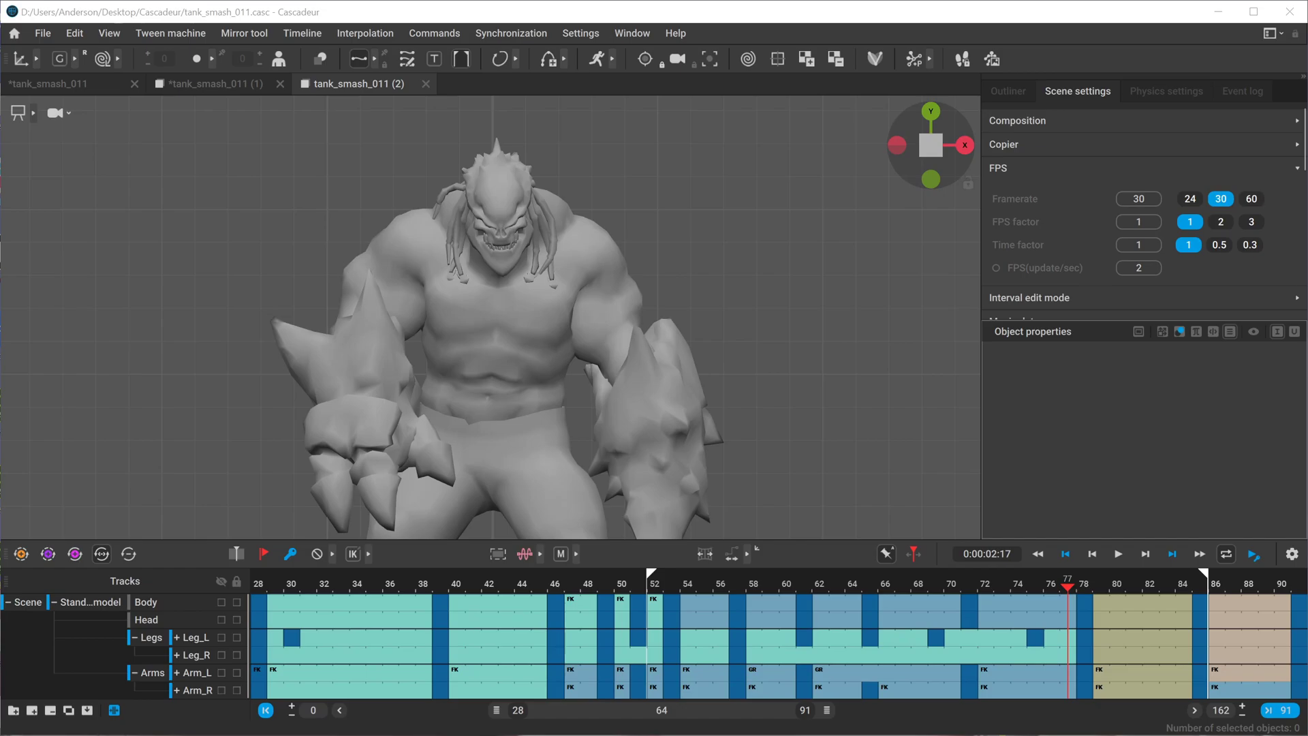
# Enlarge the scene settings area and bring the Trajectory options into view
pyautogui.keyDown('alt'); pyautogui.moveTo(570, 308); pyautogui.dragTo(497, 317, button='right'); pyautogui.keyUp('alt')
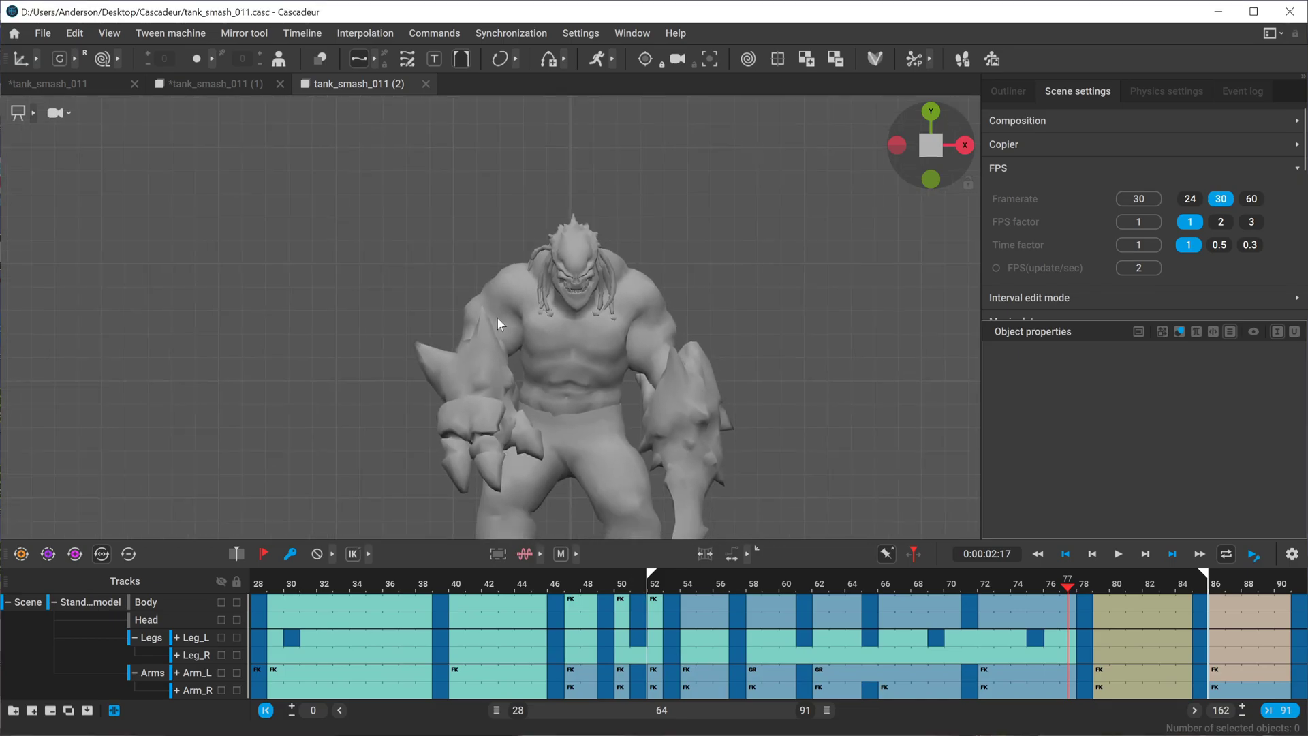
pyautogui.keyDown('alt'); pyautogui.moveTo(523, 341); pyautogui.dragTo(482, 348, button='middle'); pyautogui.keyUp('alt')
pyautogui.keyDown('alt'); pyautogui.moveTo(483, 349); pyautogui.dragTo(543, 369, button='right'); pyautogui.keyUp('alt')
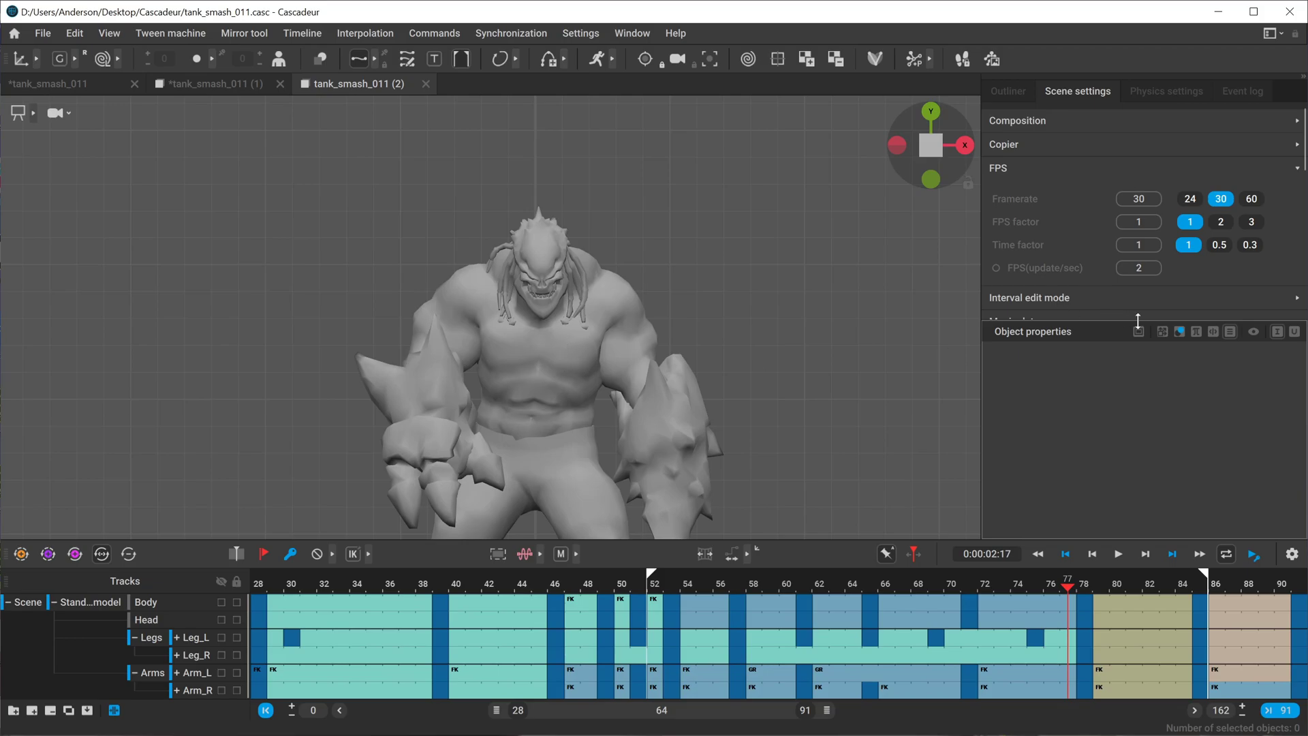
pyautogui.moveTo(1110, 322); pyautogui.dragTo(1095, 462)
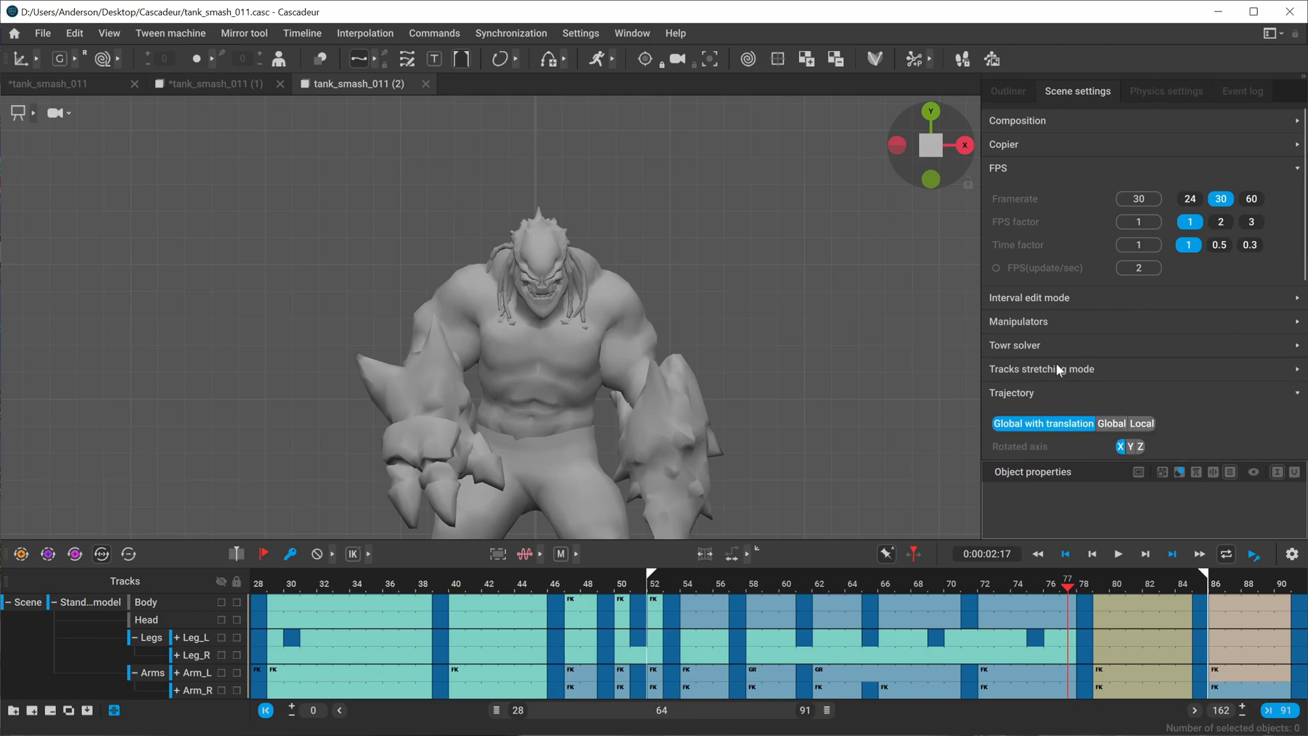
pyautogui.scroll(-4, 1111, 367)
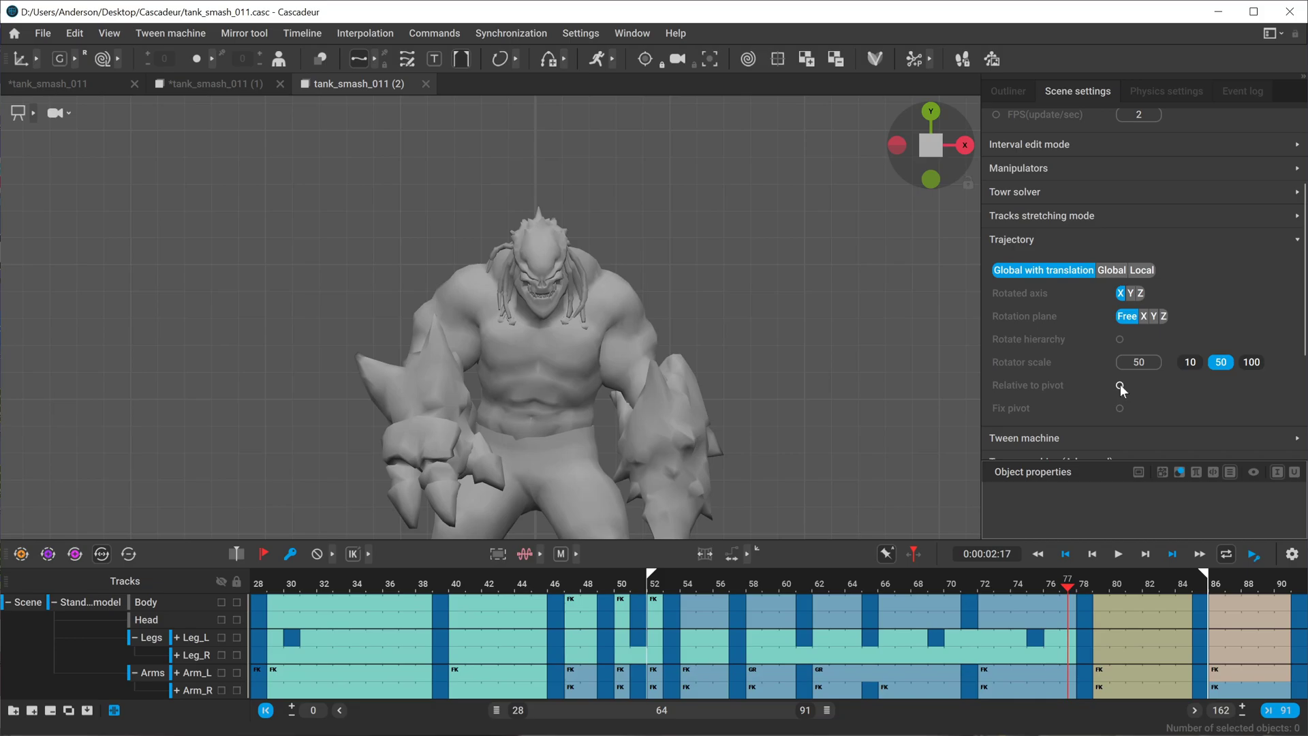
pyautogui.click(438, 57)
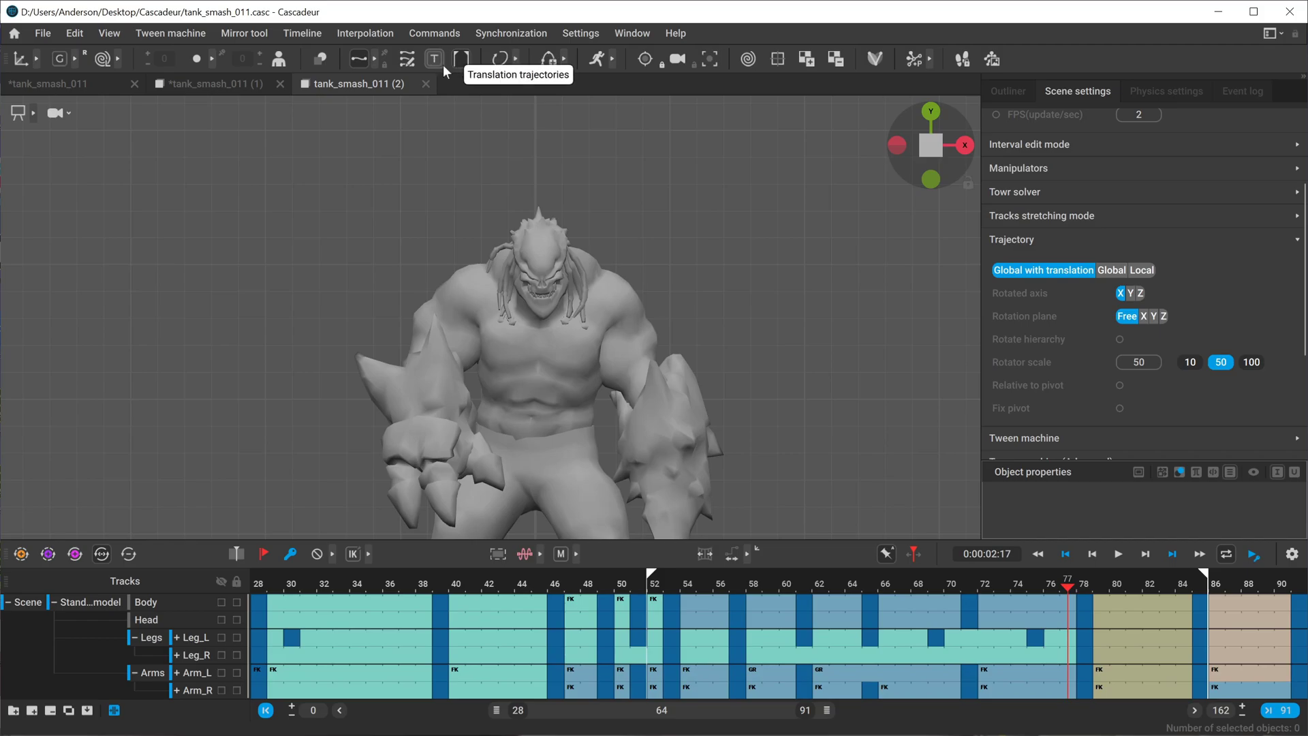
# Frame the whole character and play the smash animation from frame 28
pyautogui.scroll(-2, 657, 373)
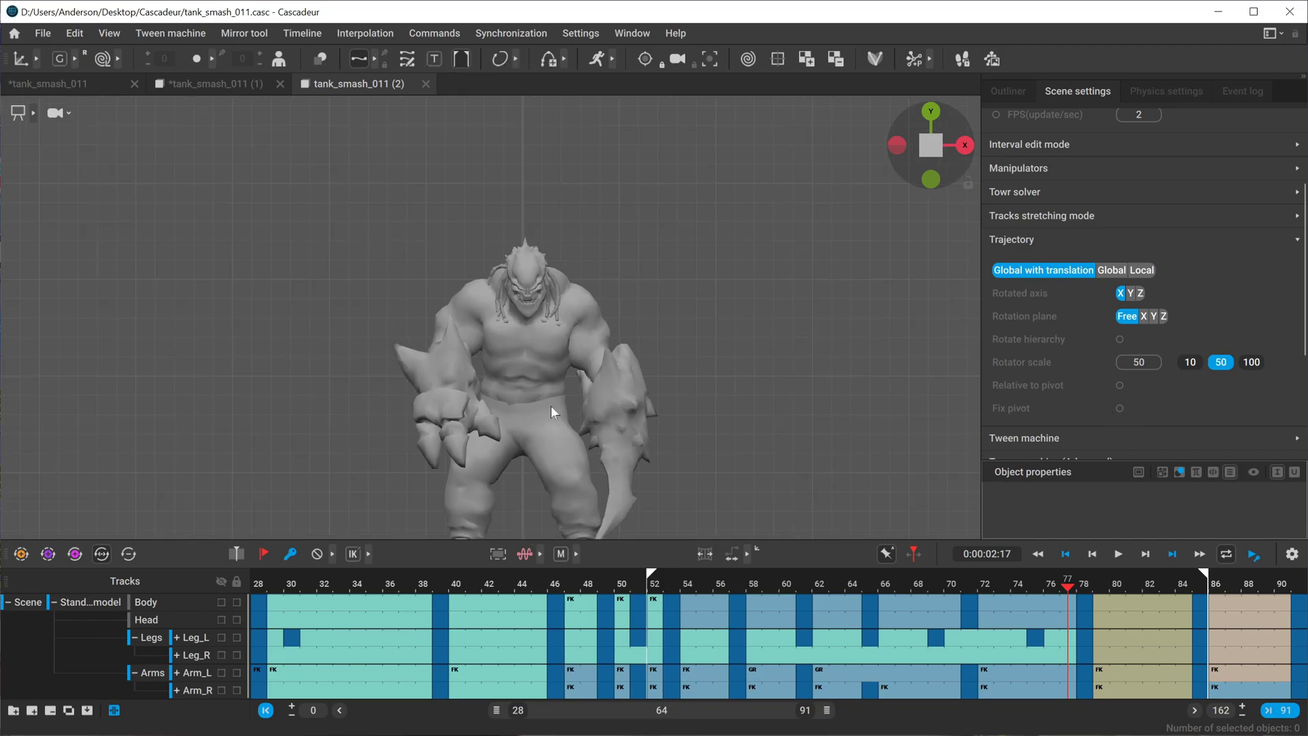
pyautogui.keyDown('alt'); pyautogui.moveTo(550, 406); pyautogui.dragTo(522, 392, button='middle'); pyautogui.keyUp('alt')
pyautogui.moveTo(301, 579); pyautogui.dragTo(787, 583)
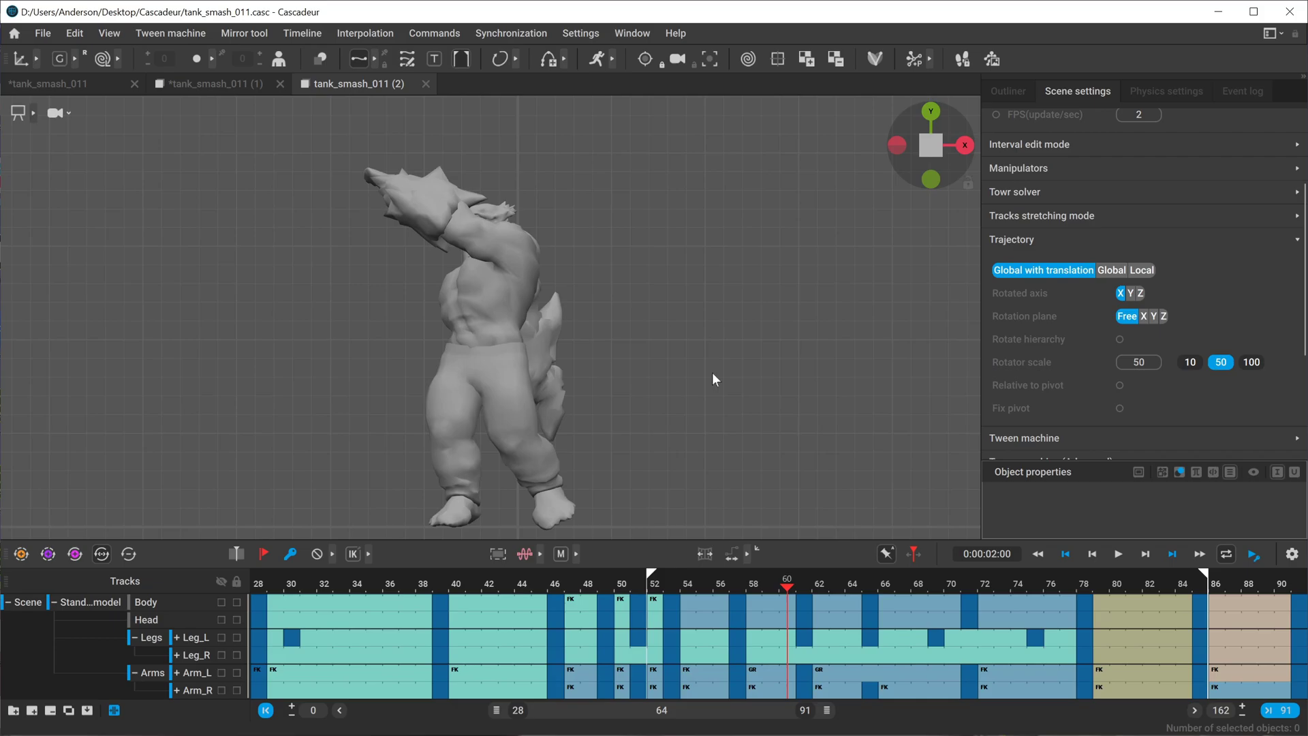
pyautogui.click(1065, 554)
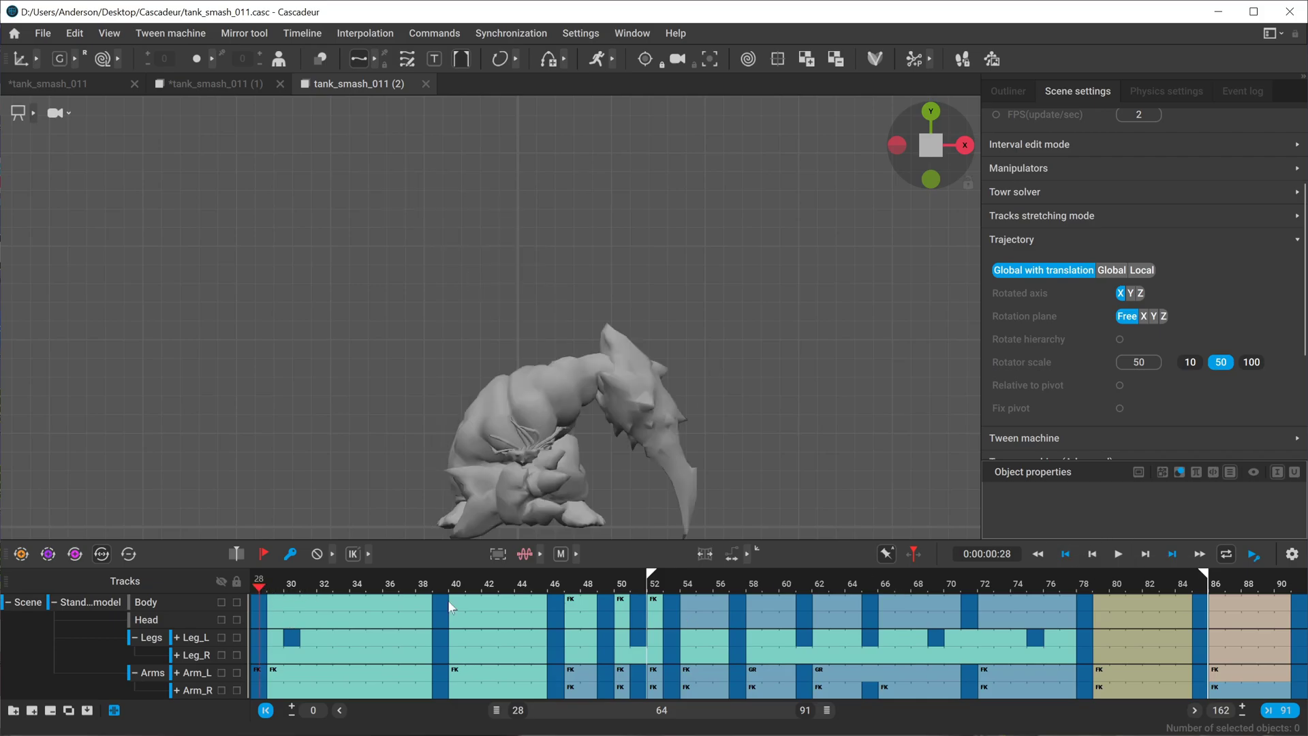
pyautogui.click(1118, 554)
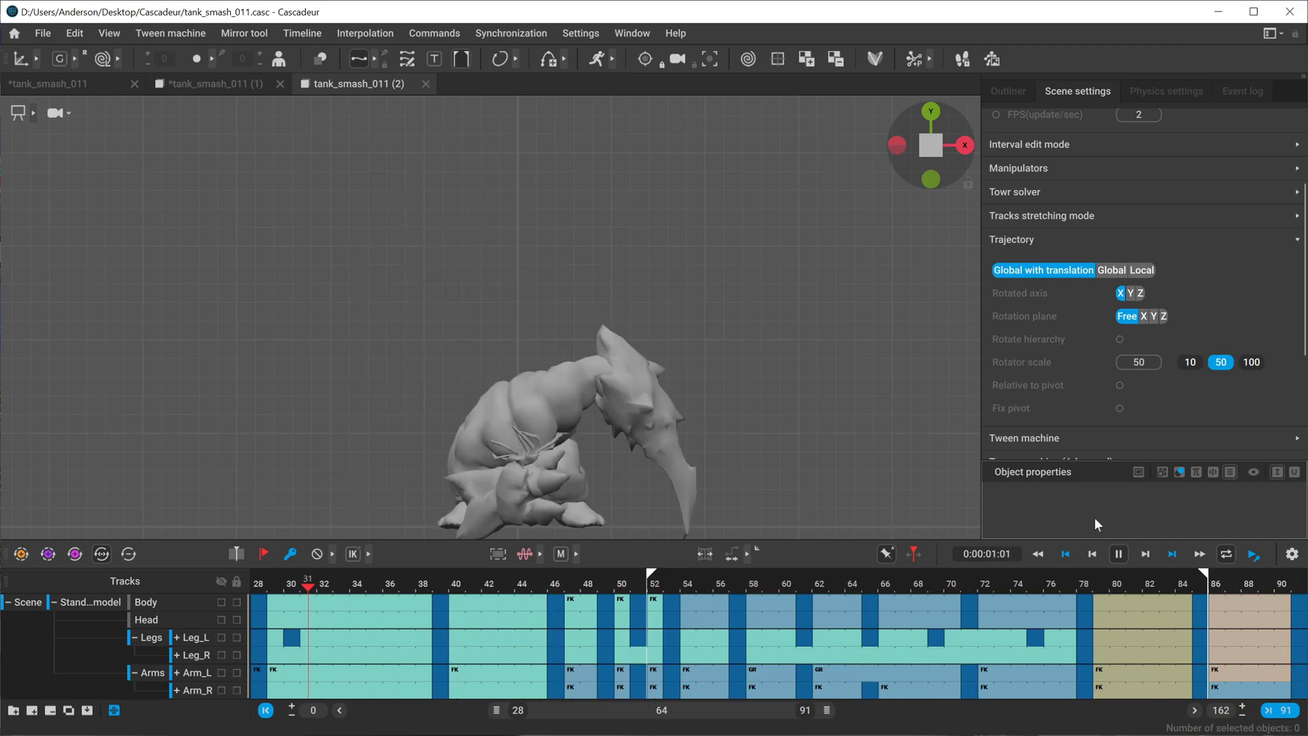
pyautogui.click(1118, 553)
# Show the rig's point controllers and select the two lower-torso points at frame 57
pyautogui.press('2')
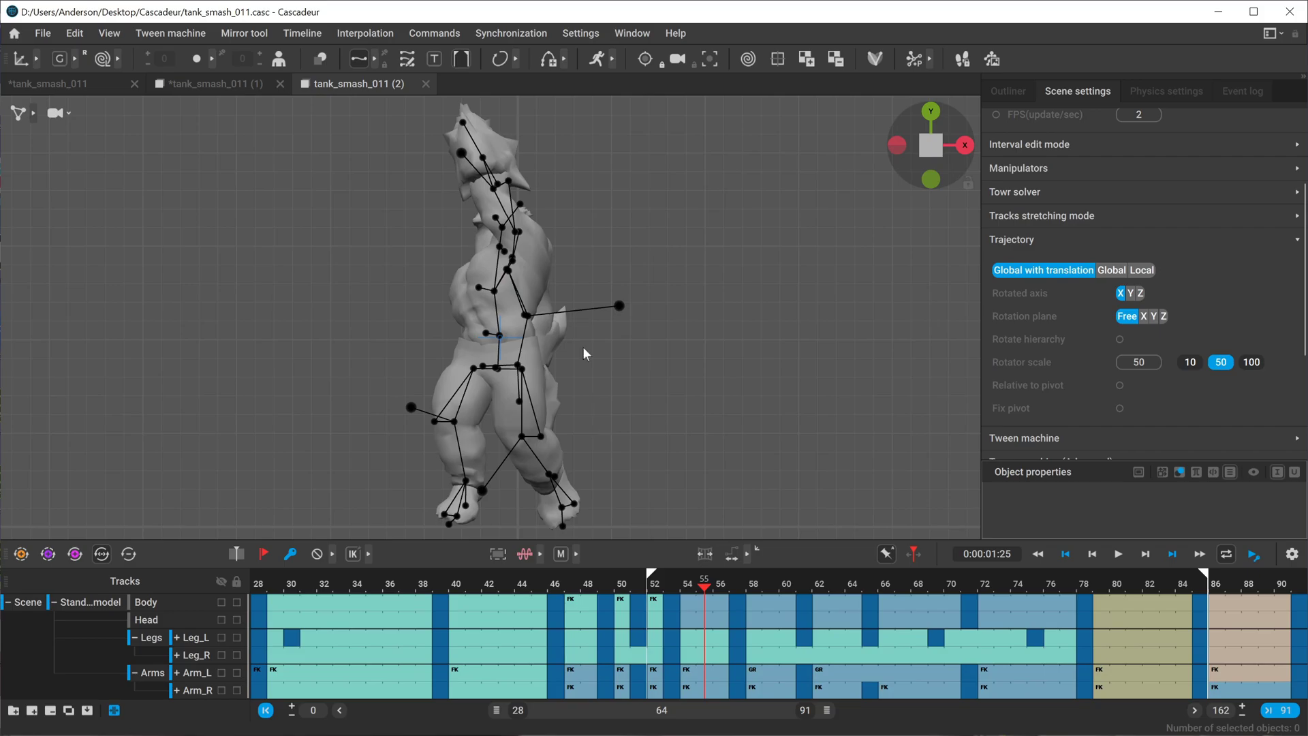
pyautogui.moveTo(688, 583); pyautogui.dragTo(737, 583)
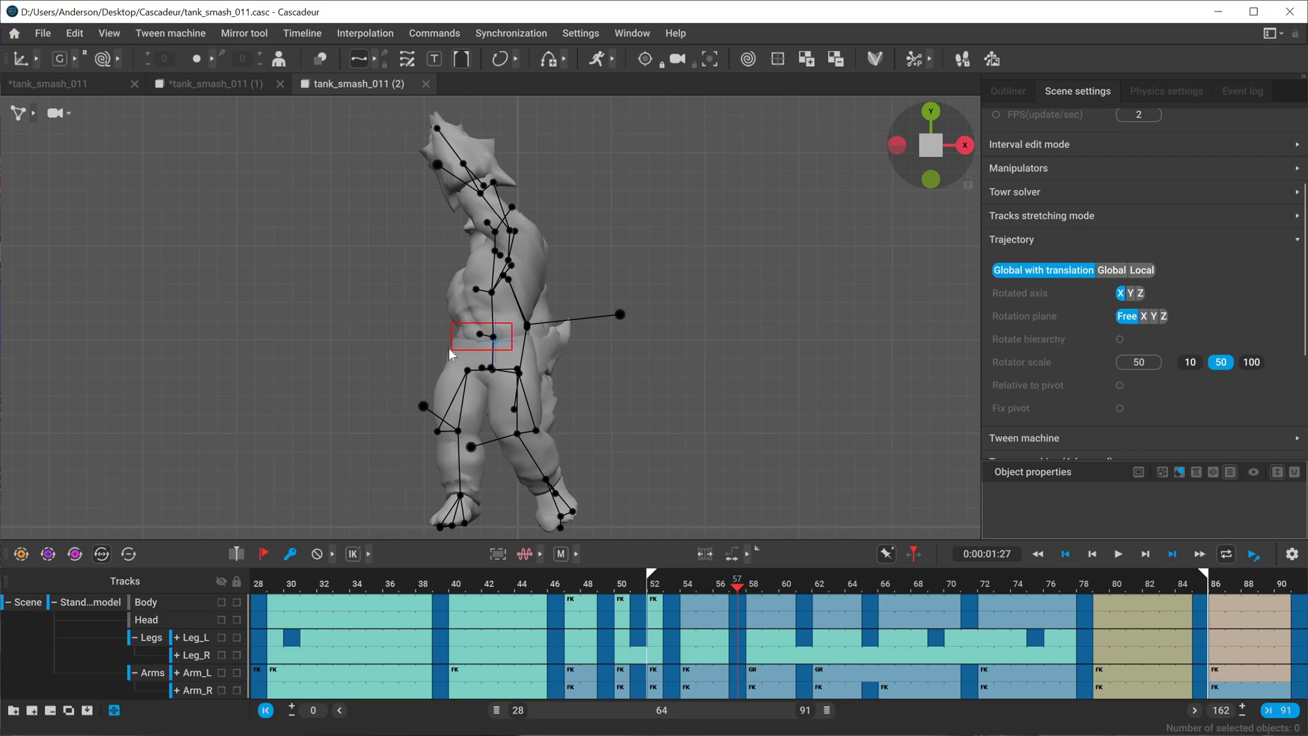
pyautogui.moveTo(449, 348); pyautogui.dragTo(448, 350)
pyautogui.moveTo(555, 337); pyautogui.dragTo(550, 338)
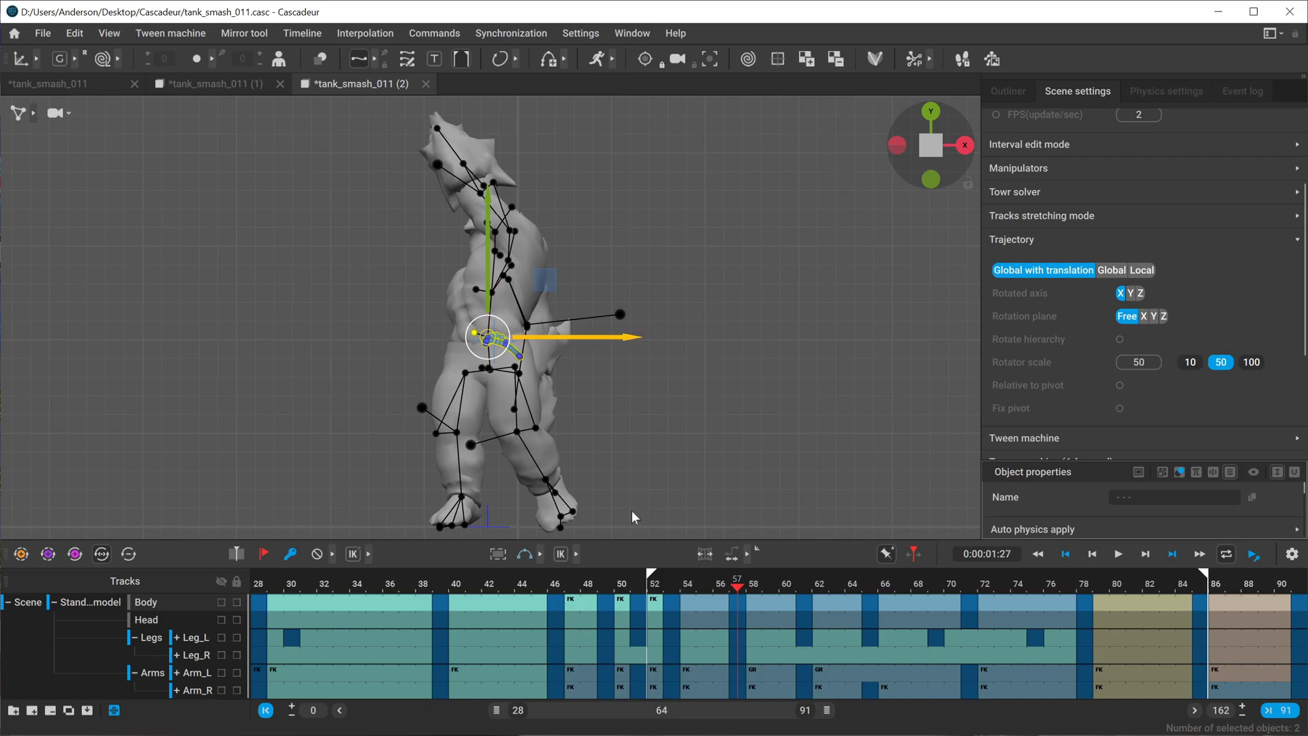
# Examine the motion trajectories of the right and left upper-leg main points at frame 57
pyautogui.scroll(4, 679, 530)
pyautogui.keyDown('alt'); pyautogui.moveTo(407, 427); pyautogui.dragTo(434, 247, button='middle'); pyautogui.keyUp('alt')
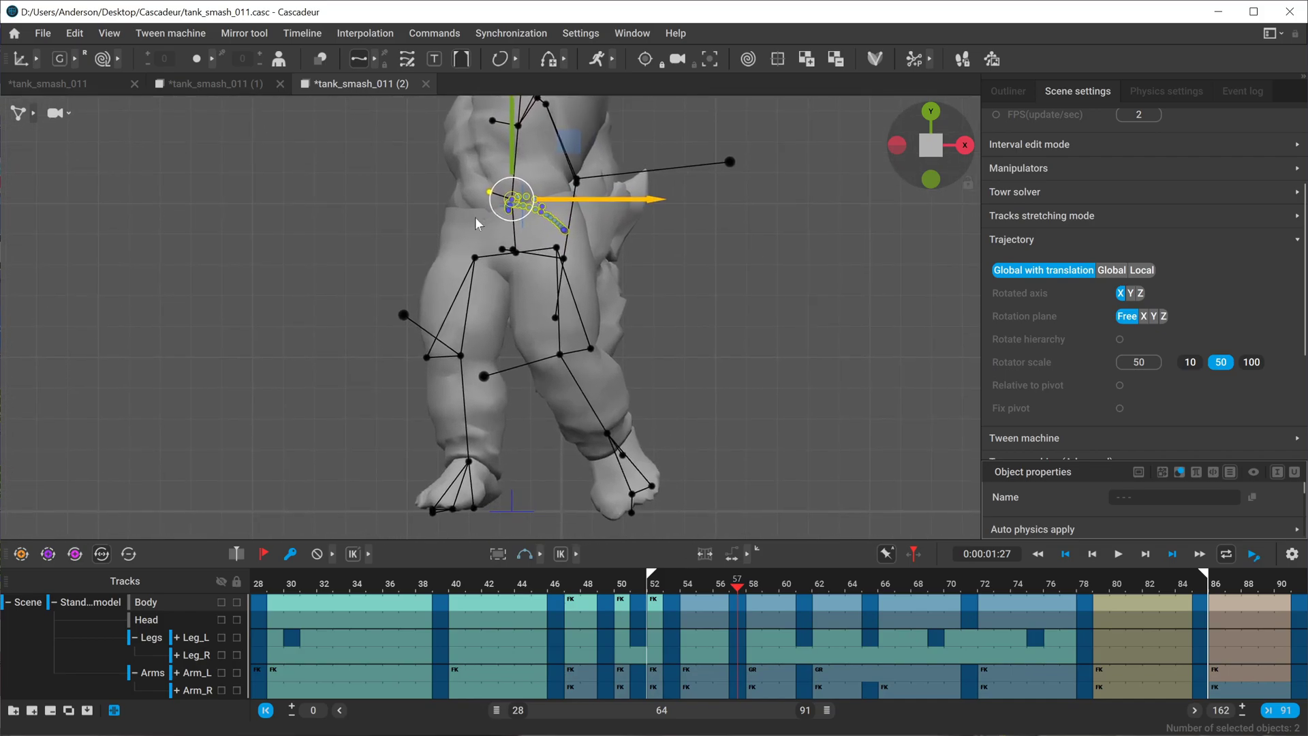
pyautogui.keyDown('alt'); pyautogui.moveTo(475, 170); pyautogui.dragTo(472, 219, button='middle'); pyautogui.keyUp('alt')
pyautogui.click(471, 307)
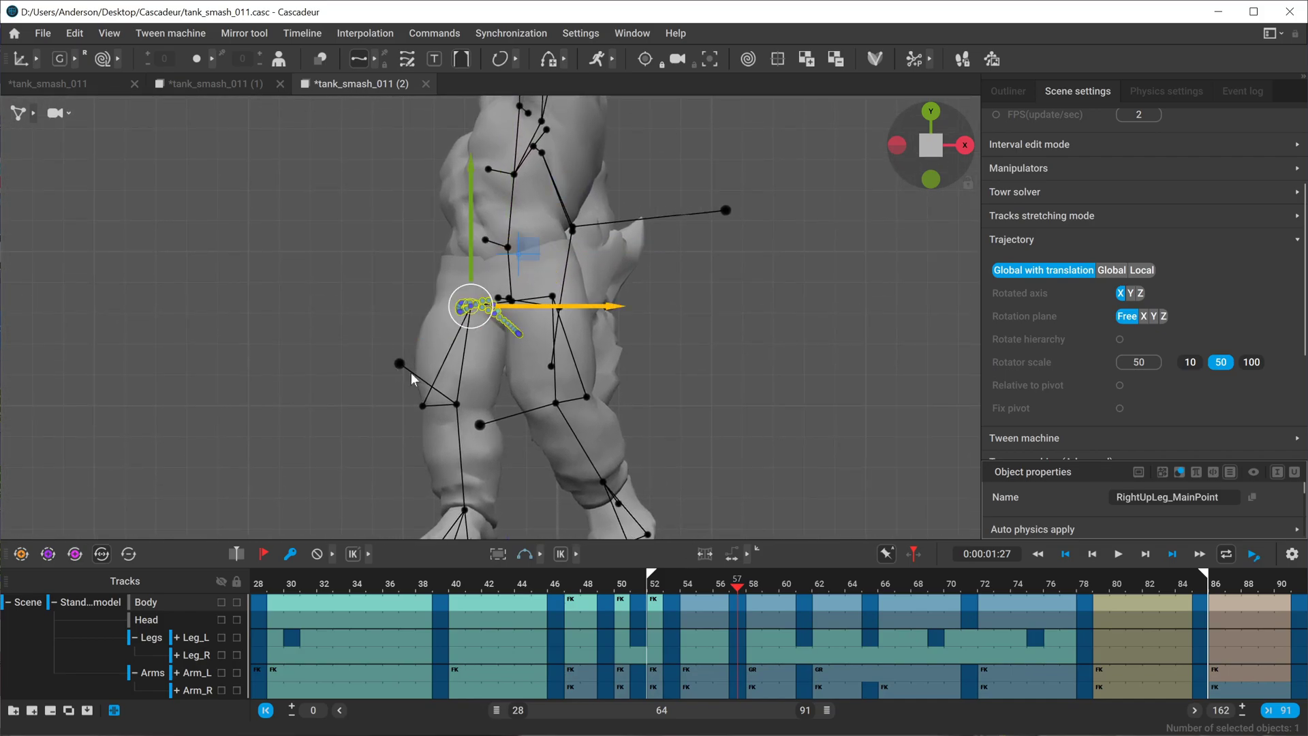
pyautogui.click(219, 314)
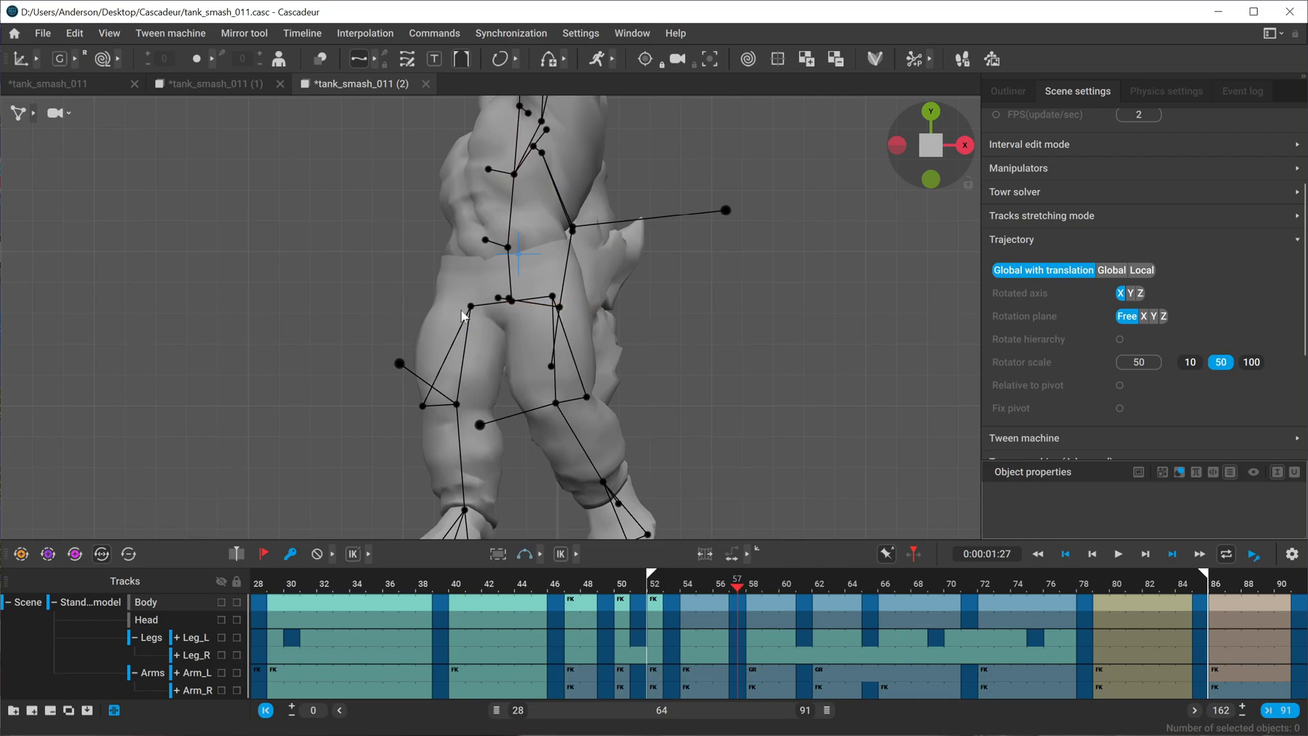
pyautogui.click(552, 299)
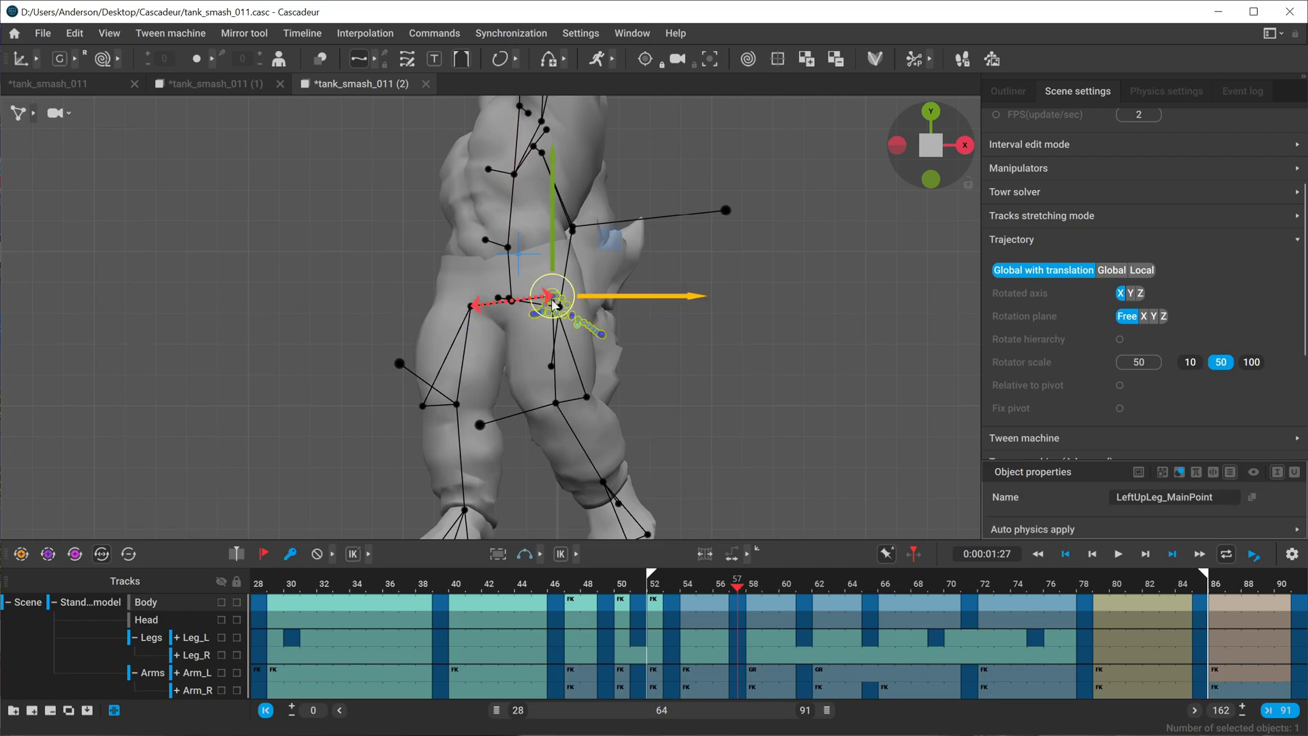
pyautogui.click(478, 309)
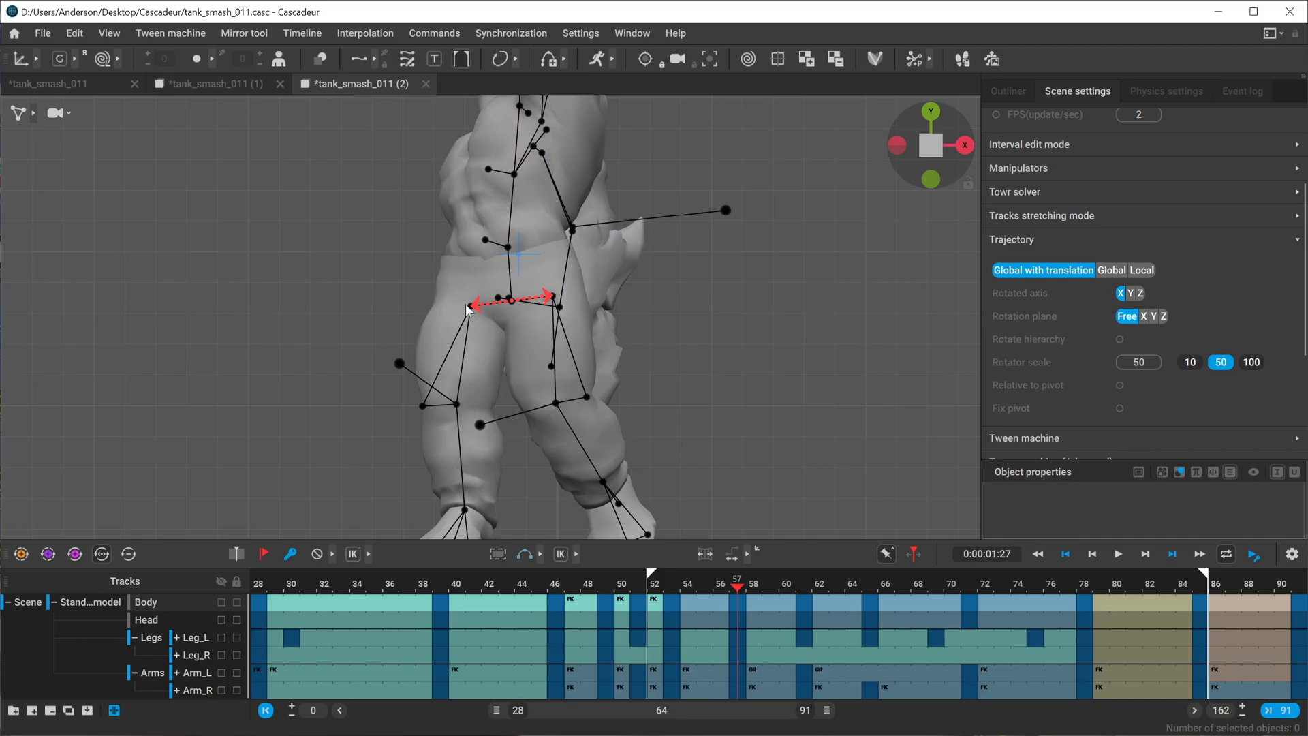
# Switch to the selection tool and inspect the right upper-leg point and the hips additional point, leaving nothing selected
pyautogui.click(470, 307)
pyautogui.press('q')
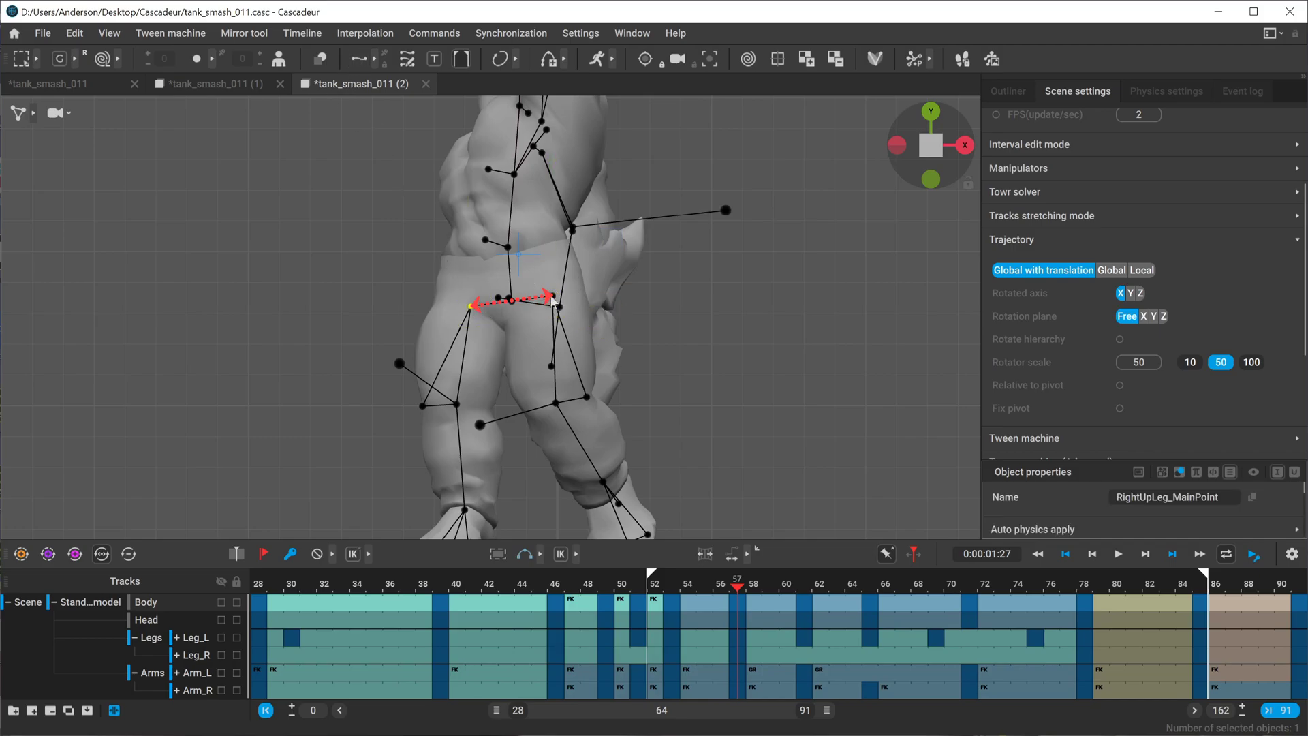
pyautogui.click(509, 298)
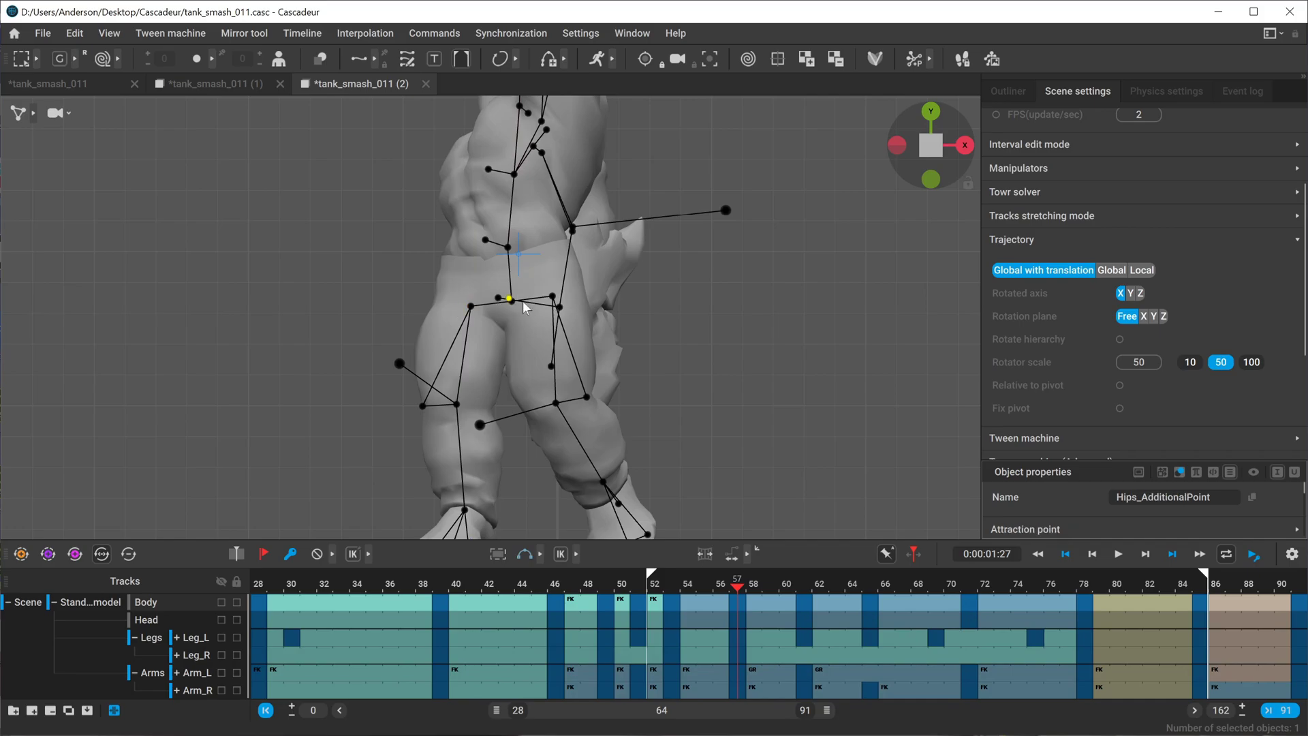
pyautogui.click(504, 329)
pyautogui.scroll(-2, 497, 323)
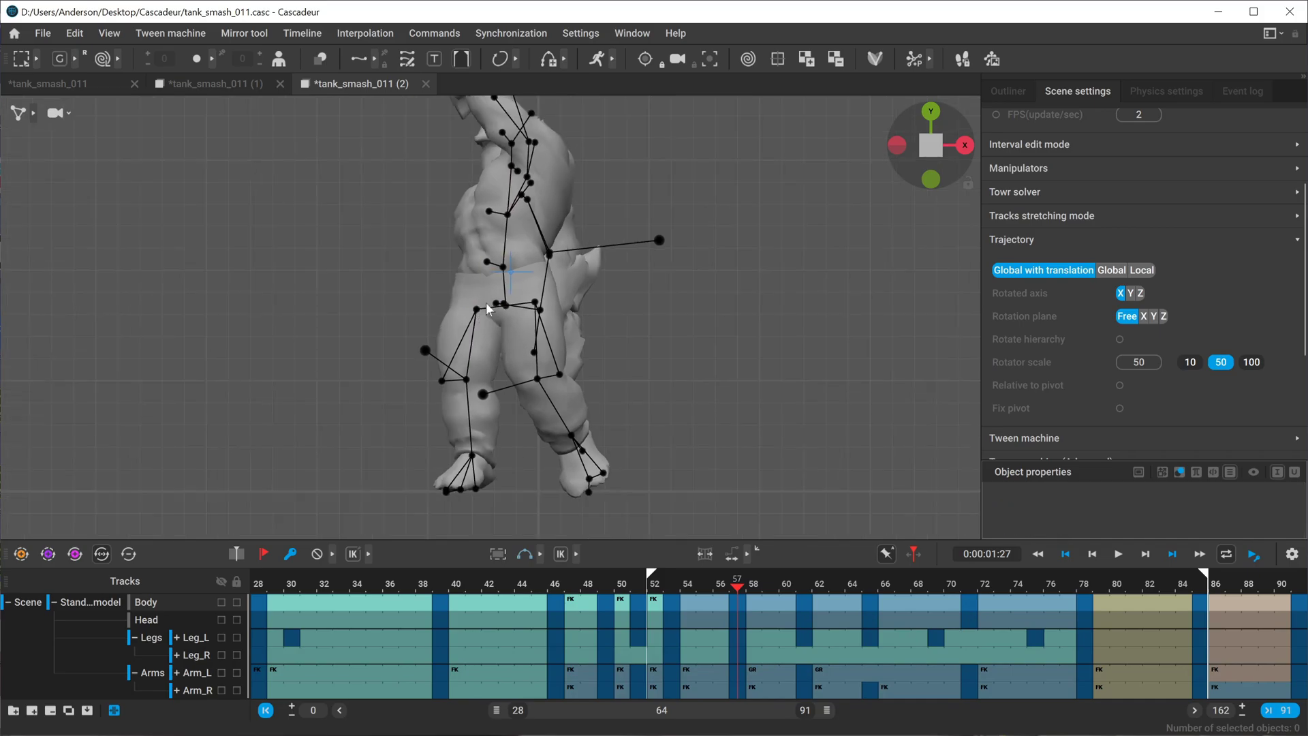
pyautogui.scroll(3, 511, 334)
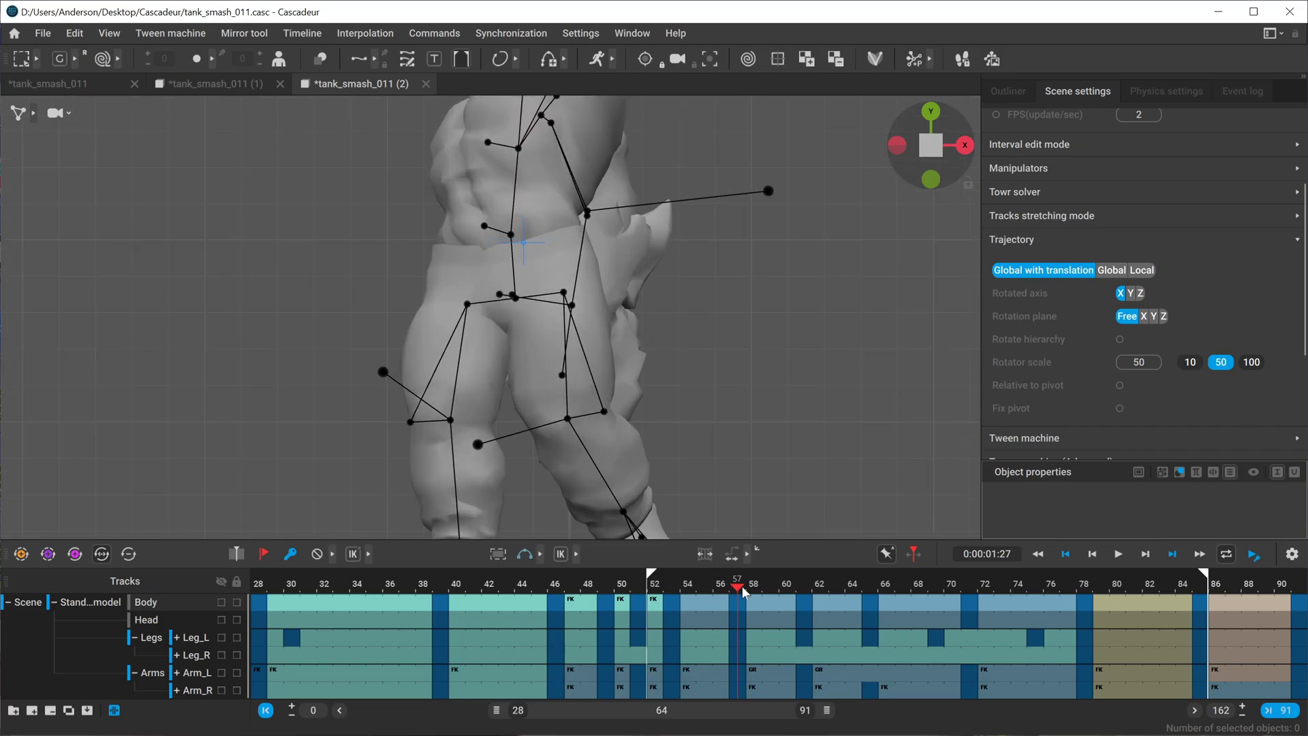
# Examine the right upper-leg point at frame 65 and scrub back to frame 61 to compare the hip poses
pyautogui.moveTo(742, 586); pyautogui.dragTo(870, 587)
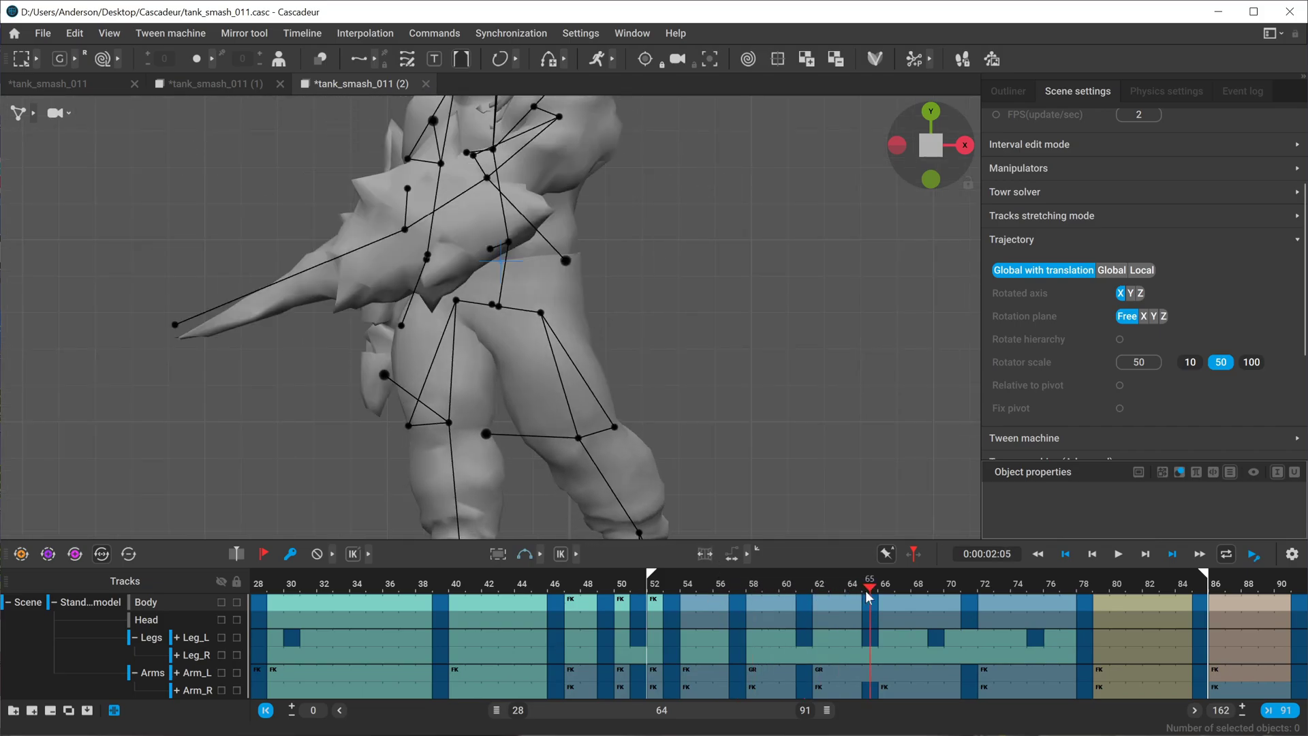
pyautogui.click(456, 299)
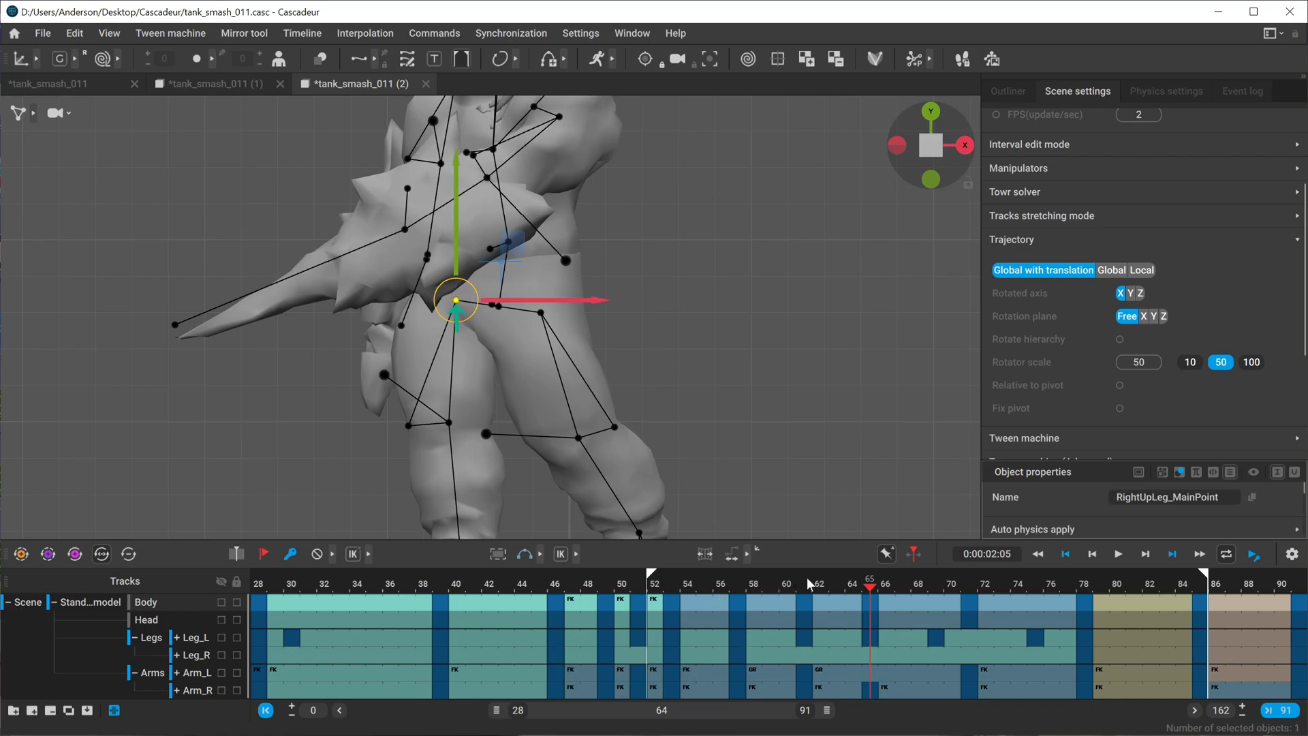
pyautogui.moveTo(807, 577); pyautogui.dragTo(870, 583)
pyautogui.moveTo(745, 578); pyautogui.dragTo(805, 589)
pyautogui.click(795, 358)
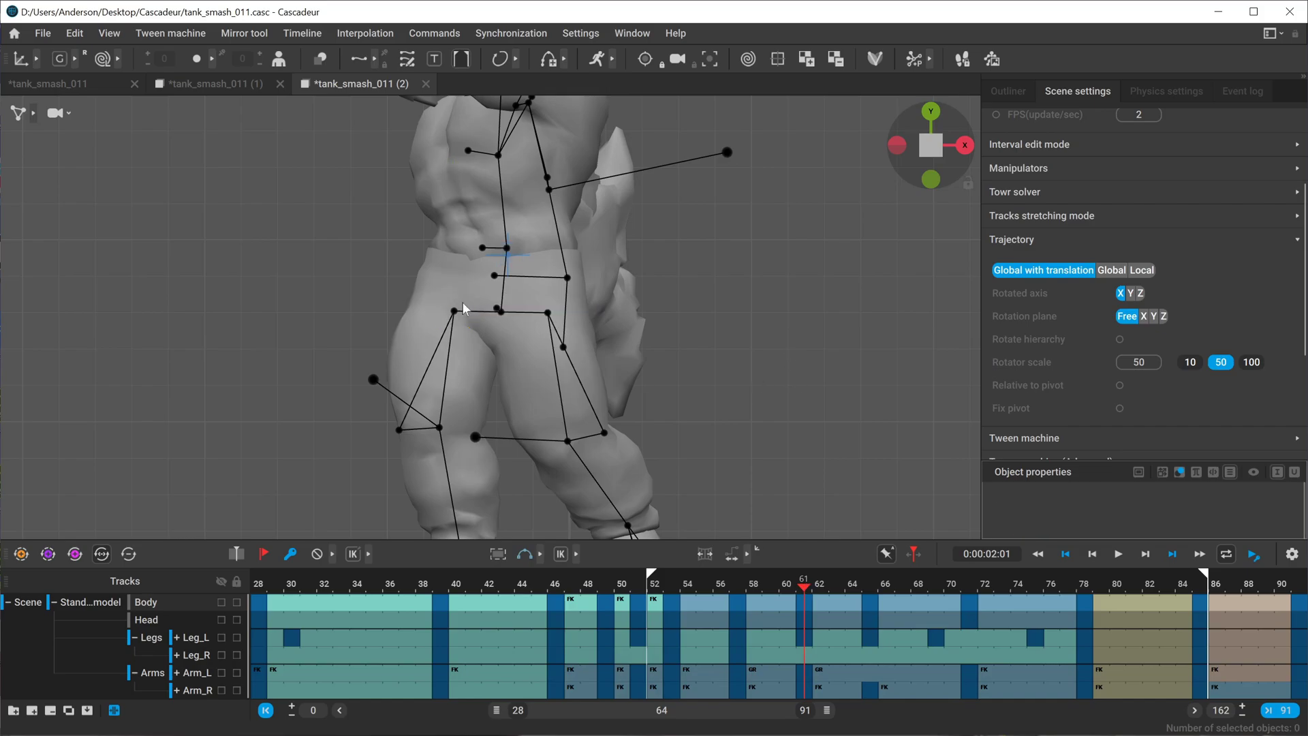
# Check the right and left upper-leg points at frame 61, and follow the left one at frames 57 and 65
pyautogui.moveTo(469, 287); pyautogui.dragTo(422, 337)
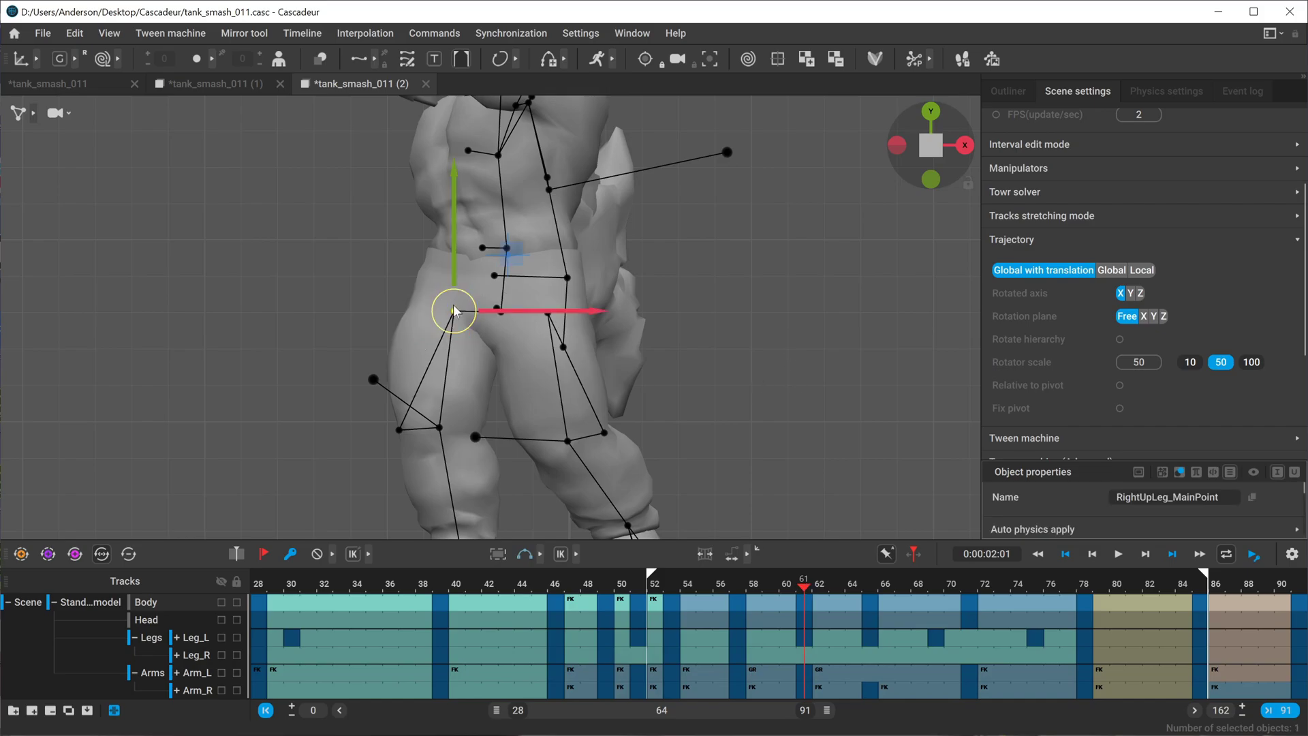
pyautogui.click(622, 332)
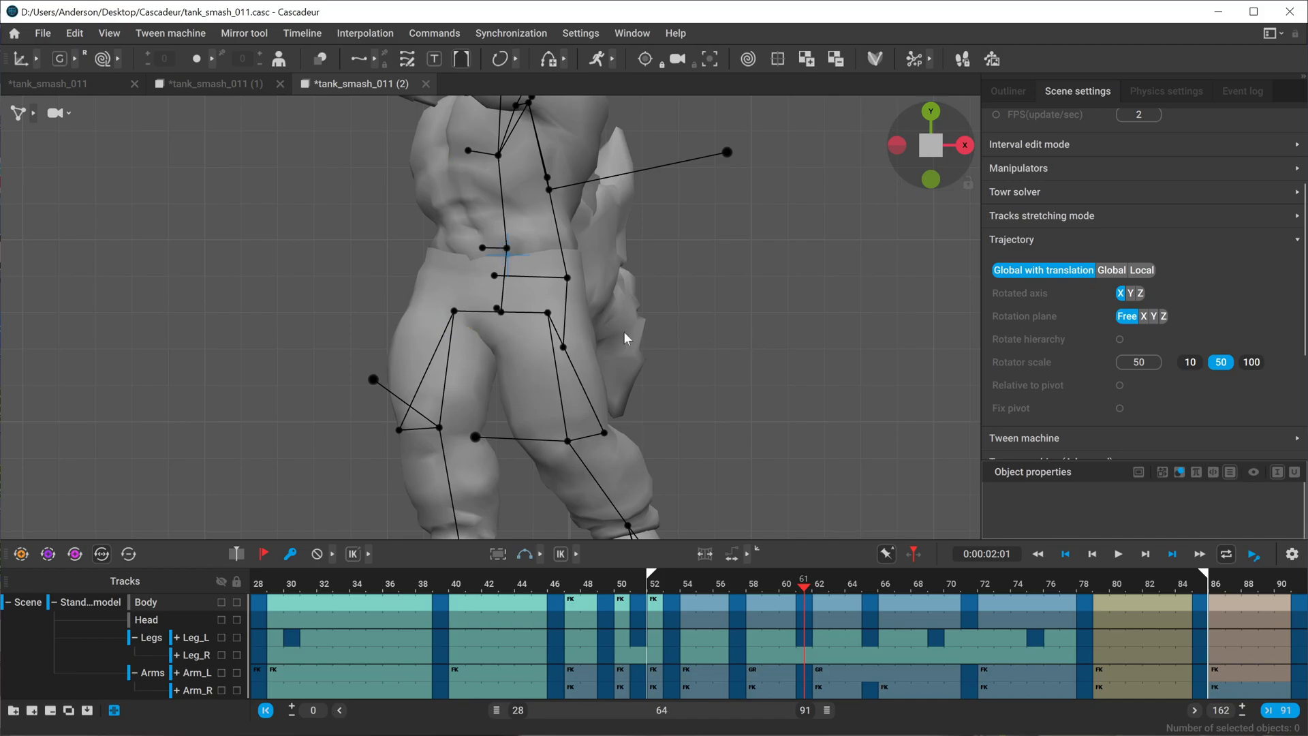
pyautogui.click(548, 318)
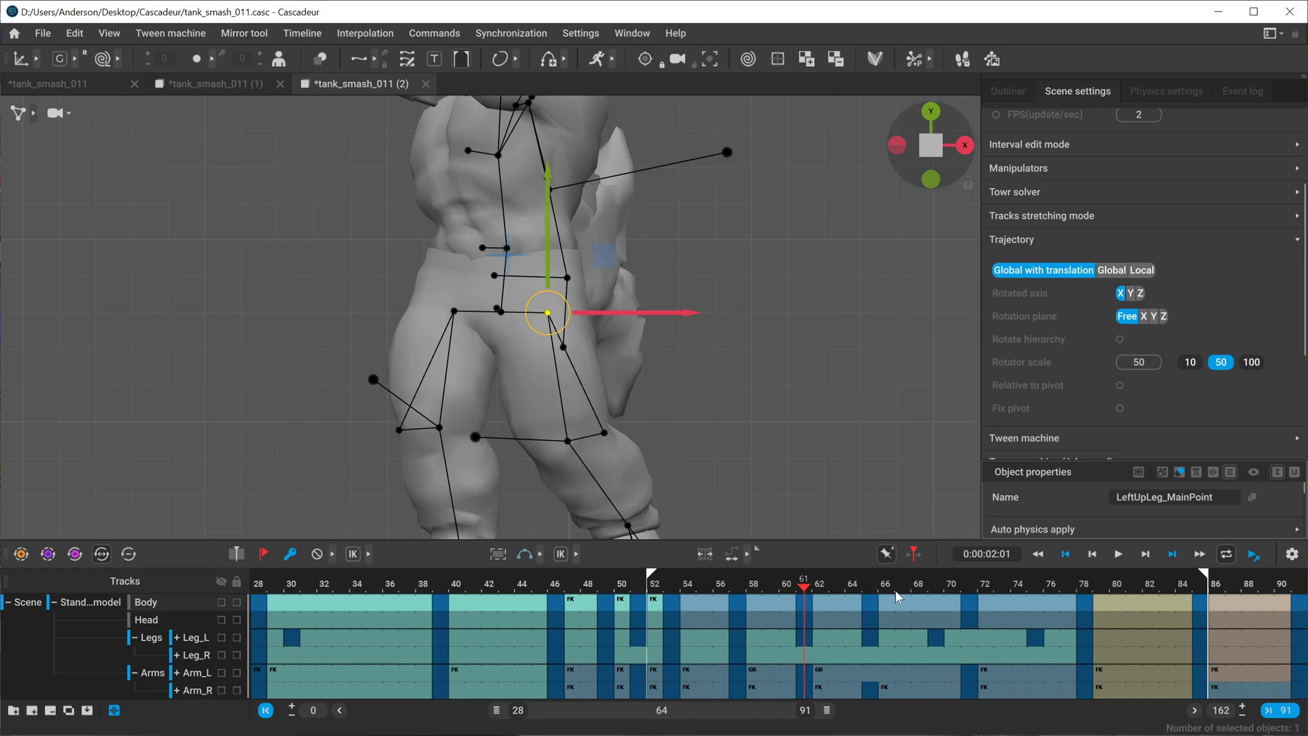
pyautogui.moveTo(734, 584); pyautogui.dragTo(803, 586)
pyautogui.click(740, 584)
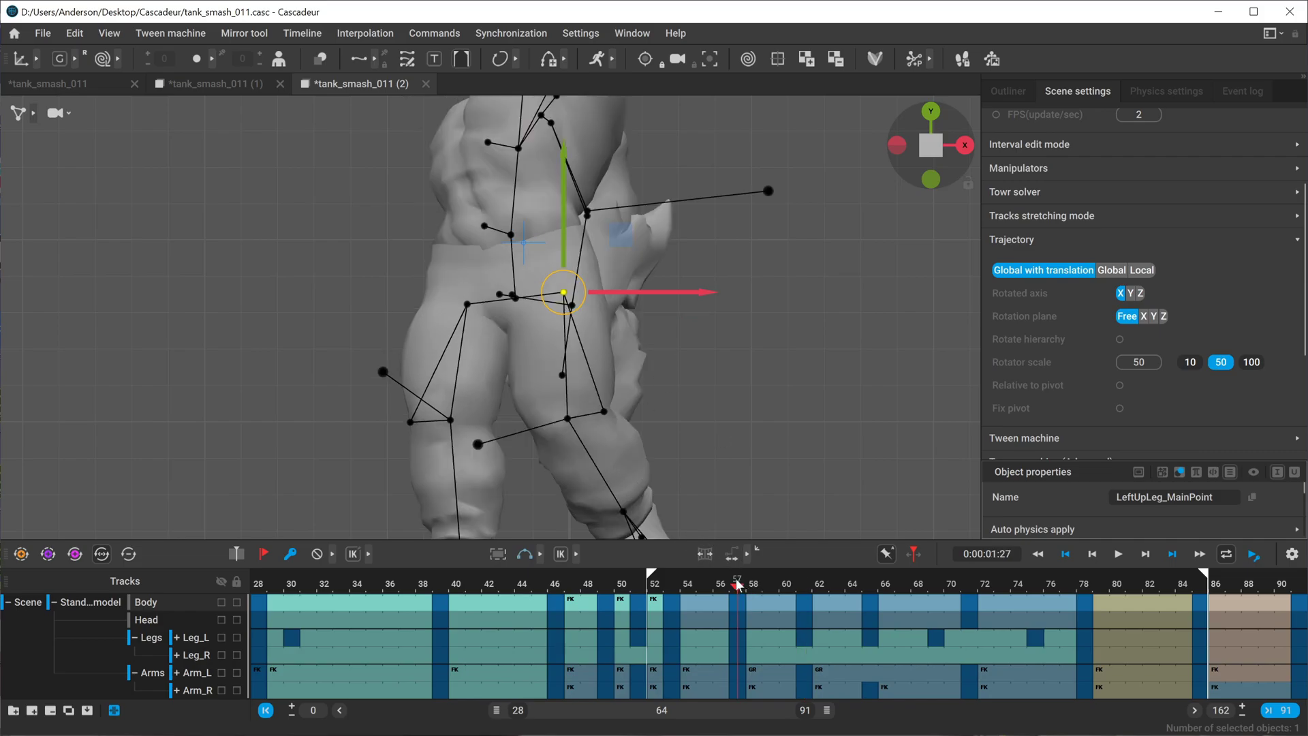
pyautogui.press('Up')
pyautogui.press('Up')
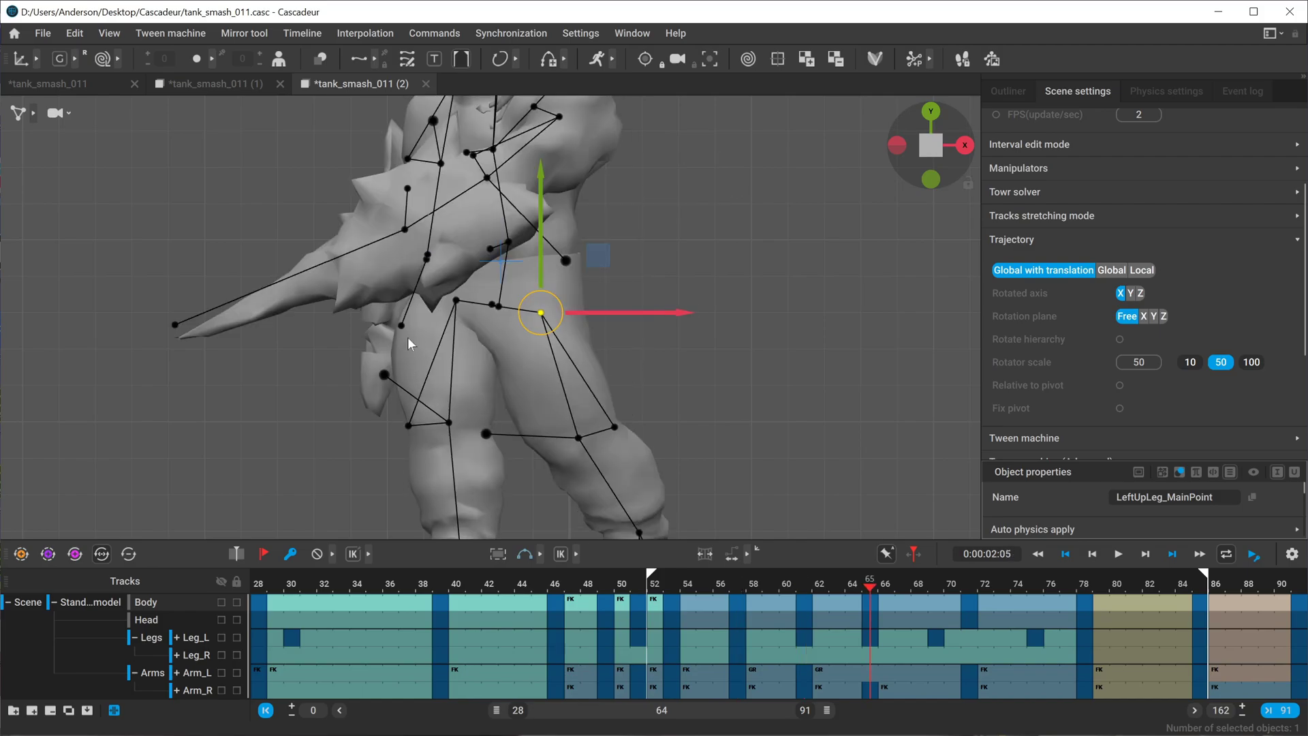
# Compare the right upper-leg point's position between frames 65 and 61 using the move manipulator
pyautogui.click(457, 299)
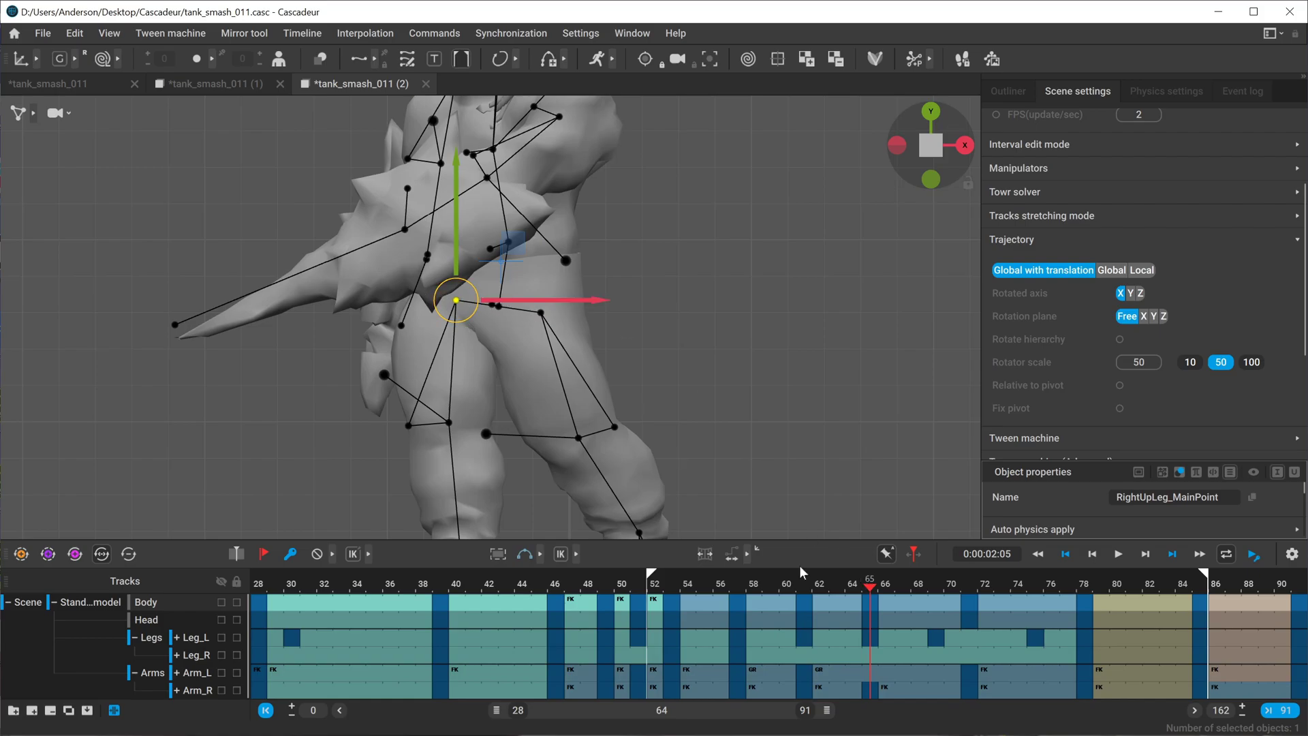
pyautogui.click(806, 585)
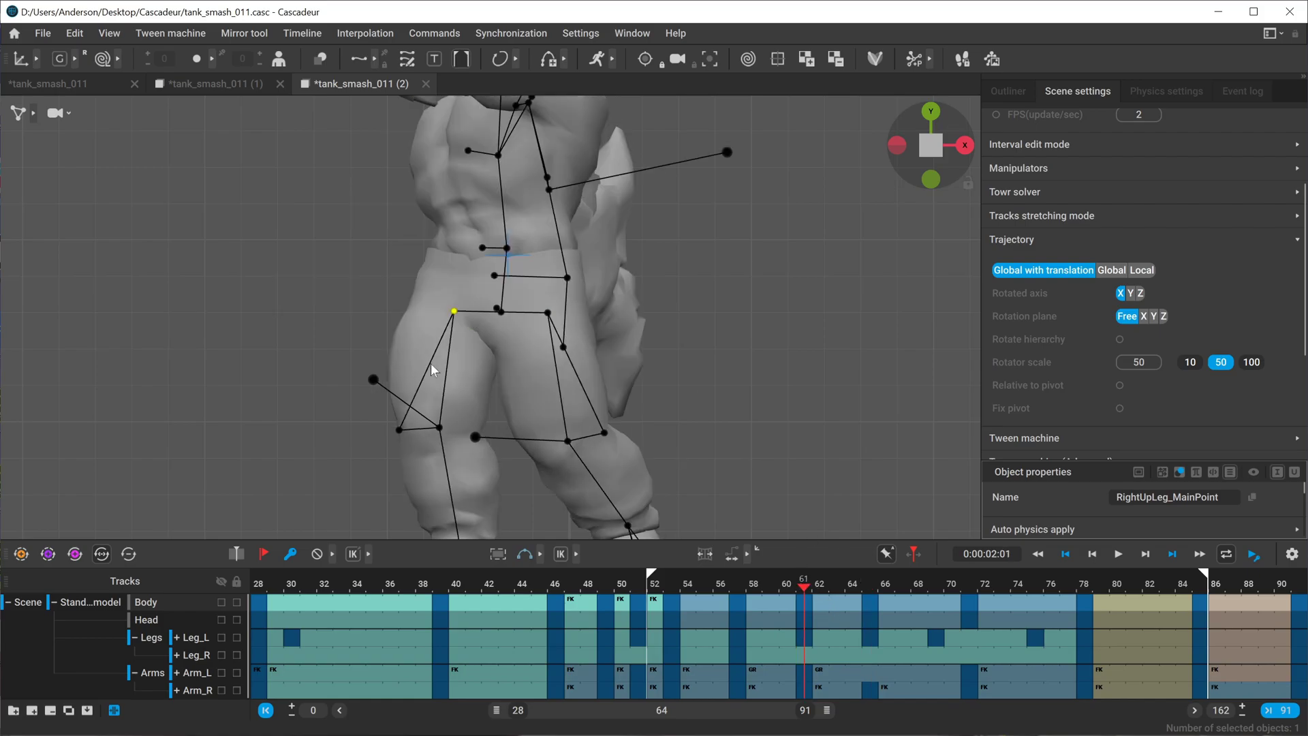
pyautogui.press('w')
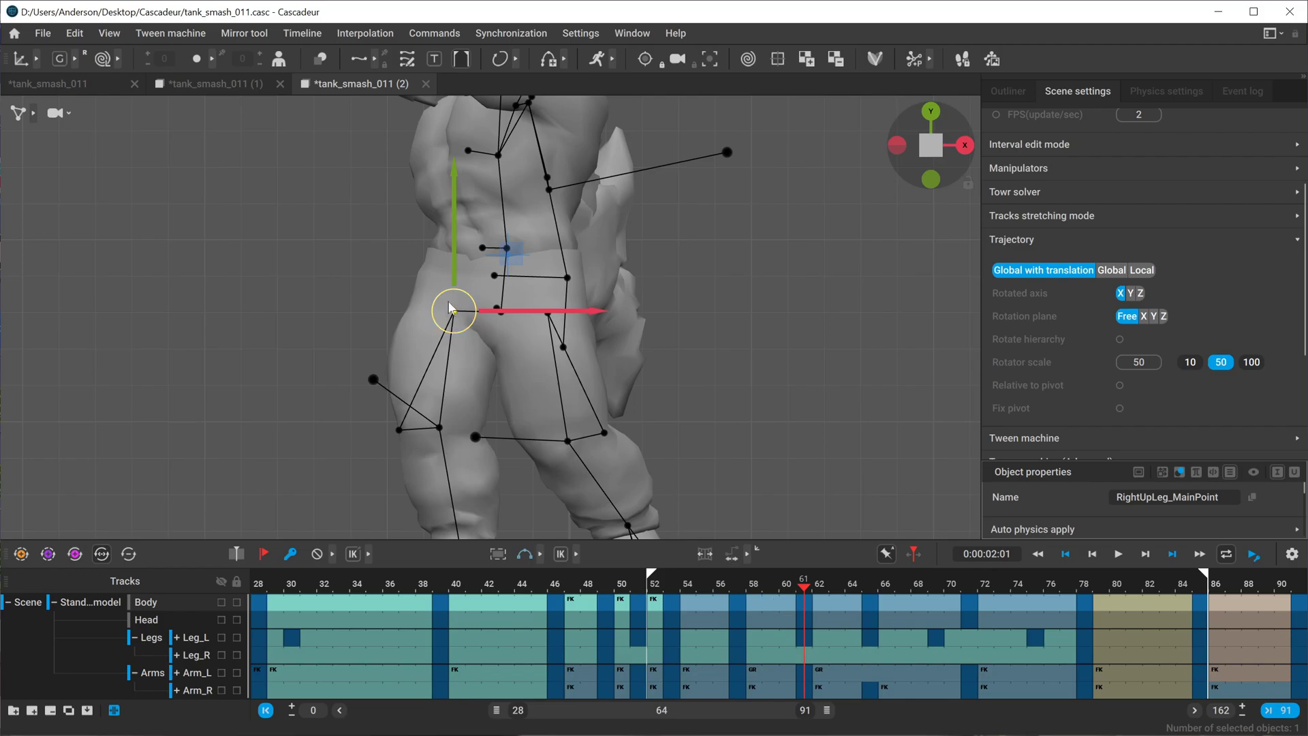
pyautogui.press('w')
pyautogui.hotkey('ctrl', 'Right')
pyautogui.press('w')
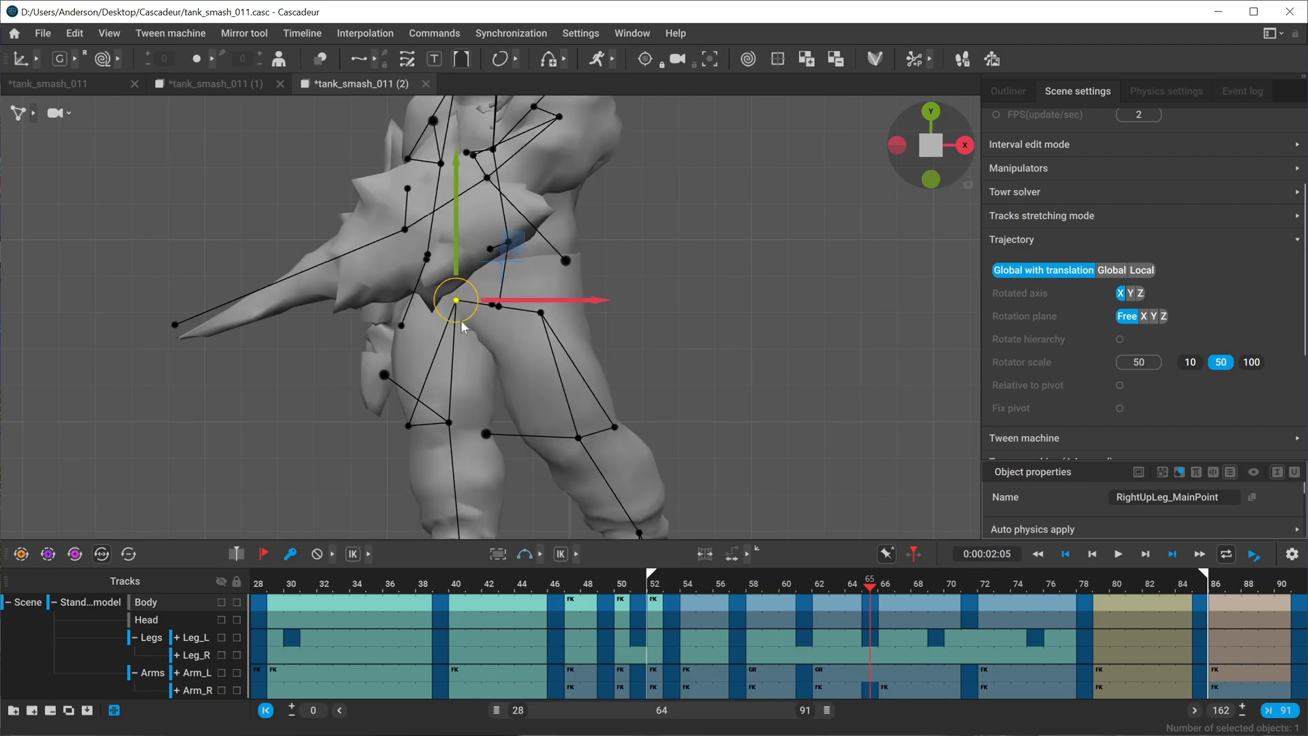
pyautogui.press('w')
pyautogui.hotkey('ctrl', 'shift', 'z')
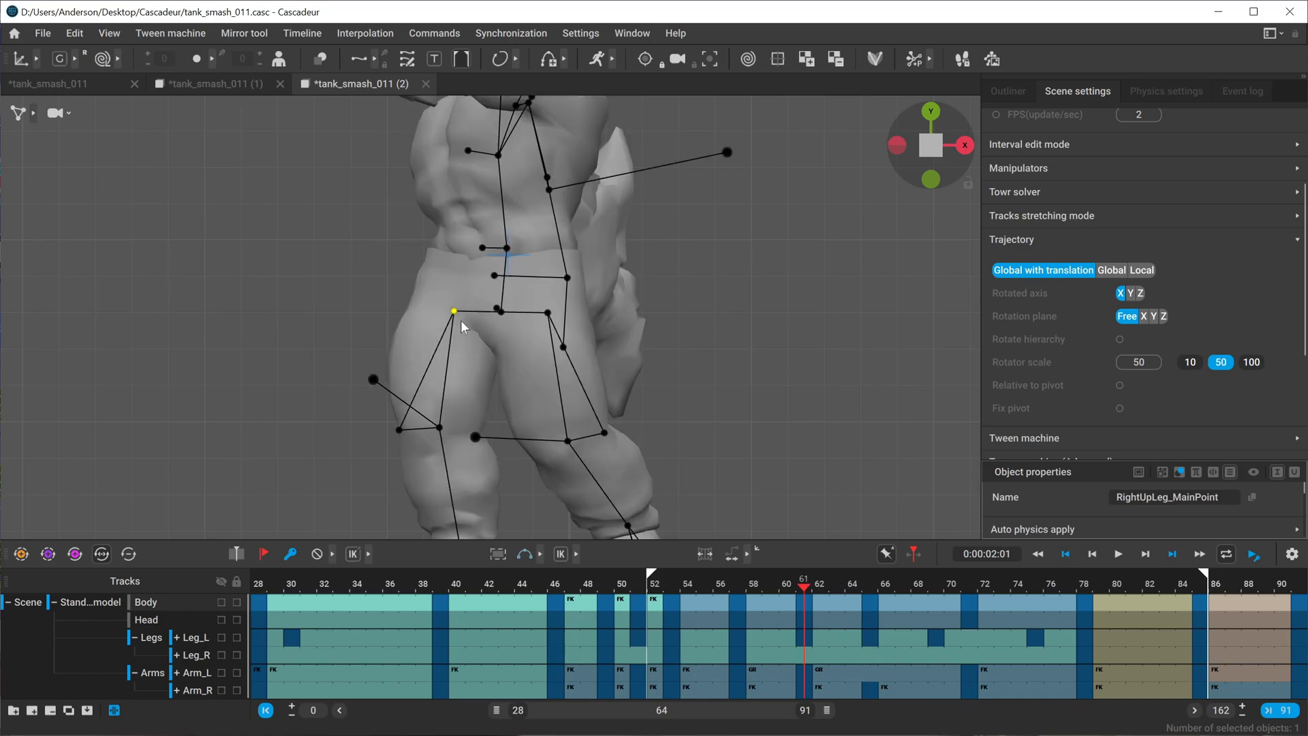
pyautogui.hotkey('ctrl', 'z')
pyautogui.hotkey('ctrl', 'shift', 'z')
pyautogui.hotkey('ctrl', 'z')
pyautogui.hotkey('ctrl', 'shift', 'z')
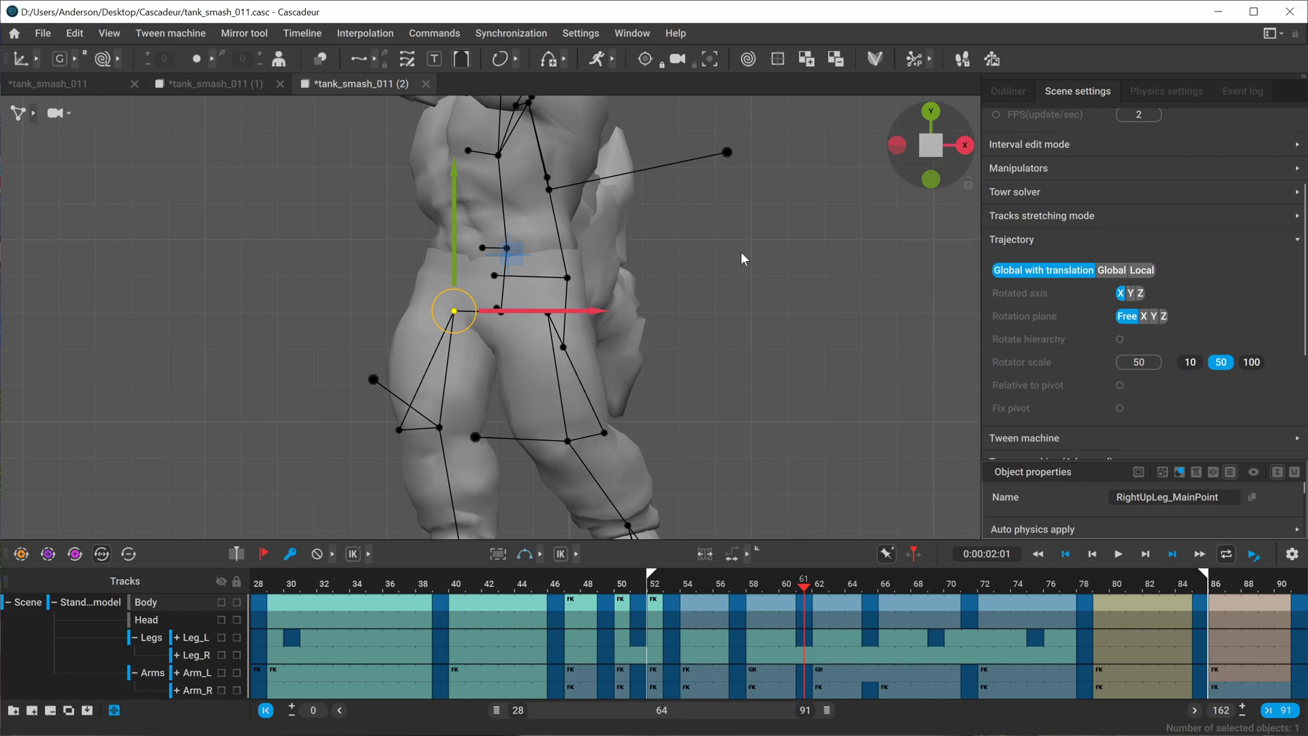
# Select the hips and upper-body points and raise them slightly at frame 61, using the hip pose at frame 65 as reference
pyautogui.click(726, 265)
pyautogui.press('1')
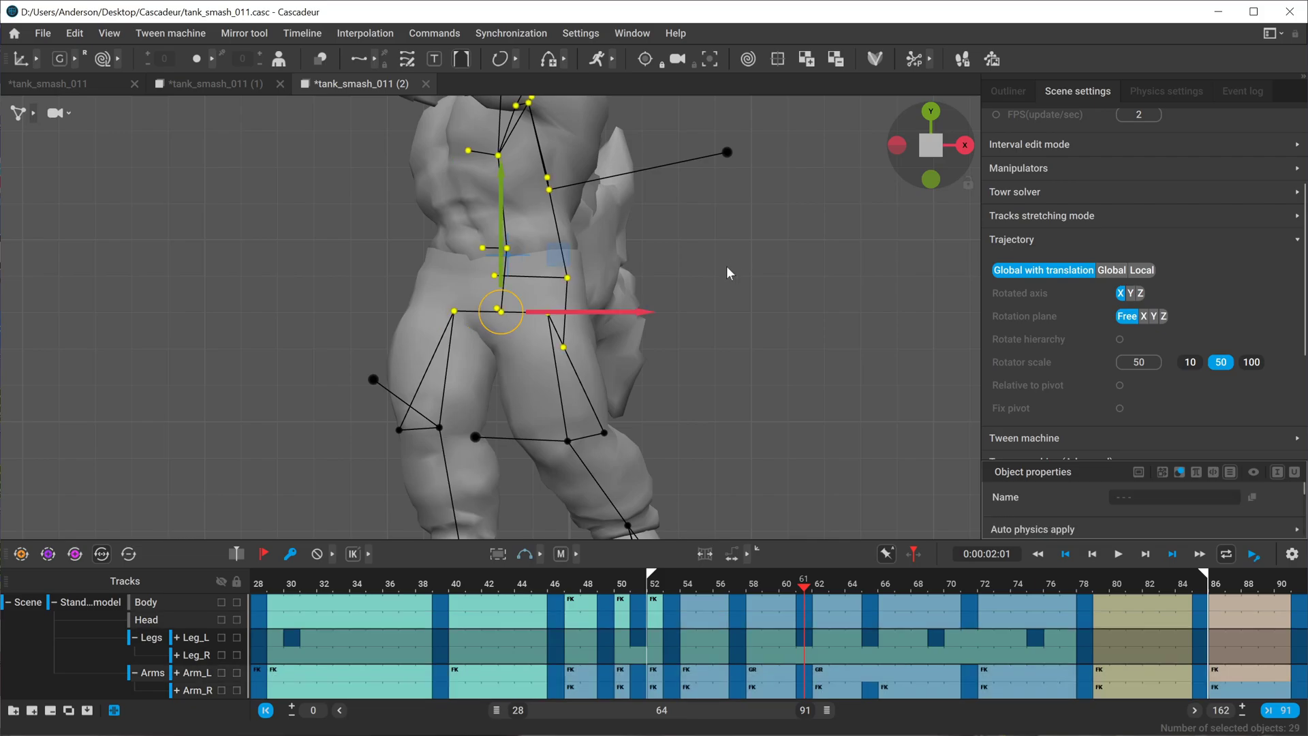
pyautogui.scroll(-5, 649, 309)
pyautogui.scroll(5, 519, 361)
pyautogui.keyDown('alt'); pyautogui.moveTo(514, 295); pyautogui.dragTo(508, 374, button='middle'); pyautogui.keyUp('alt')
pyautogui.keyDown('alt'); pyautogui.moveTo(468, 316); pyautogui.dragTo(455, 188, button='middle'); pyautogui.keyUp('alt')
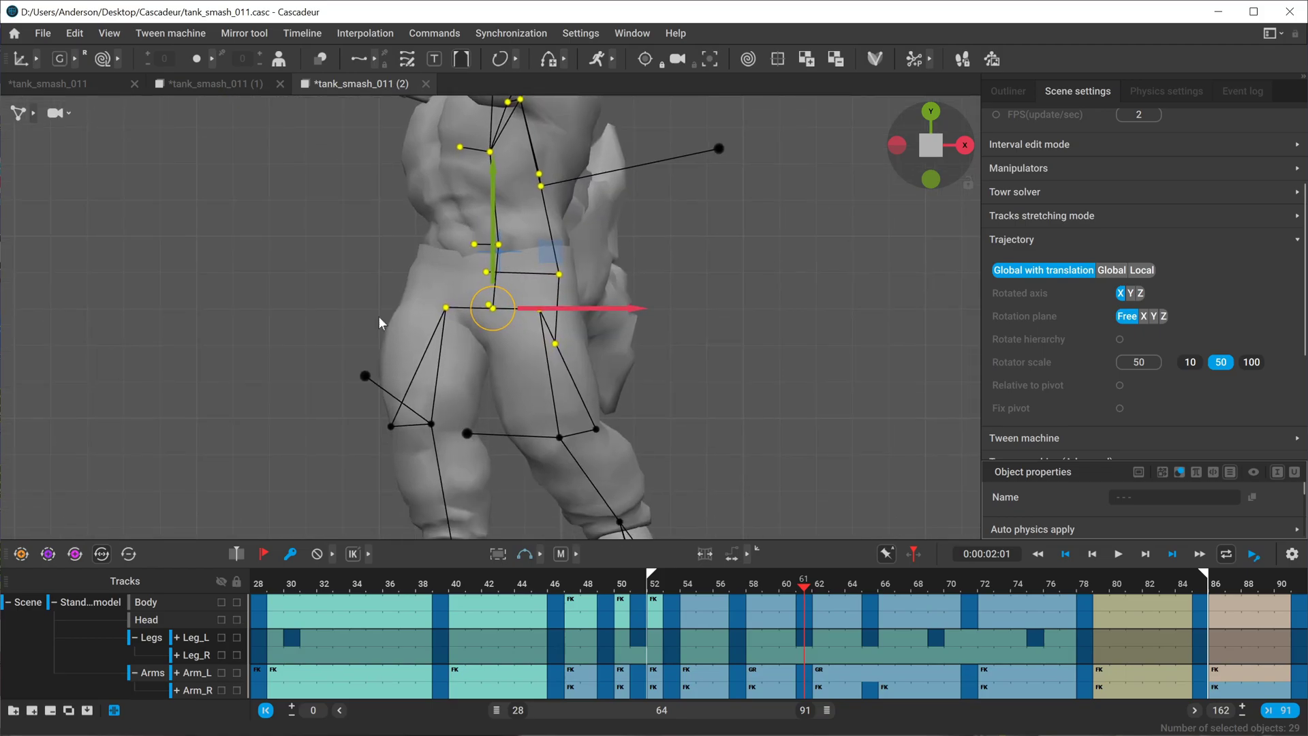
pyautogui.keyDown('alt'); pyautogui.moveTo(422, 317); pyautogui.dragTo(416, 352, button='middle'); pyautogui.keyUp('alt')
pyautogui.scroll(2, 438, 353)
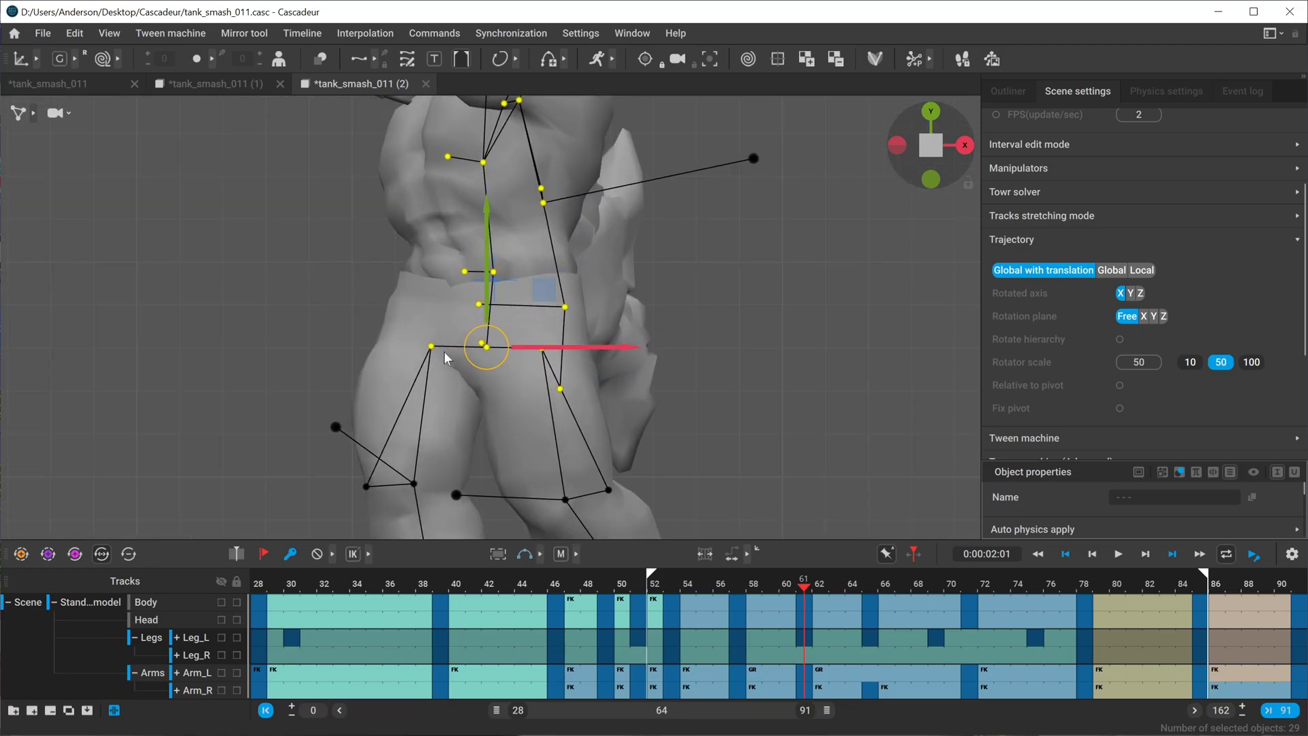
pyautogui.hotkey('ctrl', 'Right')
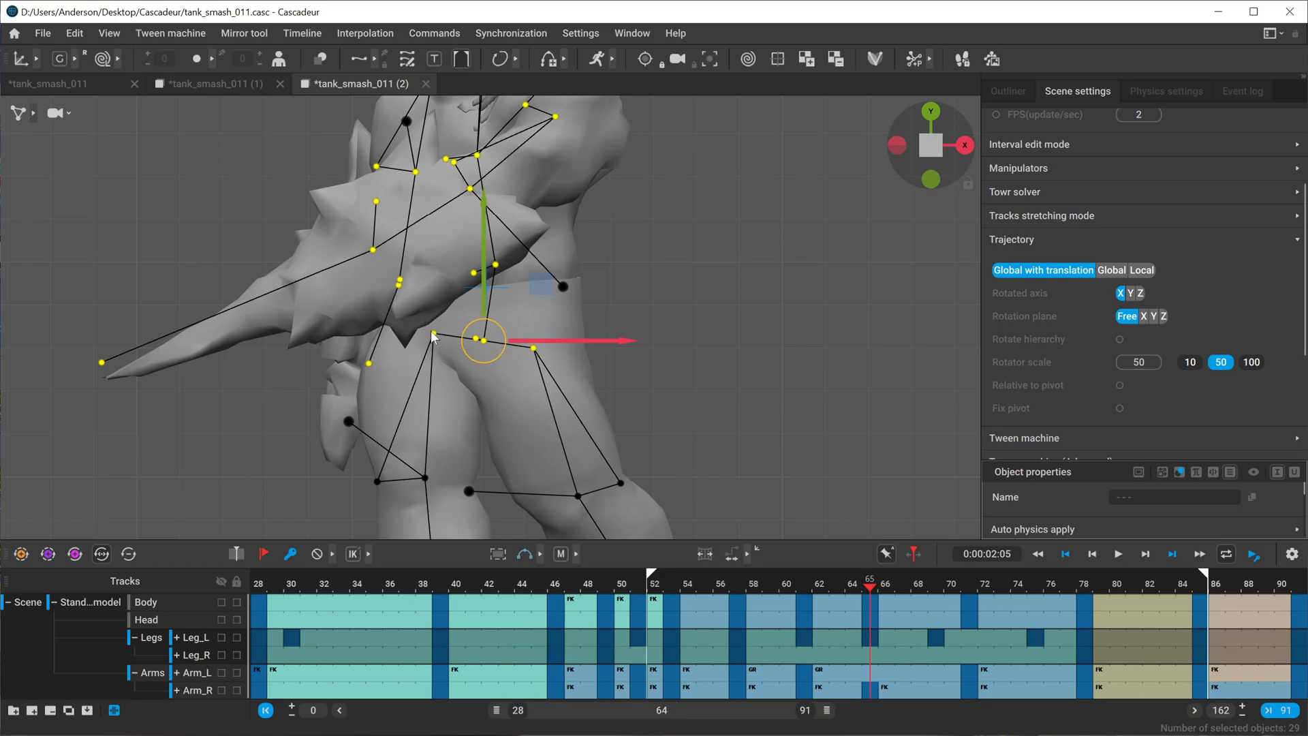
pyautogui.hotkey('shift', ',')
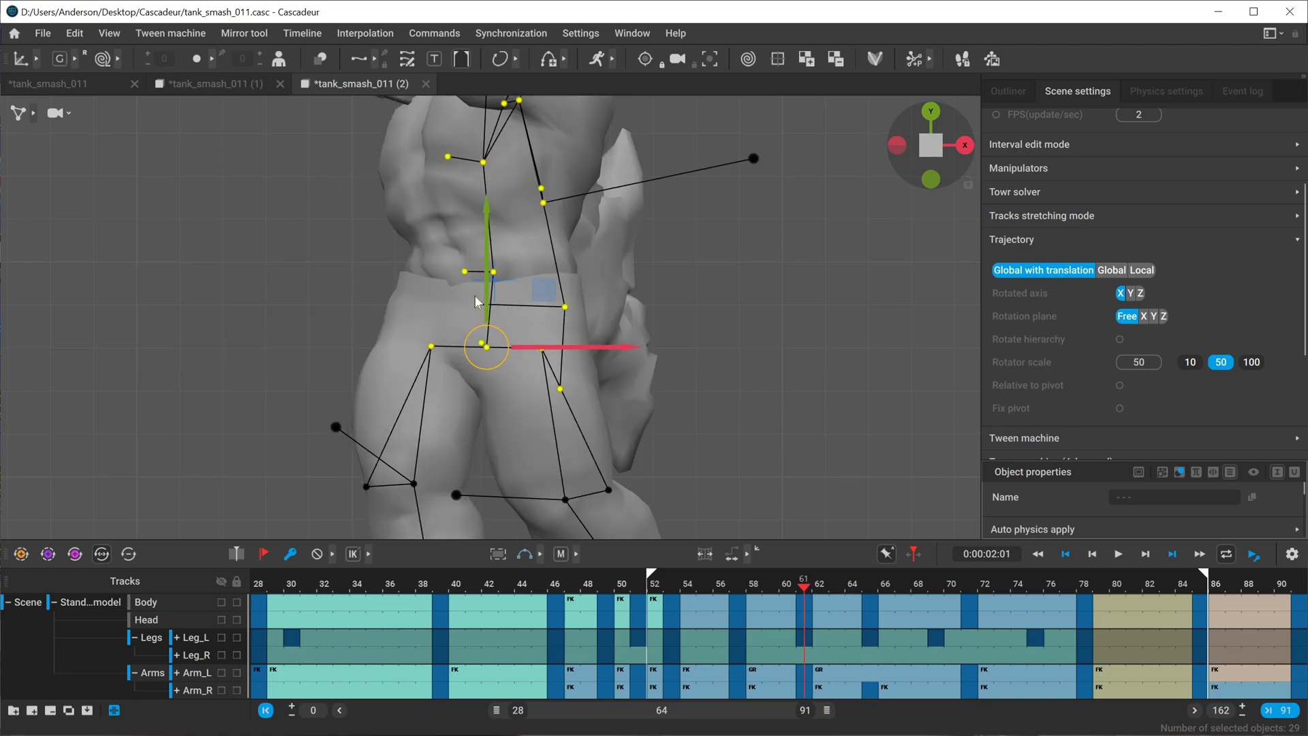
pyautogui.moveTo(479, 300); pyautogui.dragTo(486, 278)
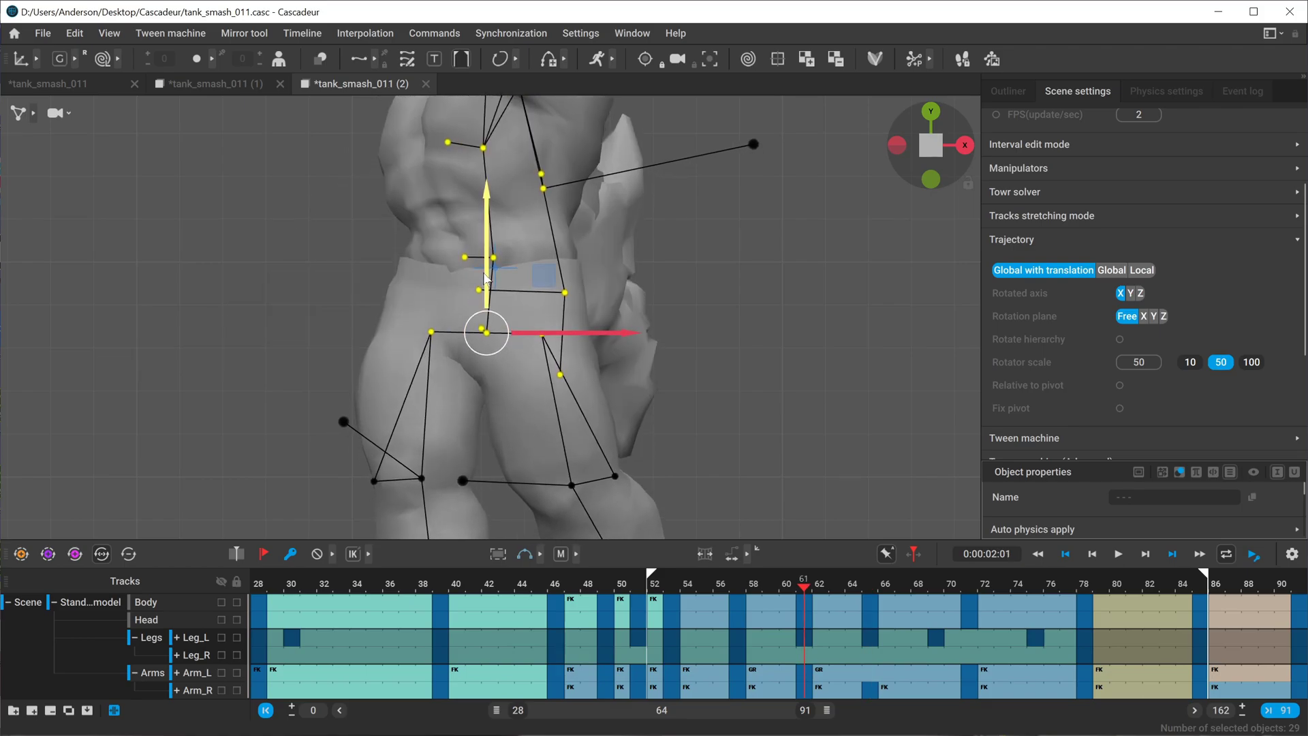
# Nudge the selected hips and upper-body points a little higher at frame 61, compare with frame 65, and clear the selection
pyautogui.hotkey('shift', '.')
pyautogui.hotkey('shift', ',')
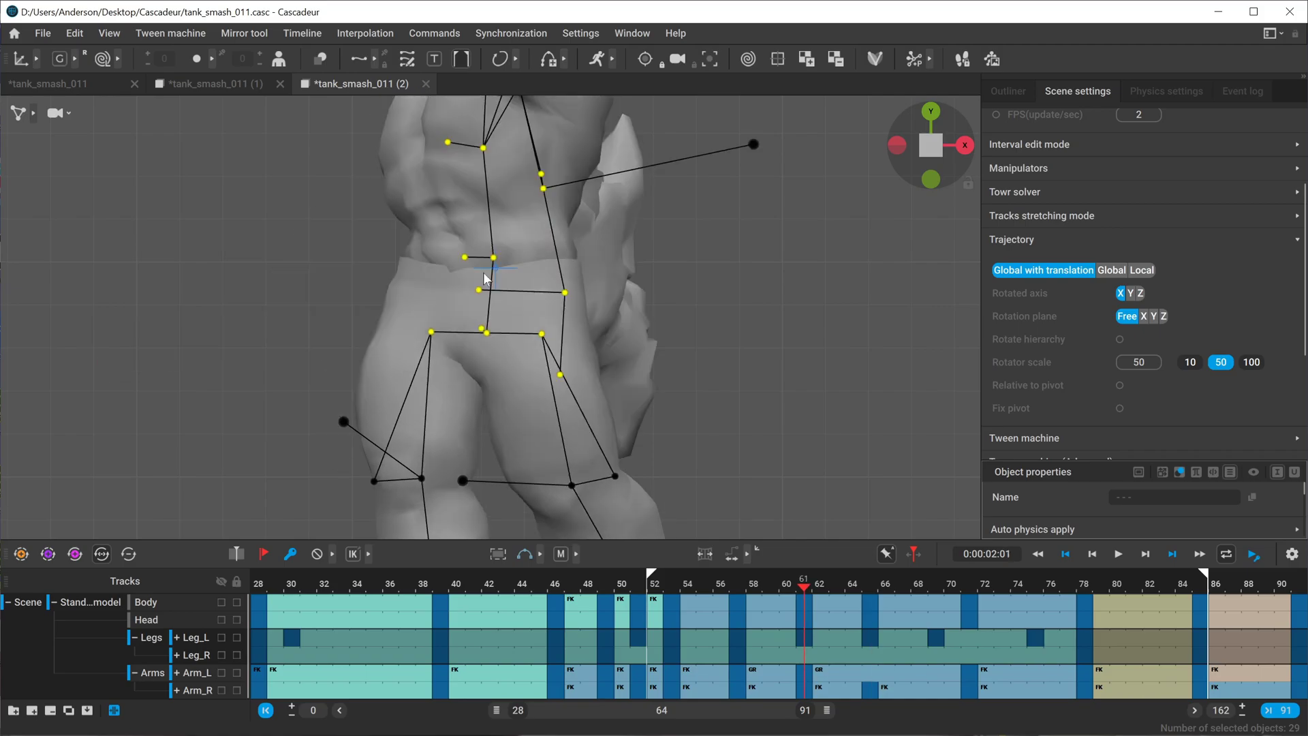
pyautogui.moveTo(487, 266); pyautogui.dragTo(487, 264)
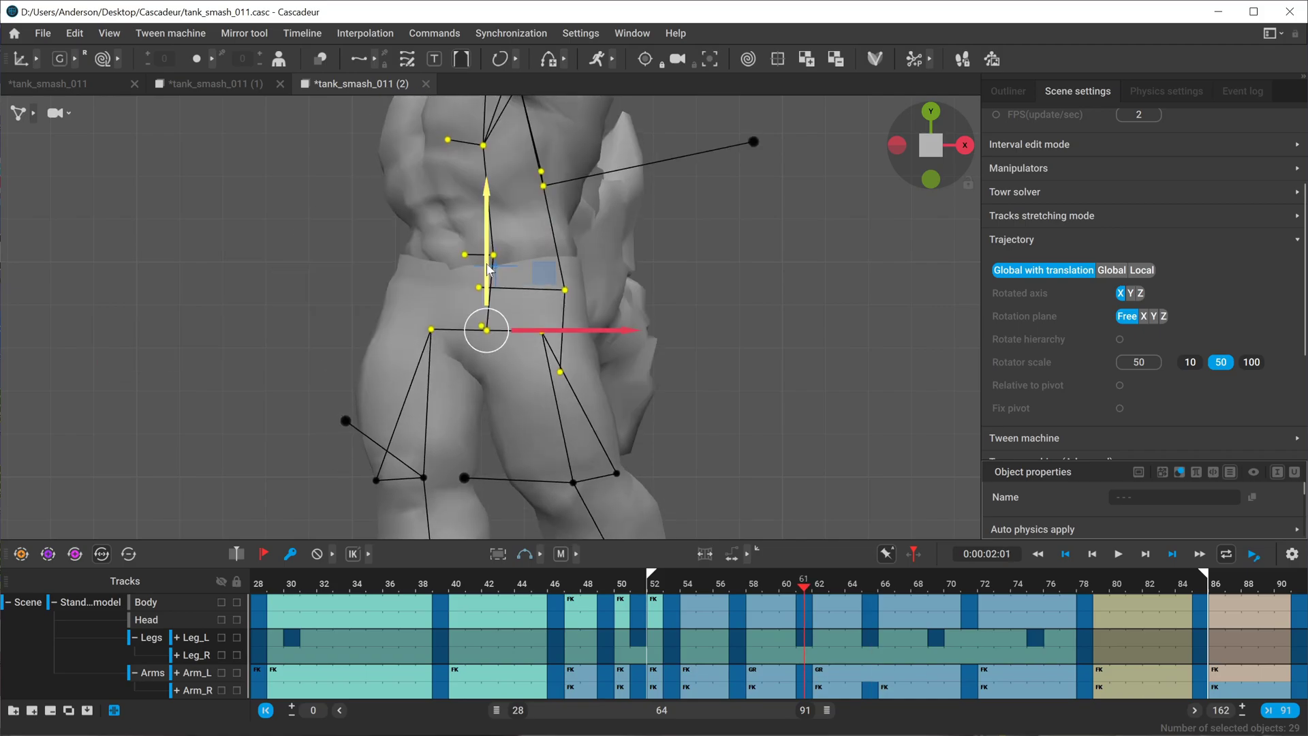
pyautogui.hotkey('shift', '.')
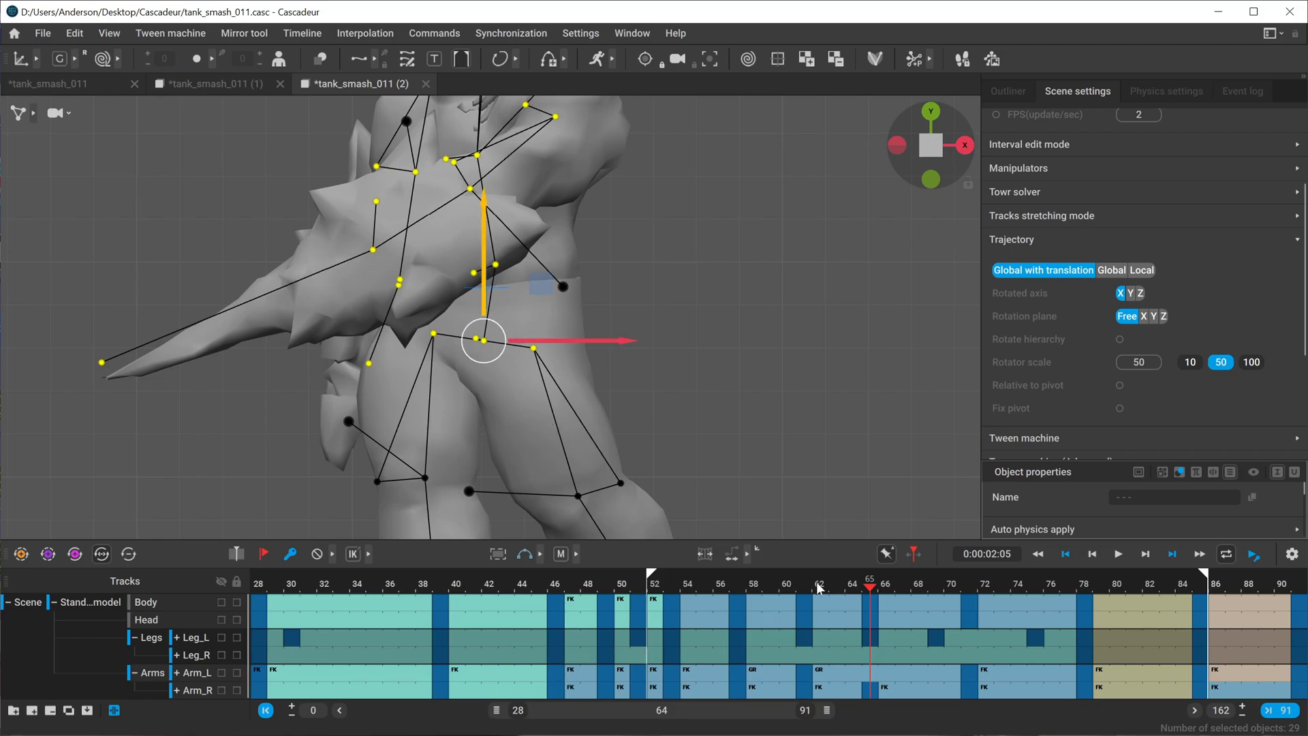
pyautogui.moveTo(820, 587)
pyautogui.mouseDown()
pyautogui.moveTo(879, 587)
pyautogui.moveTo(806, 603)
pyautogui.mouseUp()
pyautogui.click(434, 316)
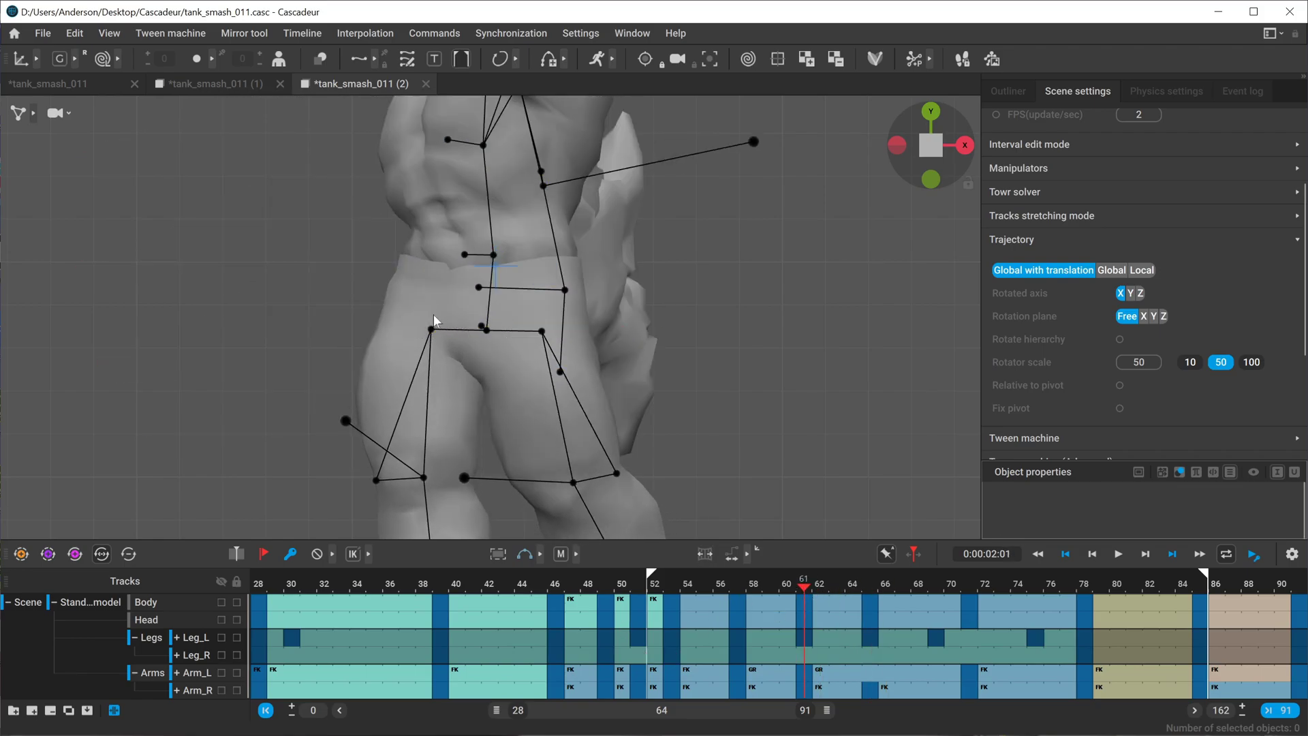
# Check the right upper-leg point from frame 61 to 65 and the left one back to frame 58
pyautogui.keyDown('alt'); pyautogui.moveTo(525, 391); pyautogui.dragTo(507, 338, button='middle'); pyautogui.keyUp('alt')
pyautogui.keyDown('alt'); pyautogui.moveTo(507, 338); pyautogui.dragTo(481, 357, button='right'); pyautogui.keyUp('alt')
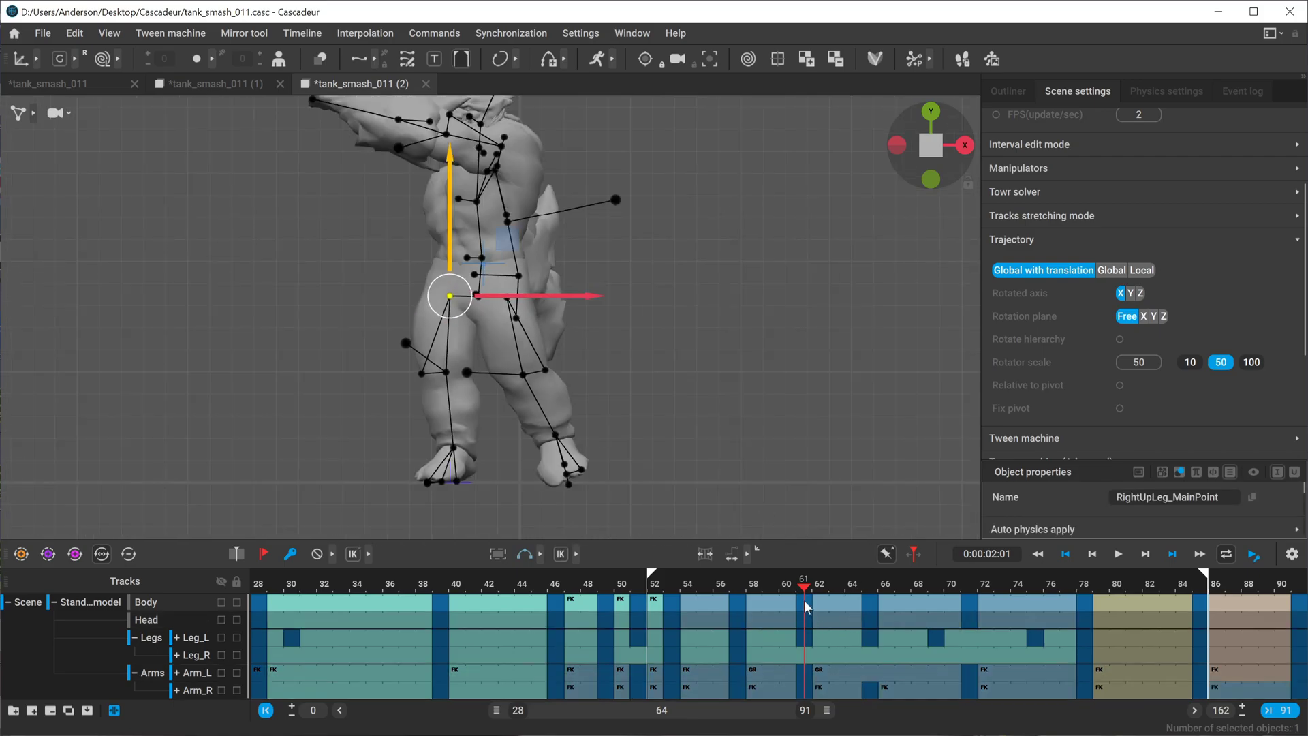
pyautogui.moveTo(806, 582); pyautogui.dragTo(870, 584)
pyautogui.click(559, 296)
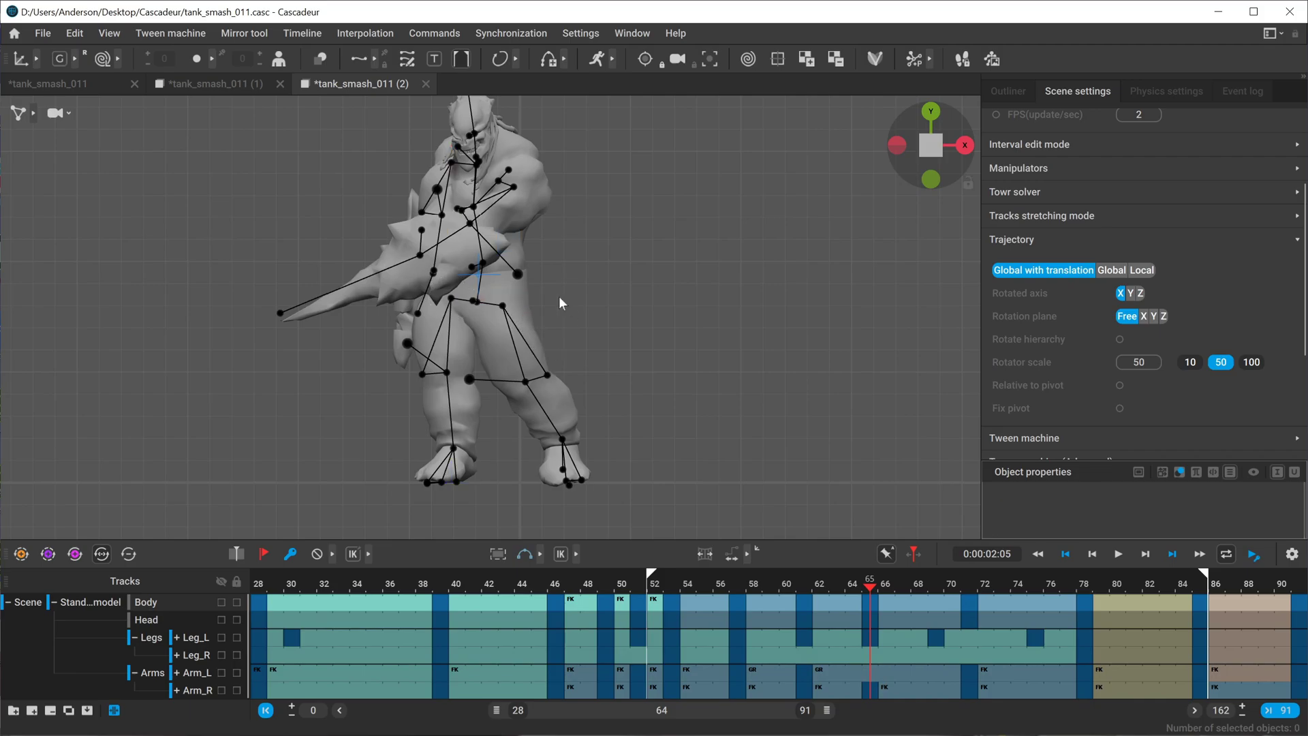
pyautogui.moveTo(488, 353); pyautogui.dragTo(485, 353)
pyautogui.moveTo(807, 577); pyautogui.dragTo(754, 588)
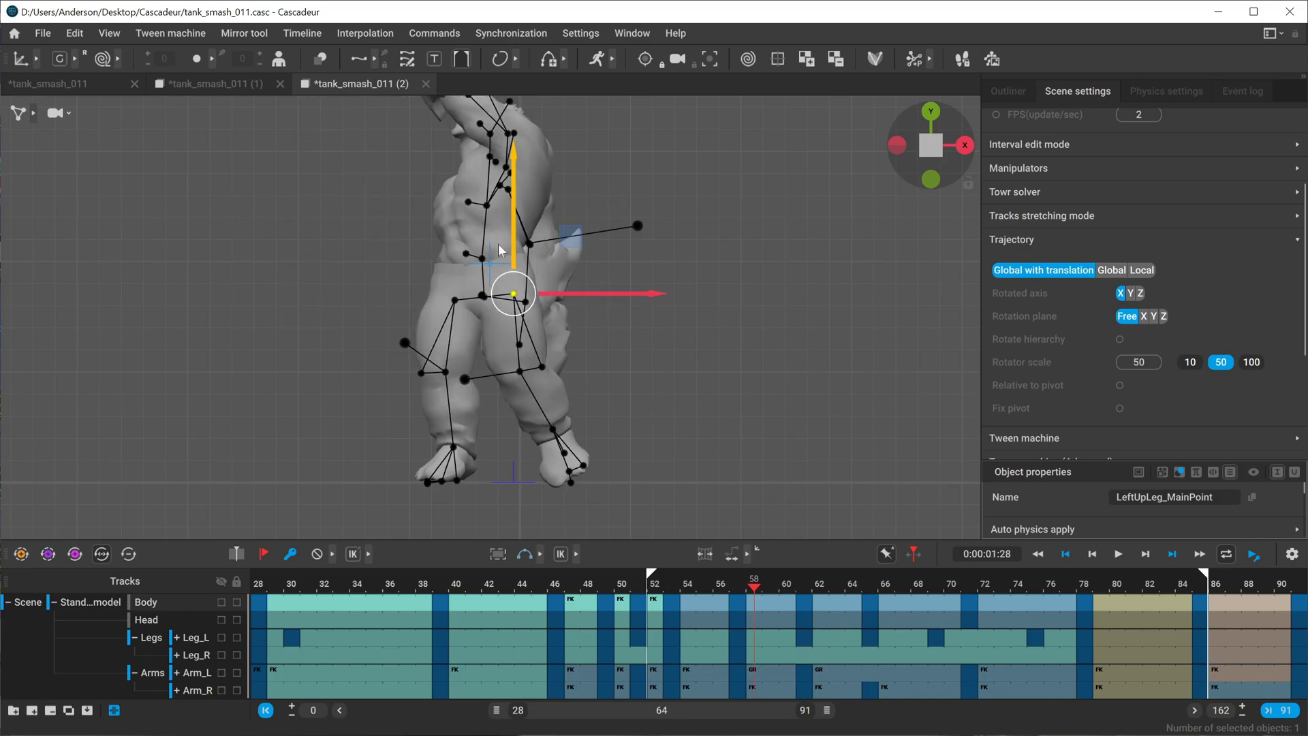
# Clear the selection, scrub around frames 57 and 58, and play back the smash animation to review the body motion
pyautogui.click(388, 320)
pyautogui.press('1')
pyautogui.press('2')
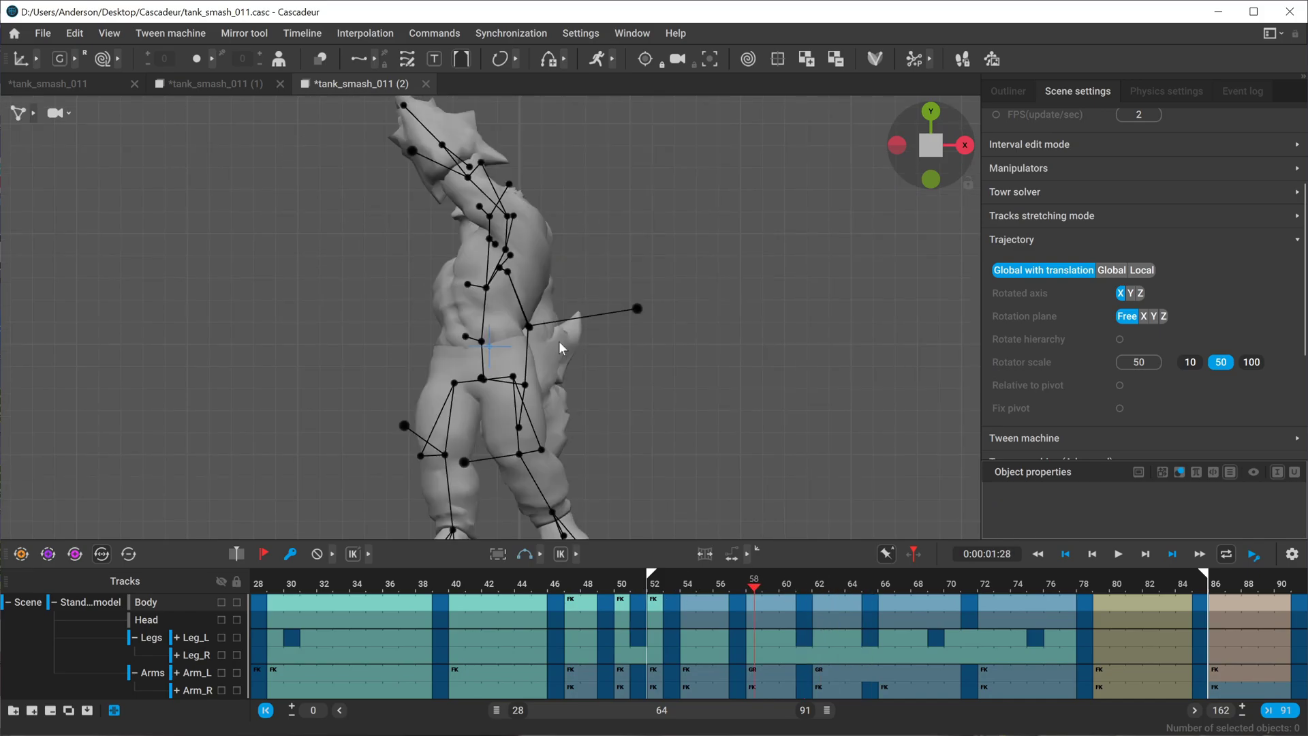
pyautogui.moveTo(678, 584); pyautogui.dragTo(754, 586)
pyautogui.keyDown('alt'); pyautogui.moveTo(615, 358); pyautogui.dragTo(613, 393, button='middle'); pyautogui.keyUp('alt')
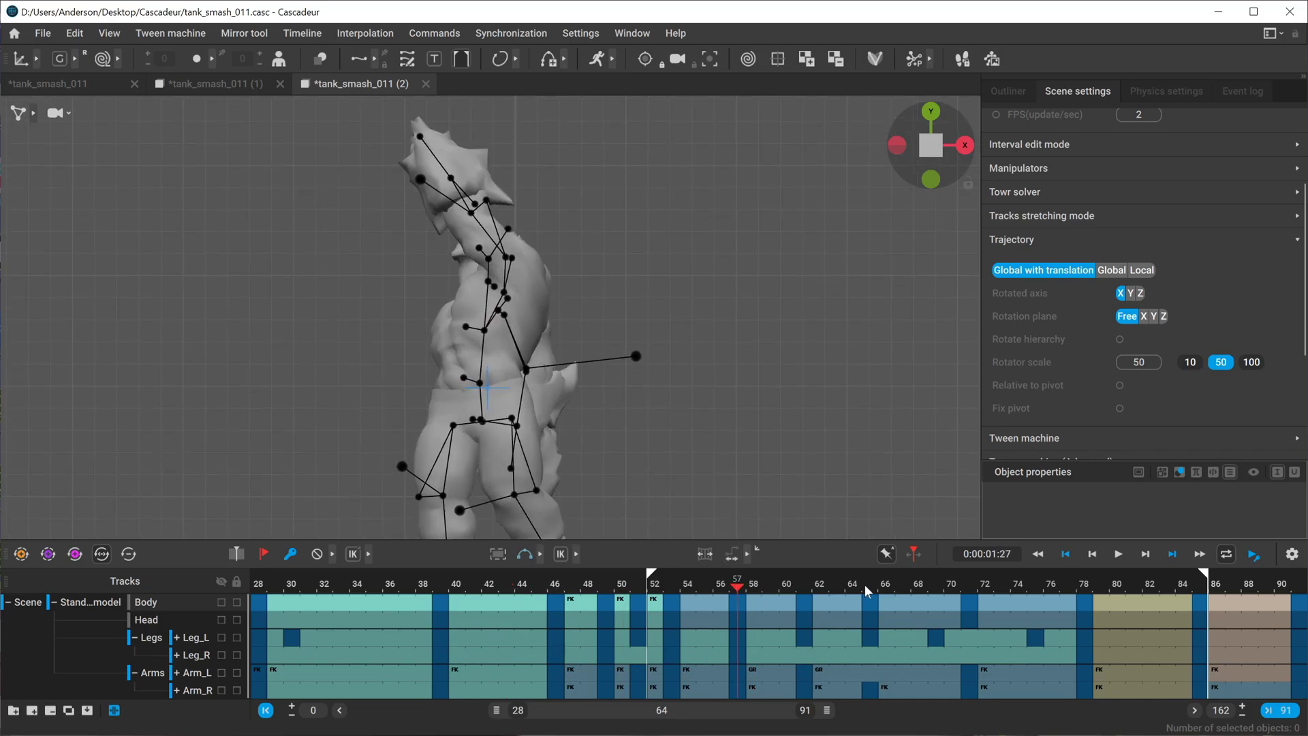
pyautogui.click(1118, 554)
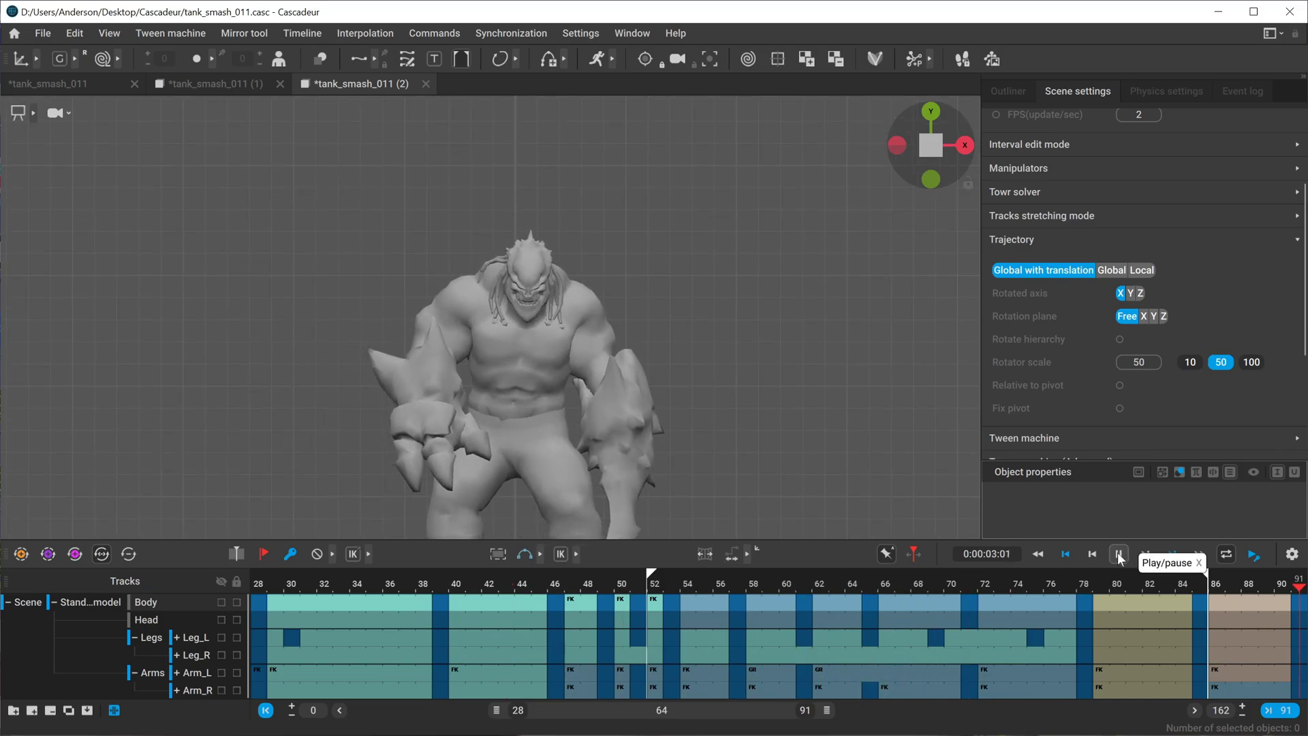
pyautogui.click(1118, 554)
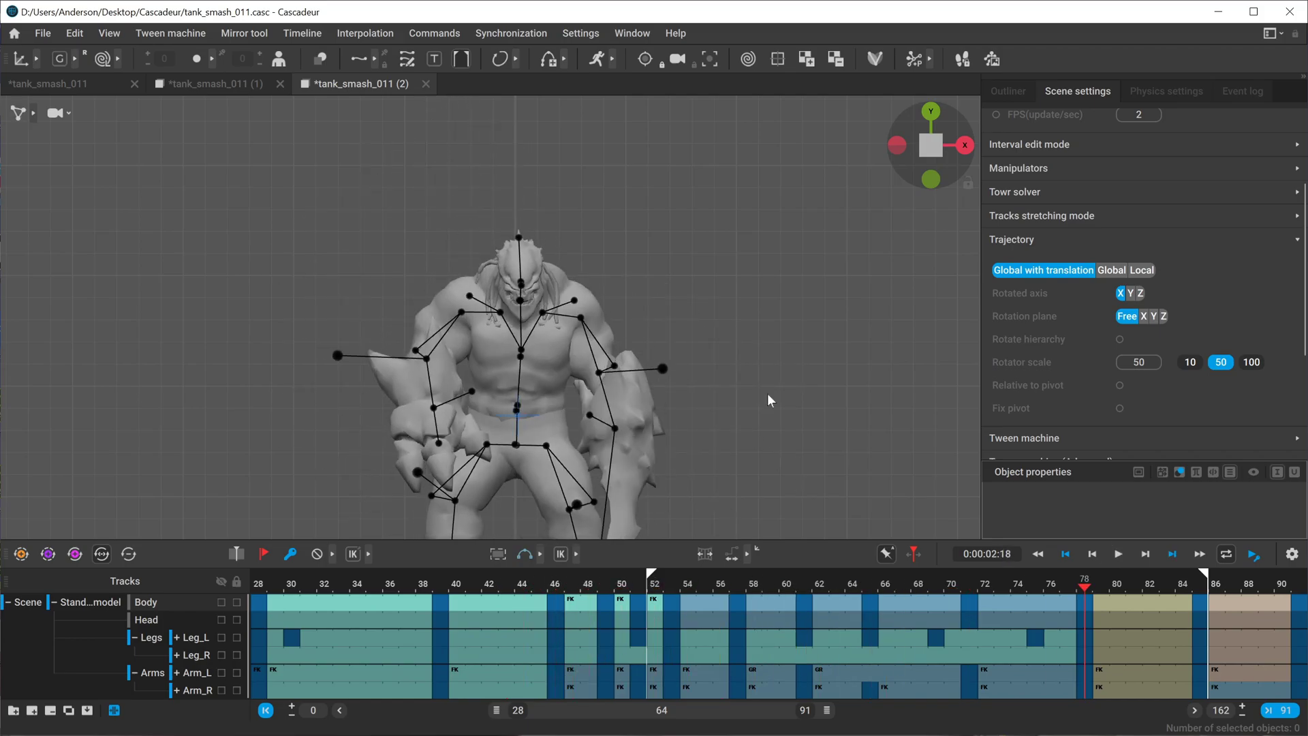
# Select the head direction point, show its trajectory, and select frames 51 to 85 on the Body track
pyautogui.keyDown('alt'); pyautogui.moveTo(522, 326); pyautogui.dragTo(521, 397); pyautogui.keyUp('alt')
pyautogui.keyDown('alt'); pyautogui.moveTo(521, 396); pyautogui.dragTo(851, 528, button='right'); pyautogui.keyUp('alt')
pyautogui.moveTo(570, 203); pyautogui.dragTo(444, 290)
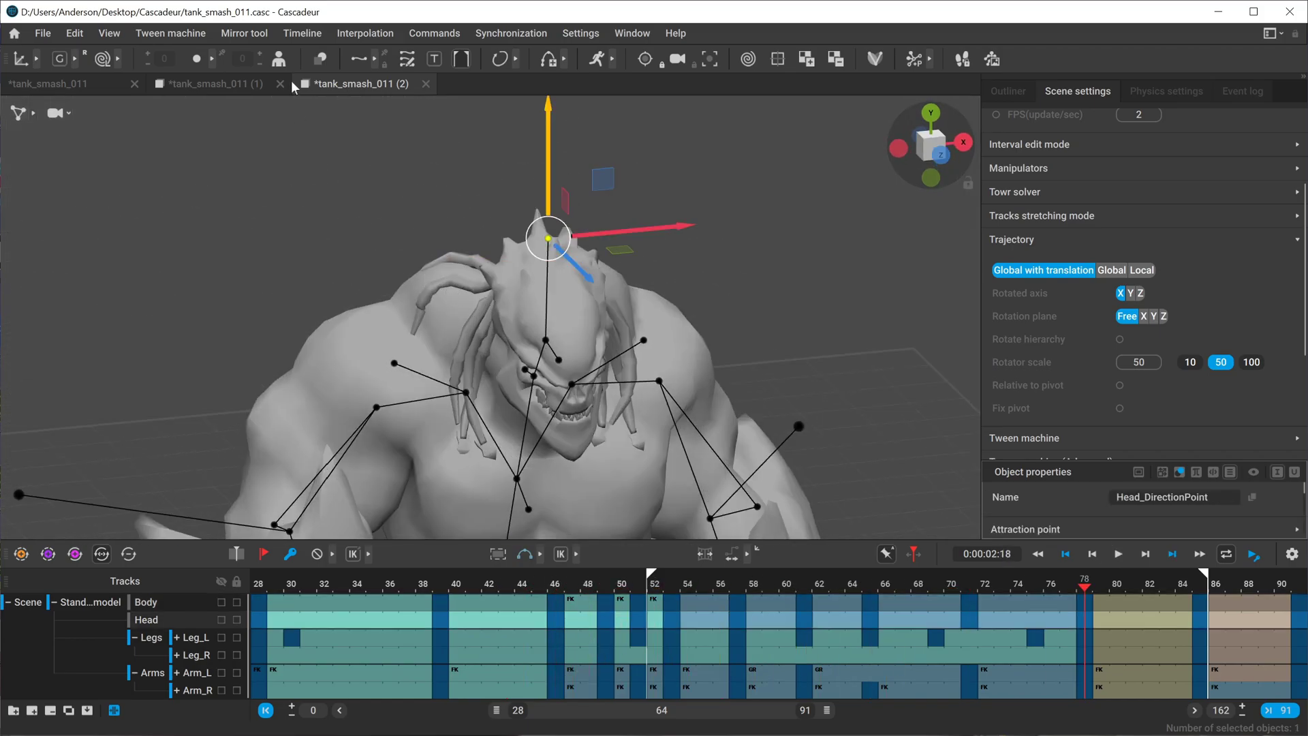
pyautogui.keyDown('alt'); pyautogui.moveTo(757, 388); pyautogui.dragTo(659, 394); pyautogui.keyUp('alt')
pyautogui.click(641, 609)
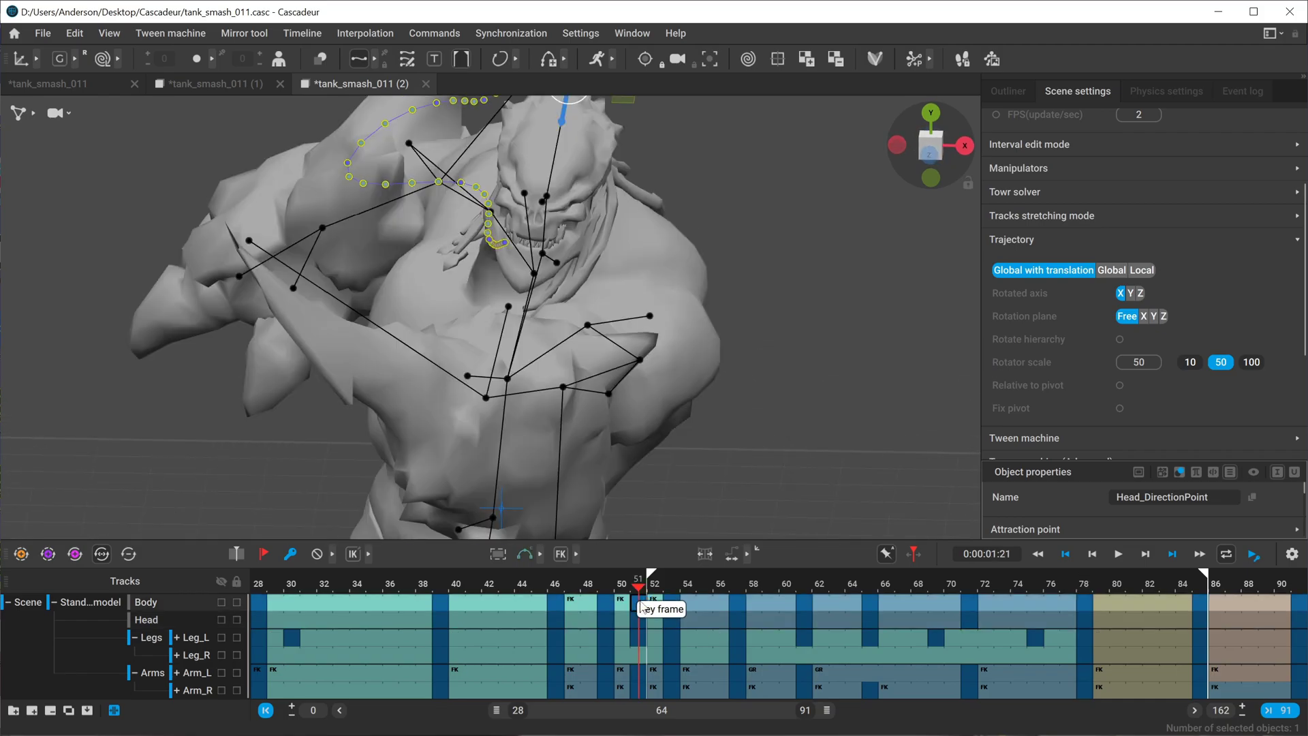
pyautogui.moveTo(641, 608); pyautogui.dragTo(745, 606)
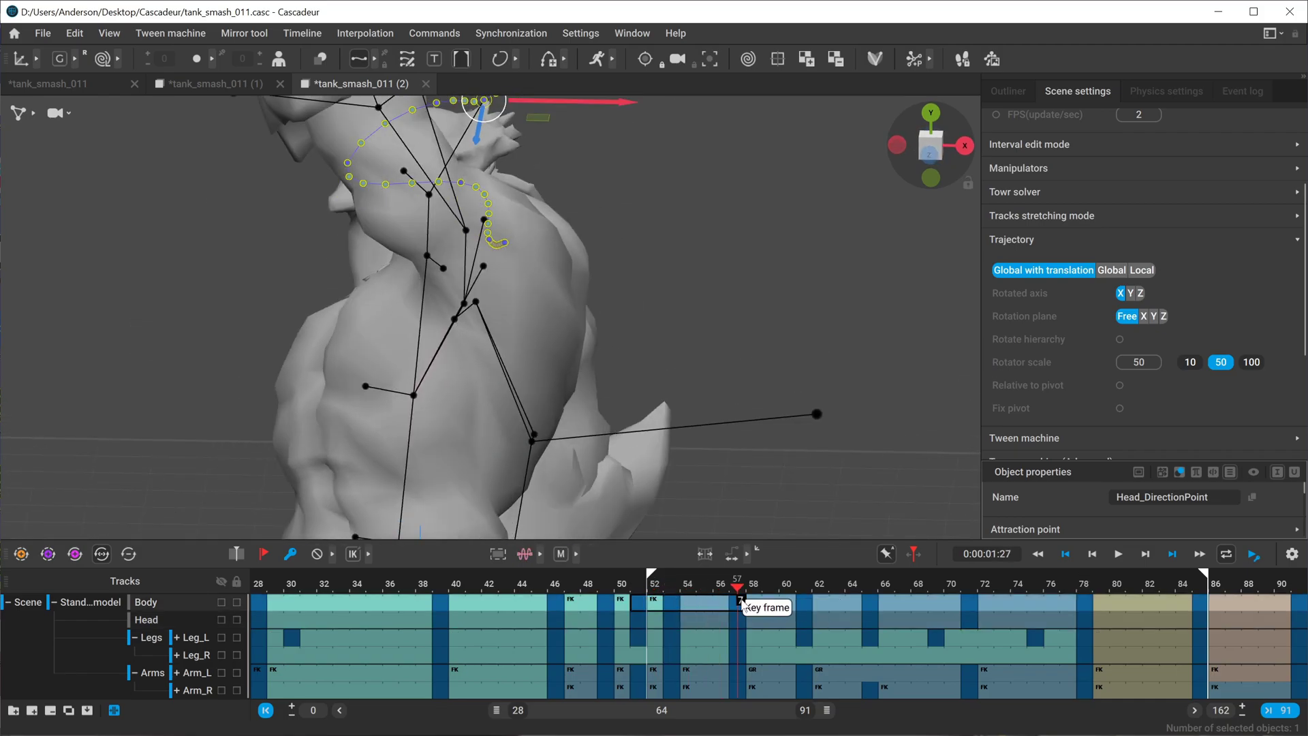
pyautogui.moveTo(634, 606); pyautogui.dragTo(1200, 616)
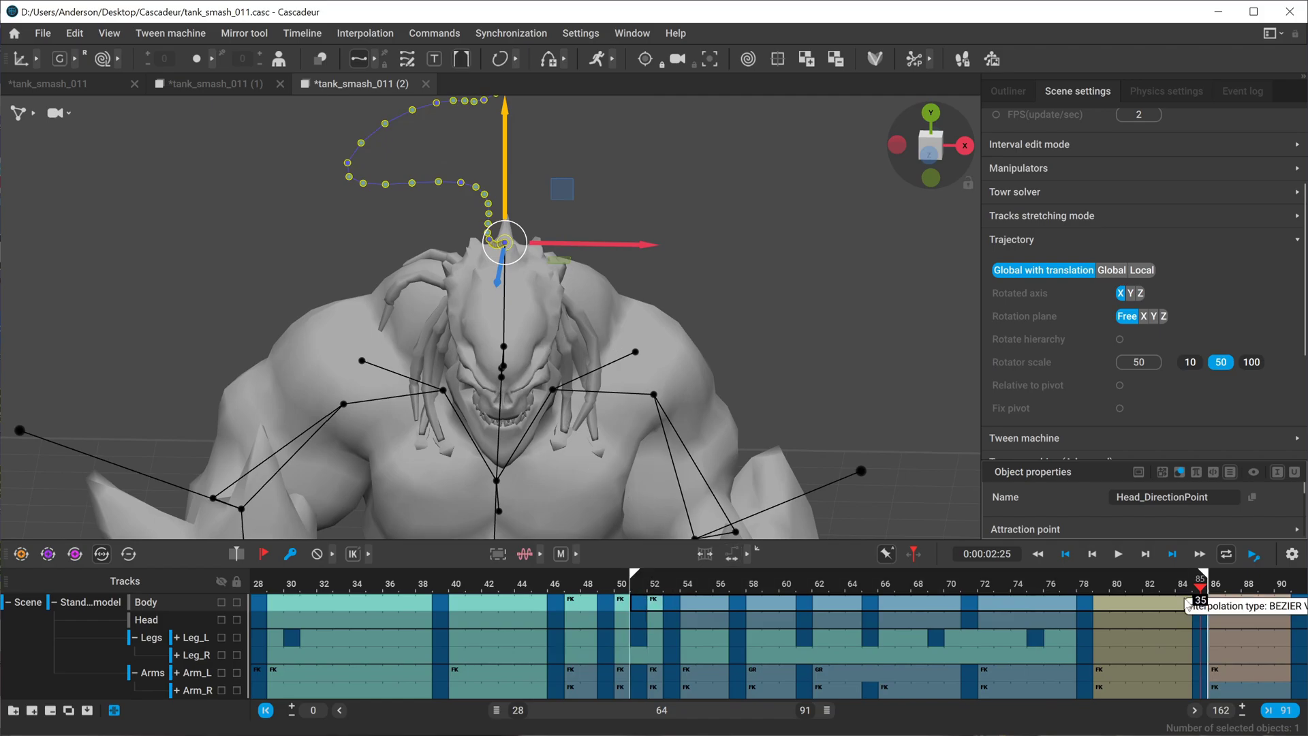
# Try shifting the head direction point sideways along the X axis at frame 85 while examining its trajectory
pyautogui.keyDown('alt'); pyautogui.moveTo(563, 321); pyautogui.dragTo(611, 368); pyautogui.keyUp('alt')
pyautogui.keyDown('alt'); pyautogui.moveTo(612, 368); pyautogui.dragTo(543, 420, button='middle'); pyautogui.keyUp('alt')
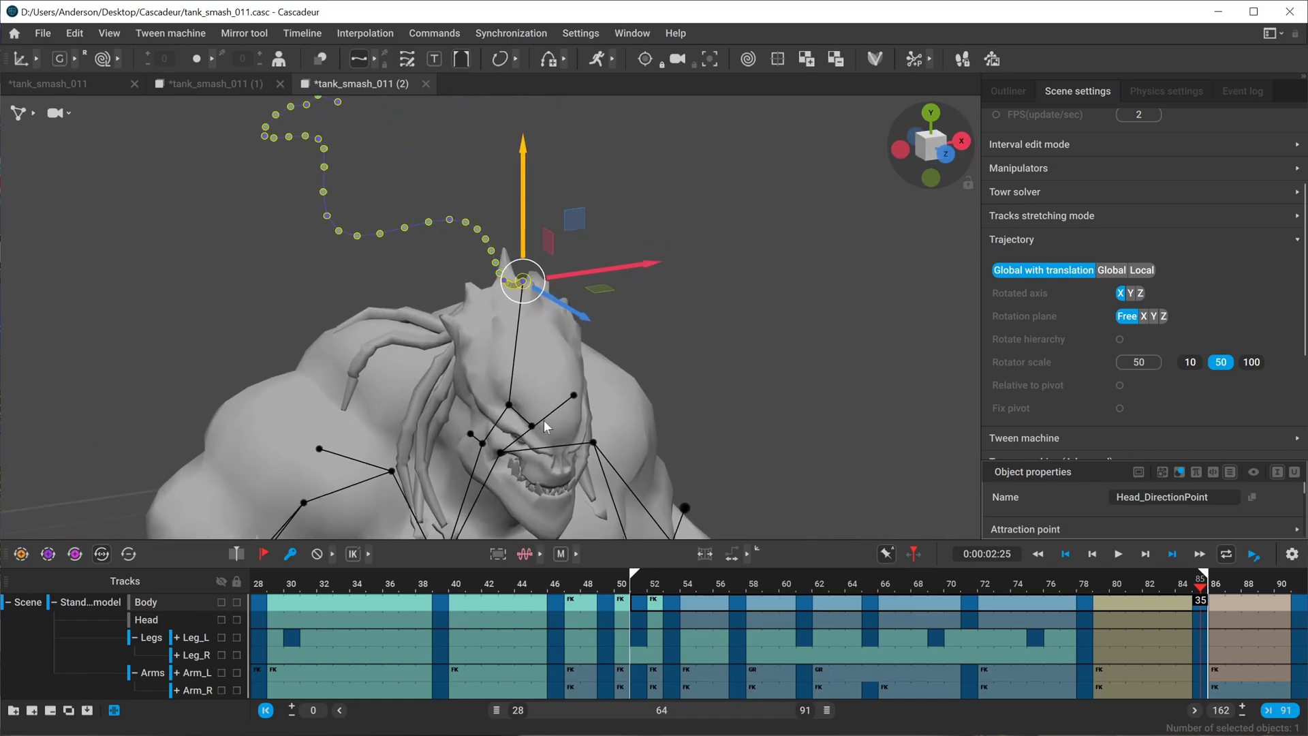
pyautogui.moveTo(543, 419); pyautogui.dragTo(394, 368, button='right')
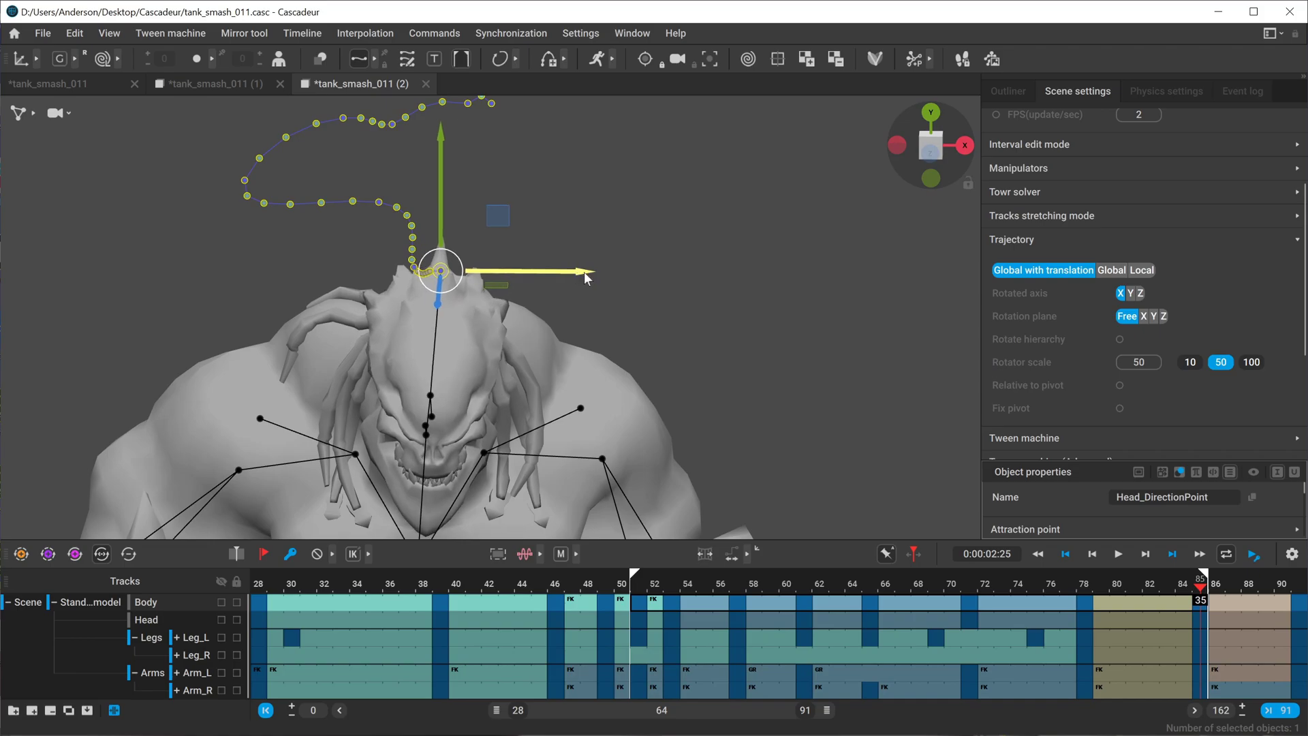
pyautogui.moveTo(585, 278)
pyautogui.mouseDown()
pyautogui.moveTo(480, 274)
pyautogui.moveTo(615, 284)
pyautogui.moveTo(483, 276)
pyautogui.moveTo(566, 293)
pyautogui.mouseUp()
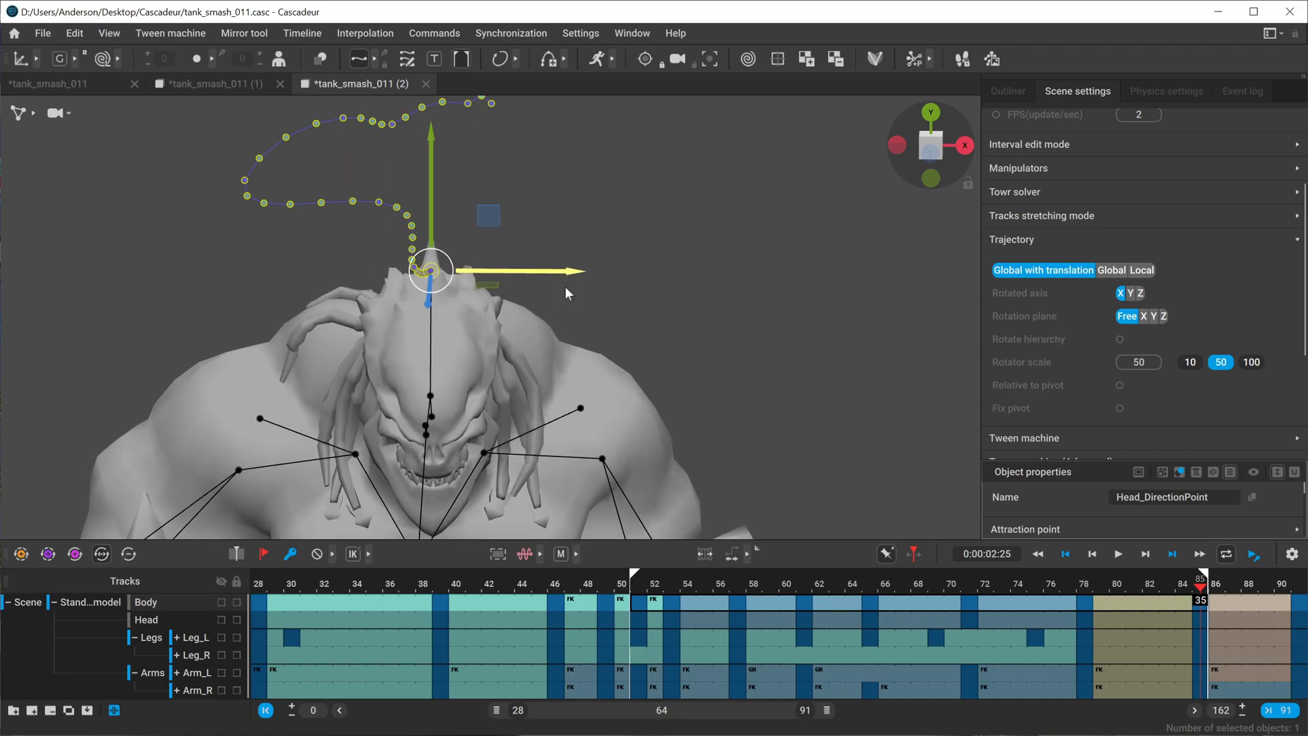
pyautogui.moveTo(369, 409); pyautogui.dragTo(428, 411, button='right')
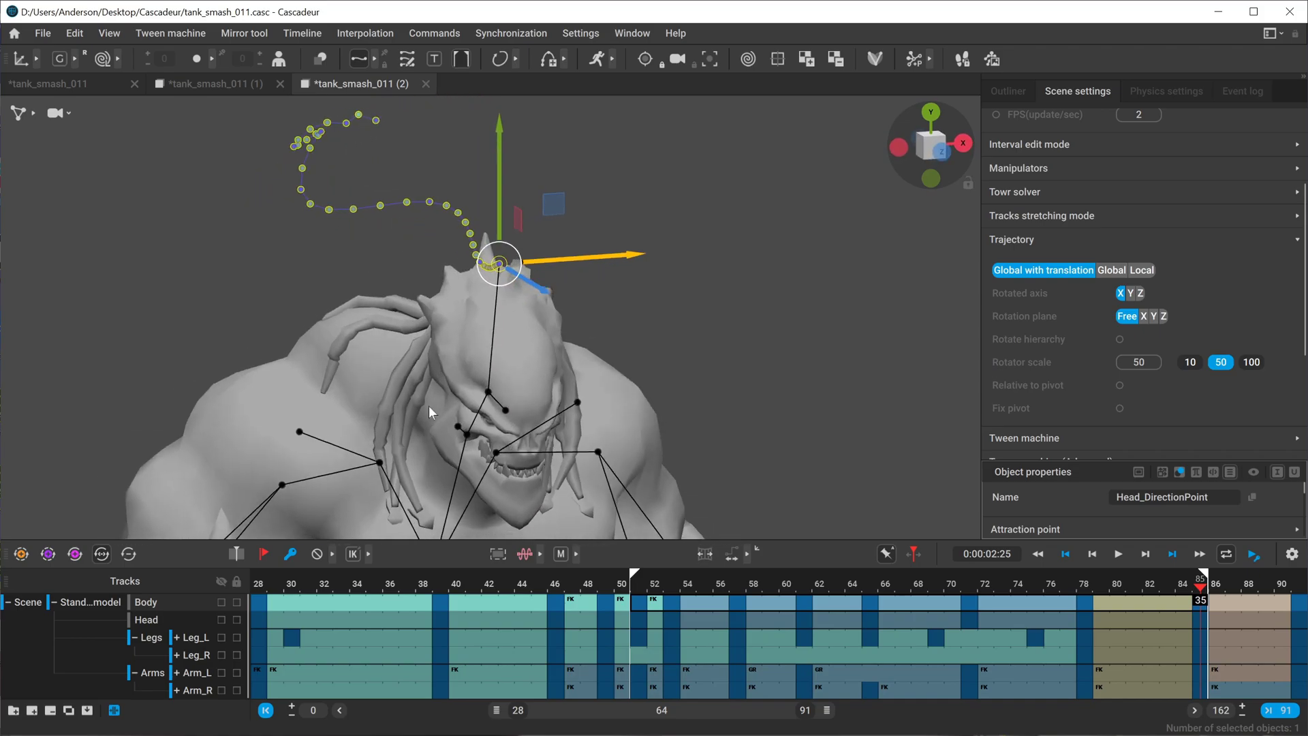
# Put the head direction point's pivot on the head's main point and make its trajectory relative to the pivot
pyautogui.click(489, 393)
pyautogui.click(527, 247)
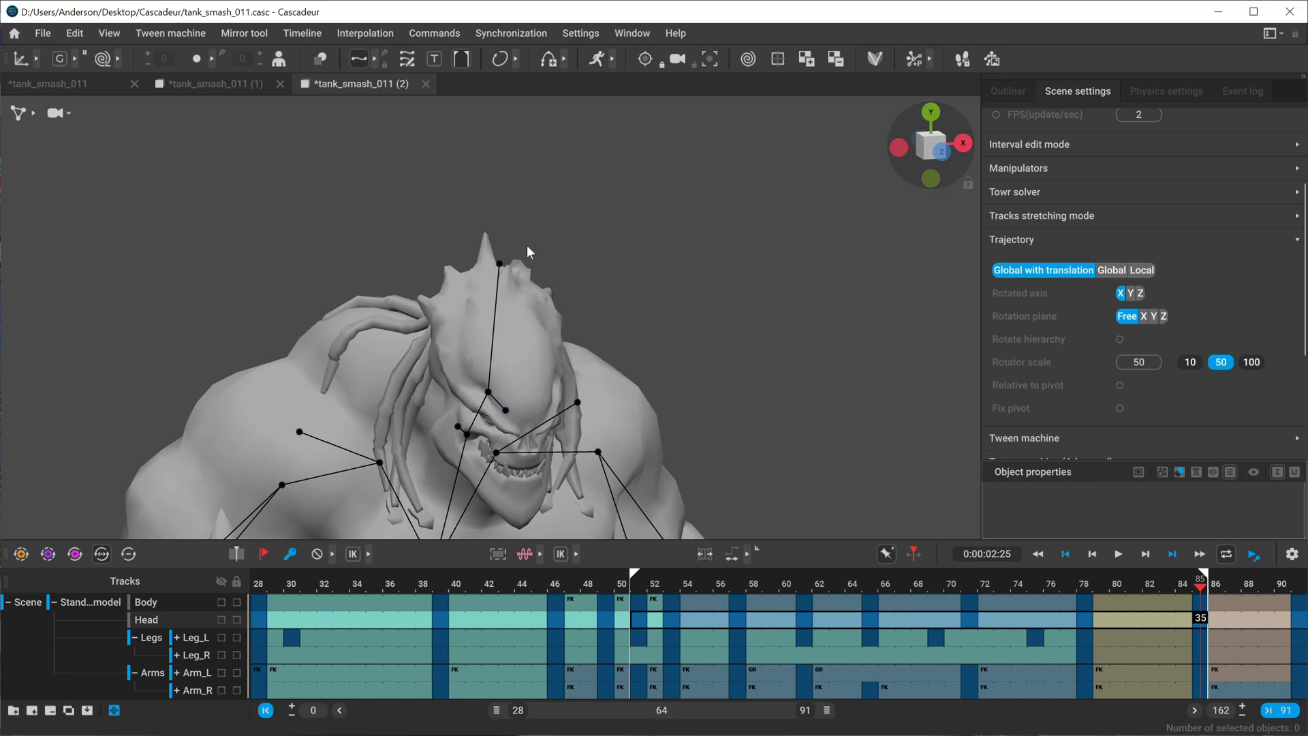
pyautogui.click(500, 410)
pyautogui.click(486, 393)
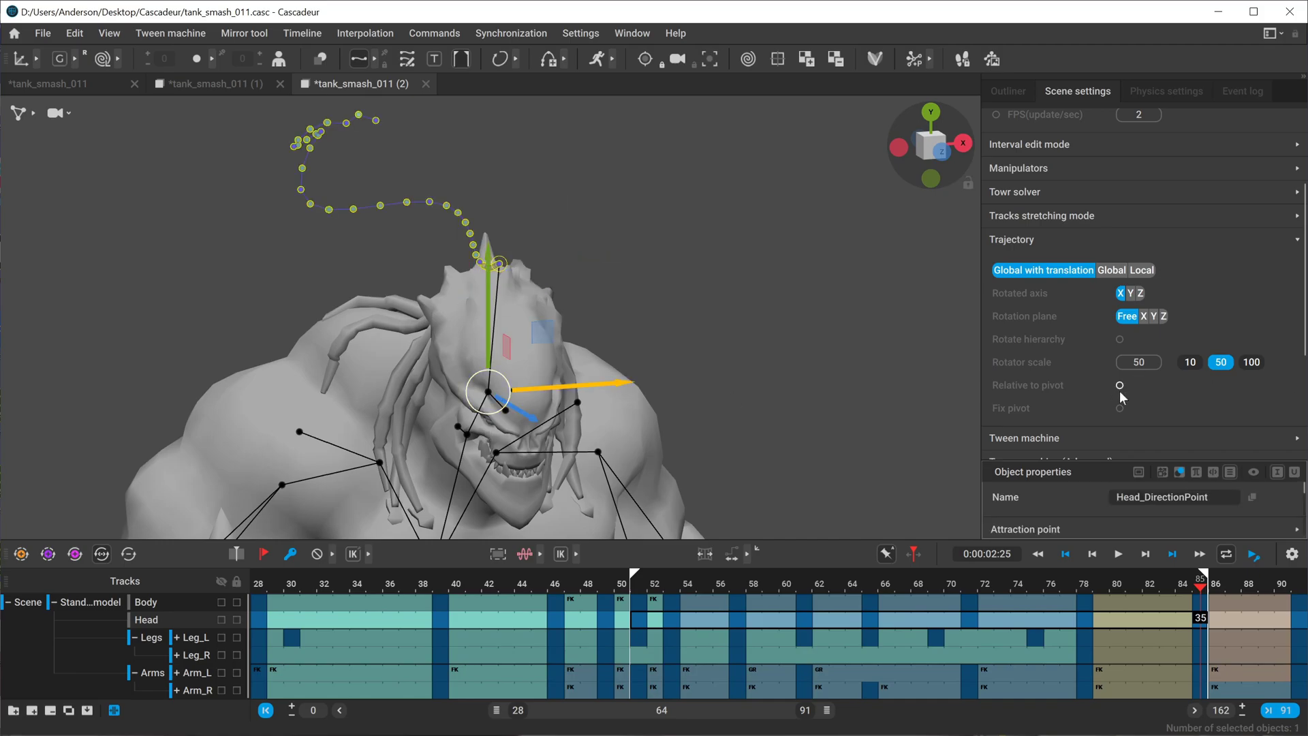
pyautogui.click(1120, 386)
pyautogui.moveTo(429, 372); pyautogui.dragTo(265, 265, button='right')
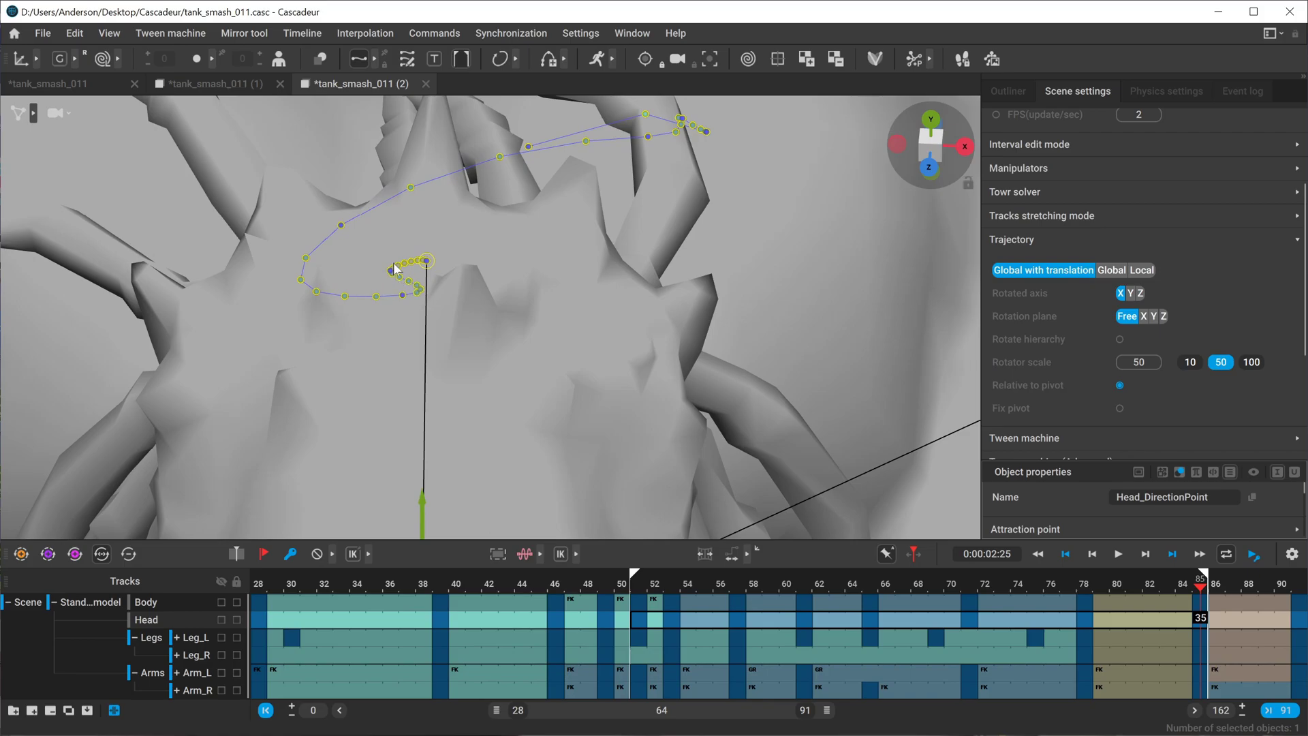
pyautogui.scroll(-12, 800, 366)
pyautogui.moveTo(391, 292); pyautogui.dragTo(404, 227, button='middle')
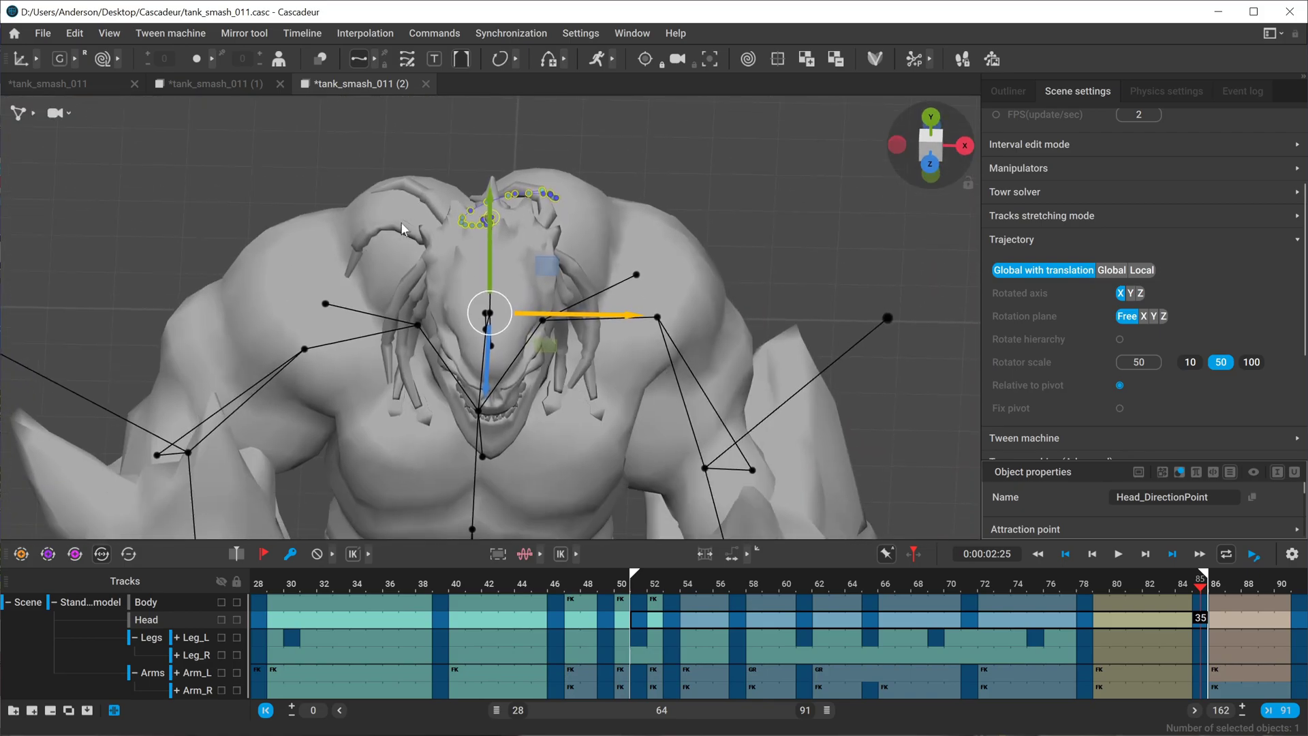
pyautogui.scroll(2, 446, 243)
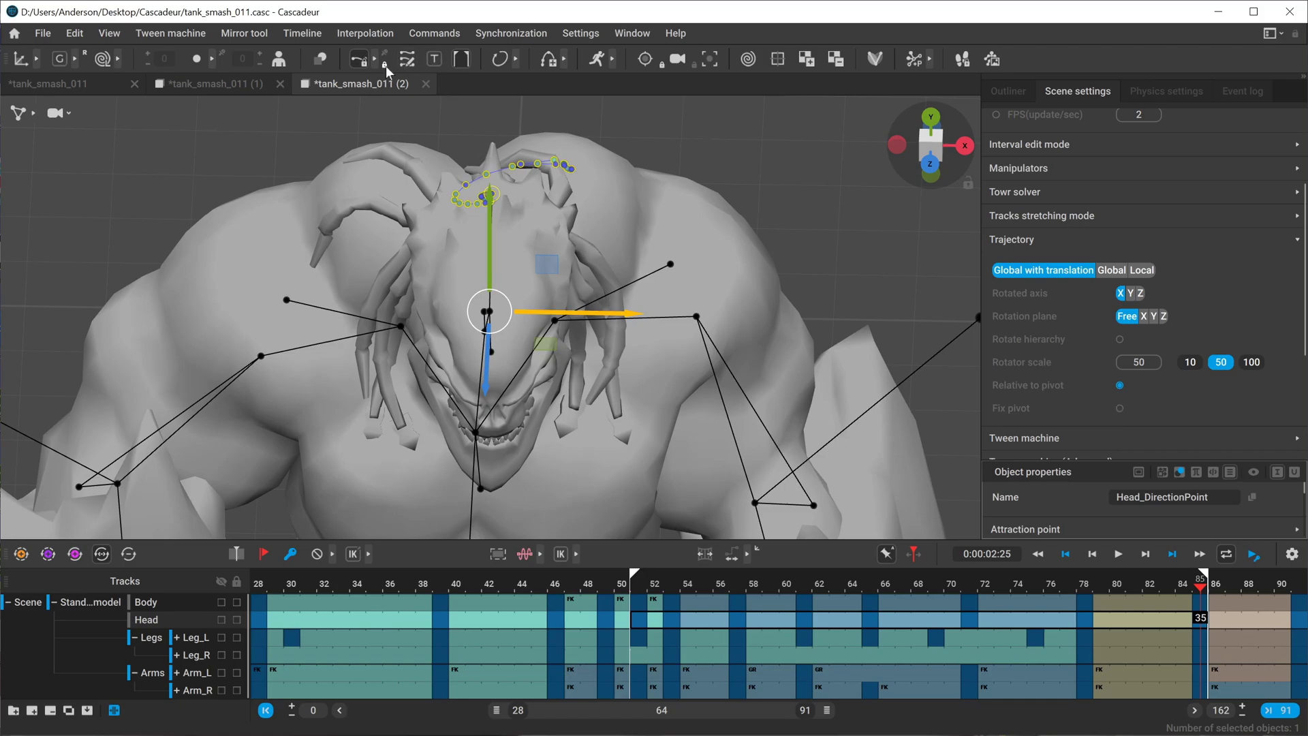
# Reselect the head direction point, place its pivot on the head's main point again, and fix the trajectory pivot
pyautogui.click(508, 186)
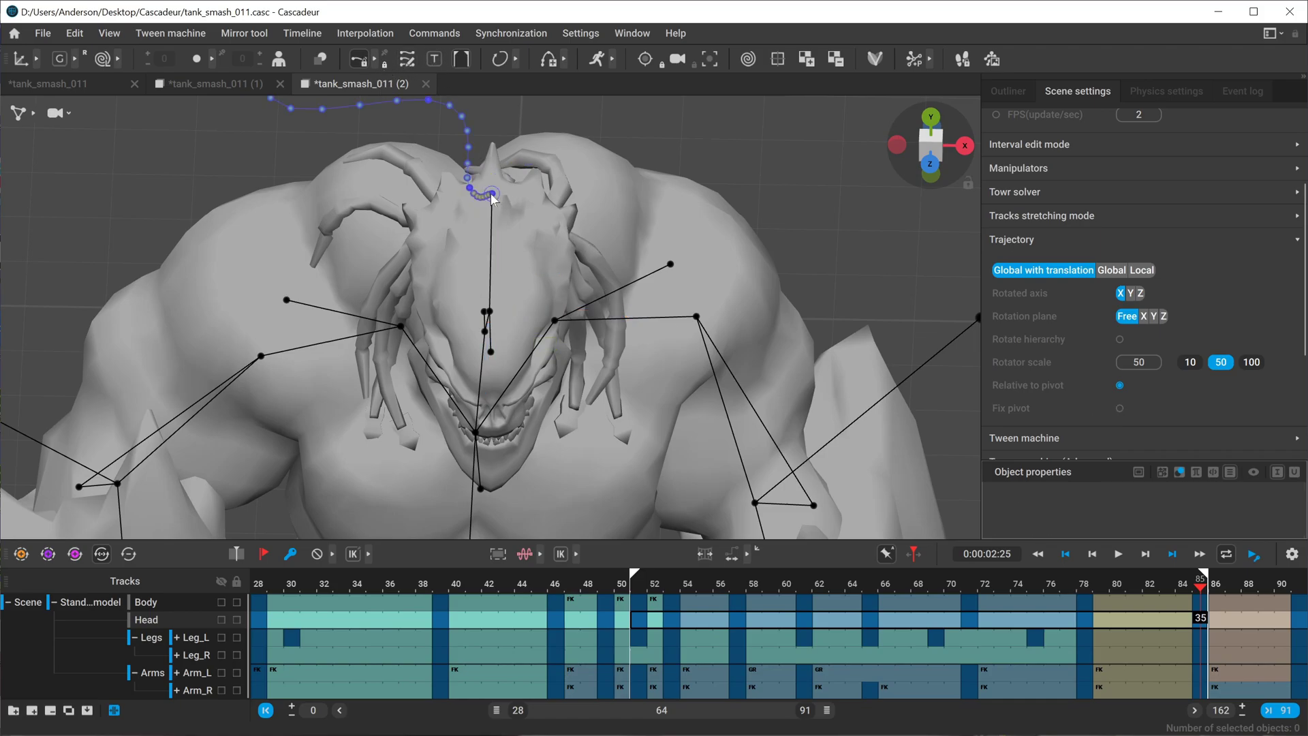
pyautogui.click(492, 196)
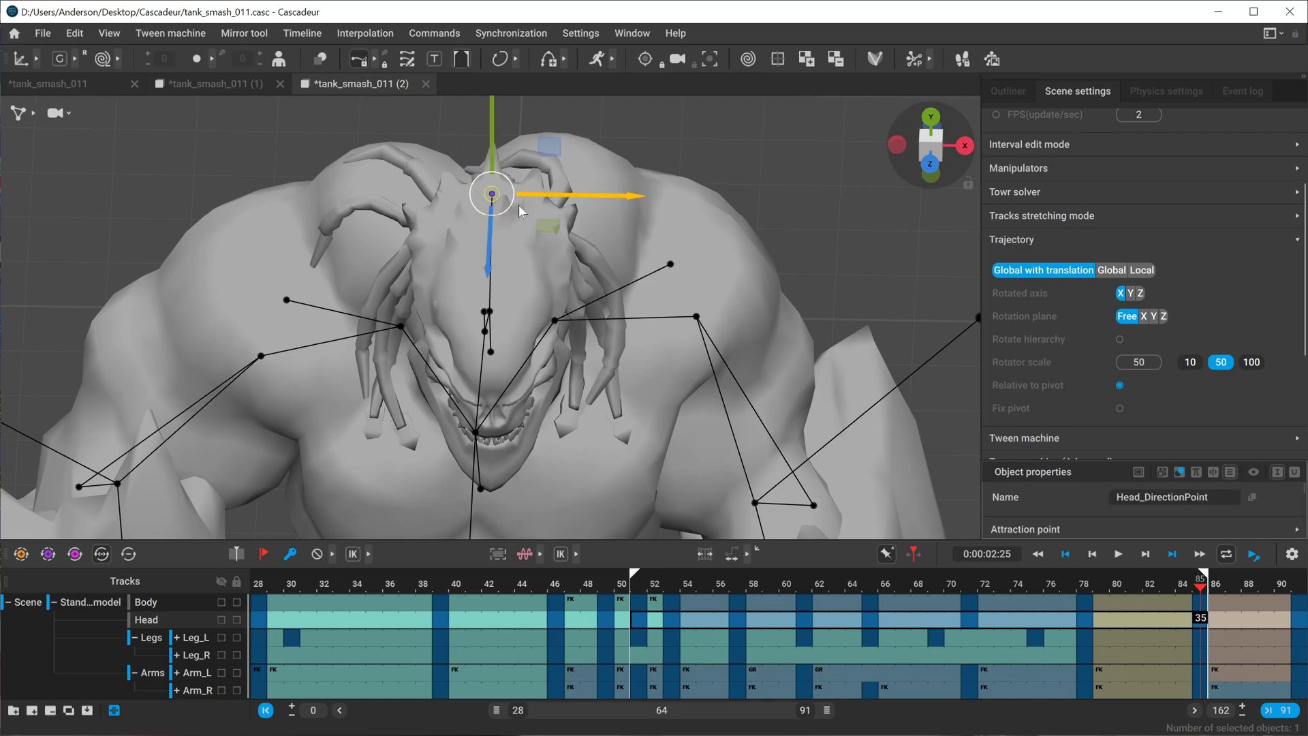
pyautogui.middleClick(490, 311)
pyautogui.moveTo(318, 347)
pyautogui.keyDown('alt'); pyautogui.mouseDown()
pyautogui.moveTo(363, 345)
pyautogui.moveTo(330, 348)
pyautogui.mouseUp(); pyautogui.keyUp('alt')
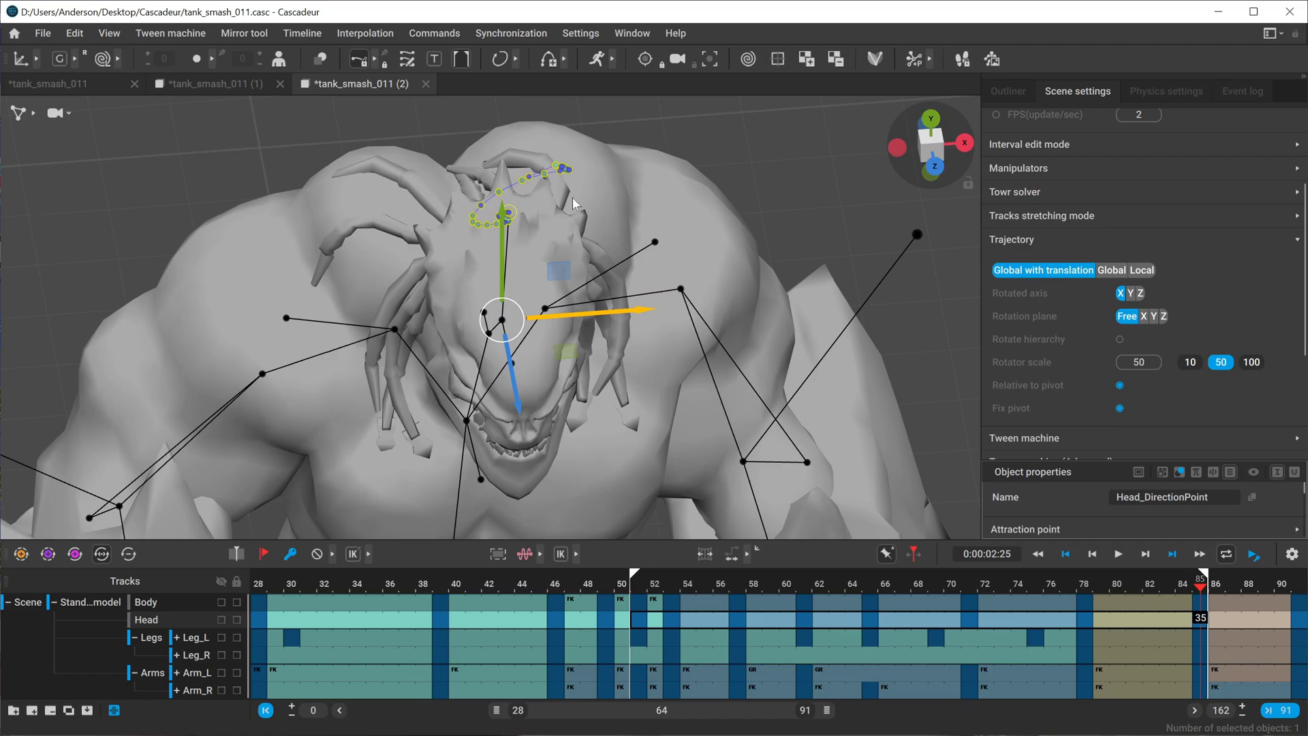
# Deselect and reselect the head direction point to examine its trajectory with the pivot fixed
pyautogui.click(557, 223)
pyautogui.click(508, 215)
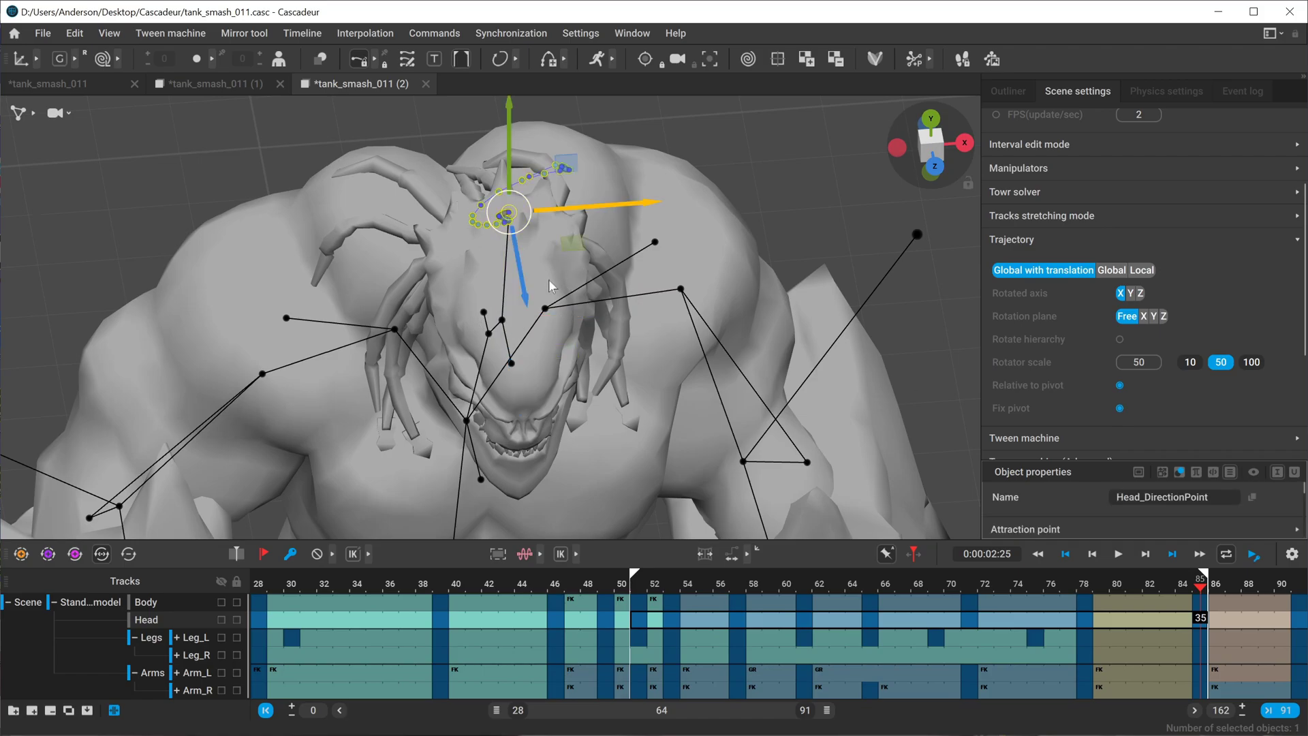
pyautogui.moveTo(549, 280); pyautogui.dragTo(508, 312, button='right')
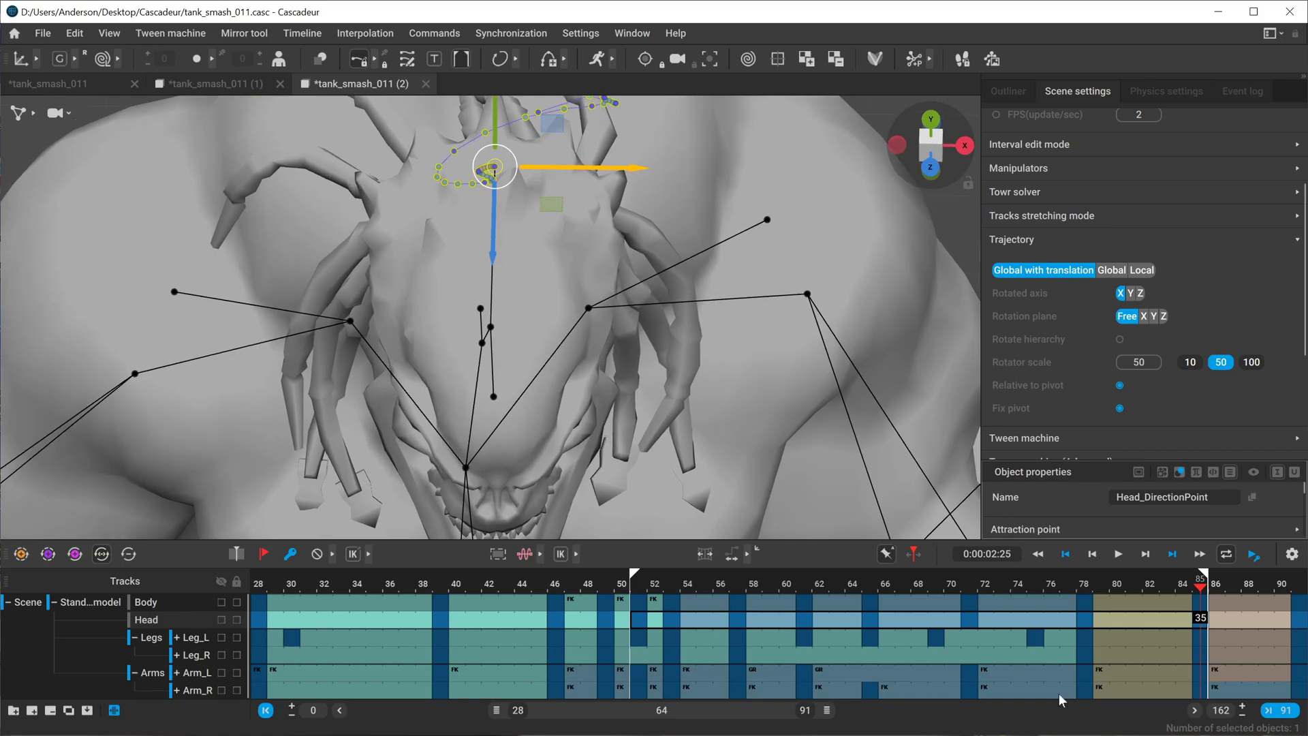
# Check the head's trajectory at frame 78, and at frame 71 adjust the head direction point in the XY plane
pyautogui.click(1088, 590)
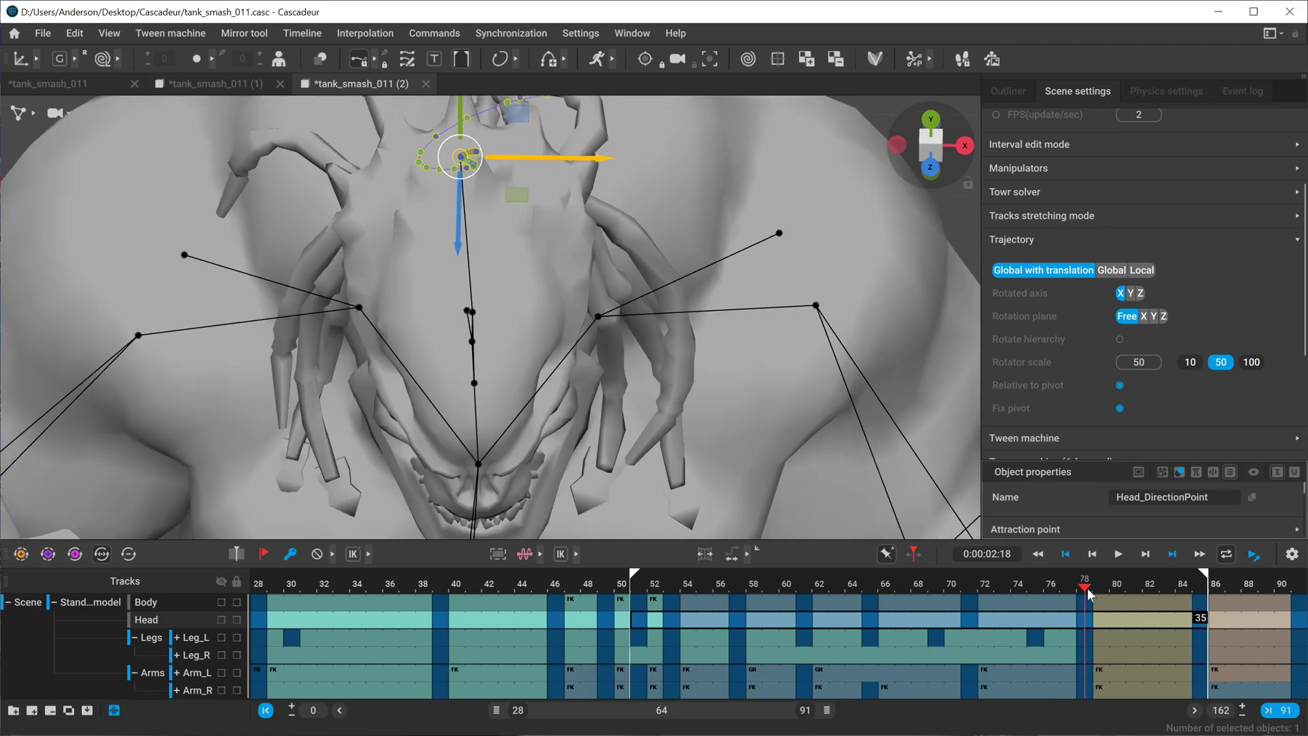
pyautogui.moveTo(1088, 595); pyautogui.dragTo(974, 596)
pyautogui.press('f')
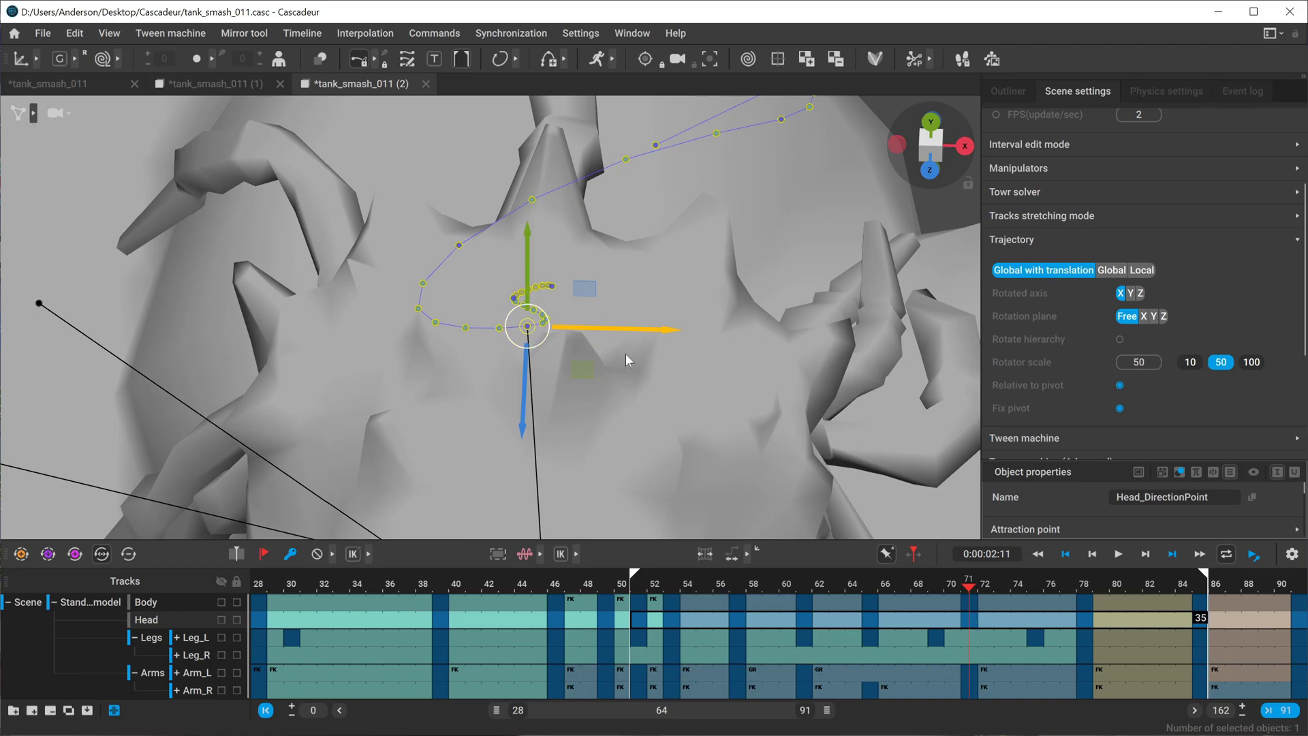
pyautogui.scroll(-5, 650, 333)
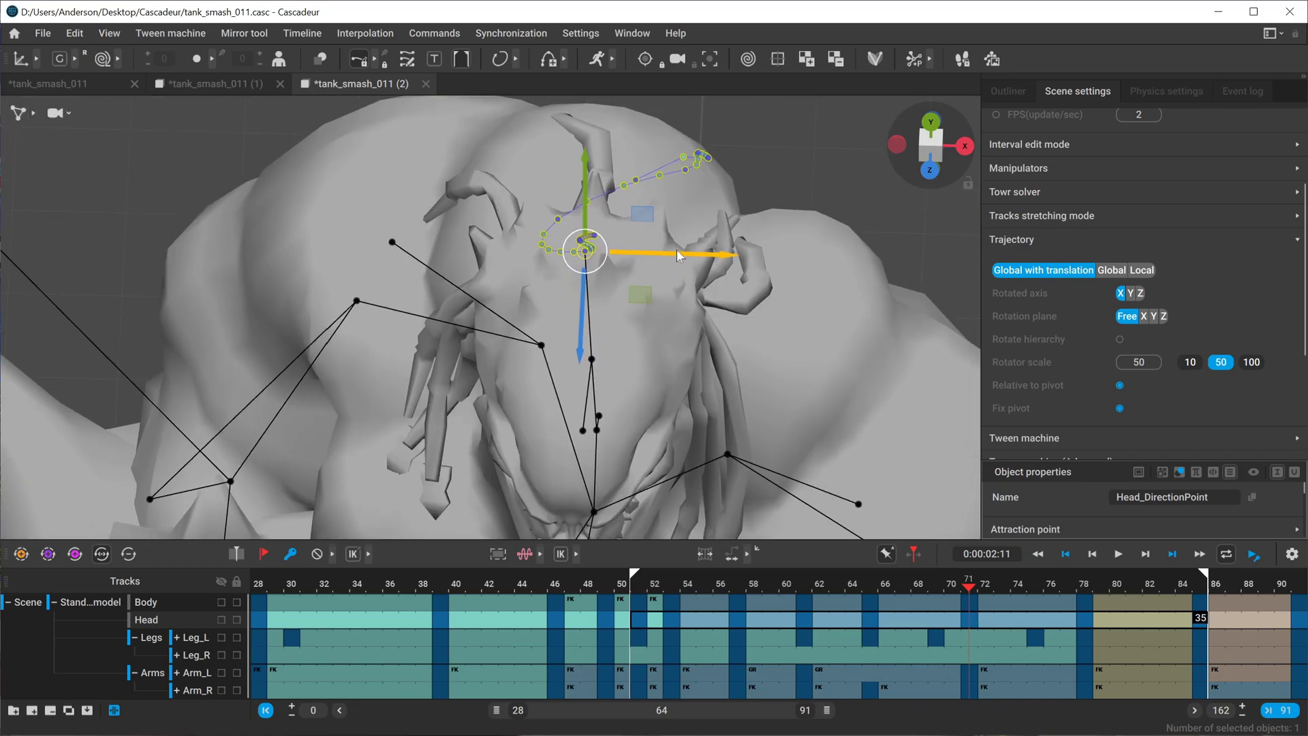
pyautogui.moveTo(677, 249); pyautogui.dragTo(647, 280)
pyautogui.scroll(-5, 395, 299)
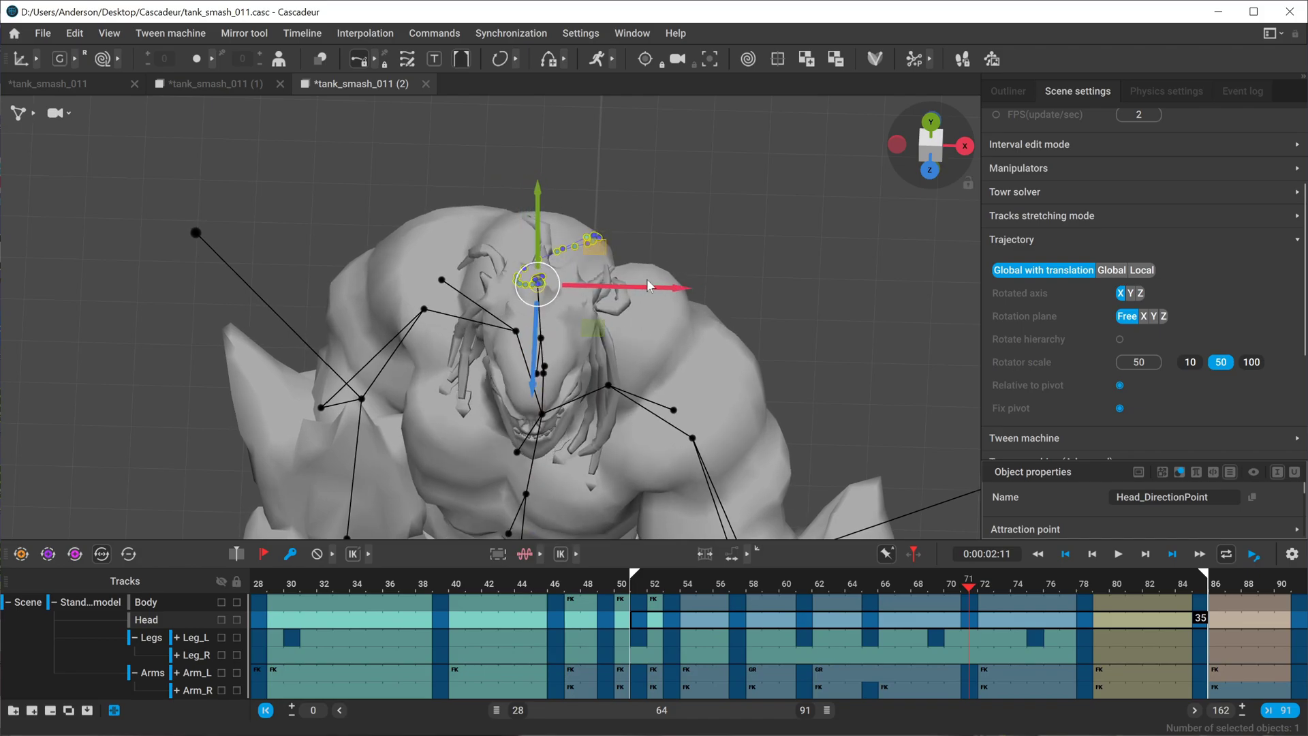
pyautogui.scroll(6, 705, 413)
pyautogui.keyDown('alt'); pyautogui.moveTo(652, 361); pyautogui.dragTo(628, 341); pyautogui.keyUp('alt')
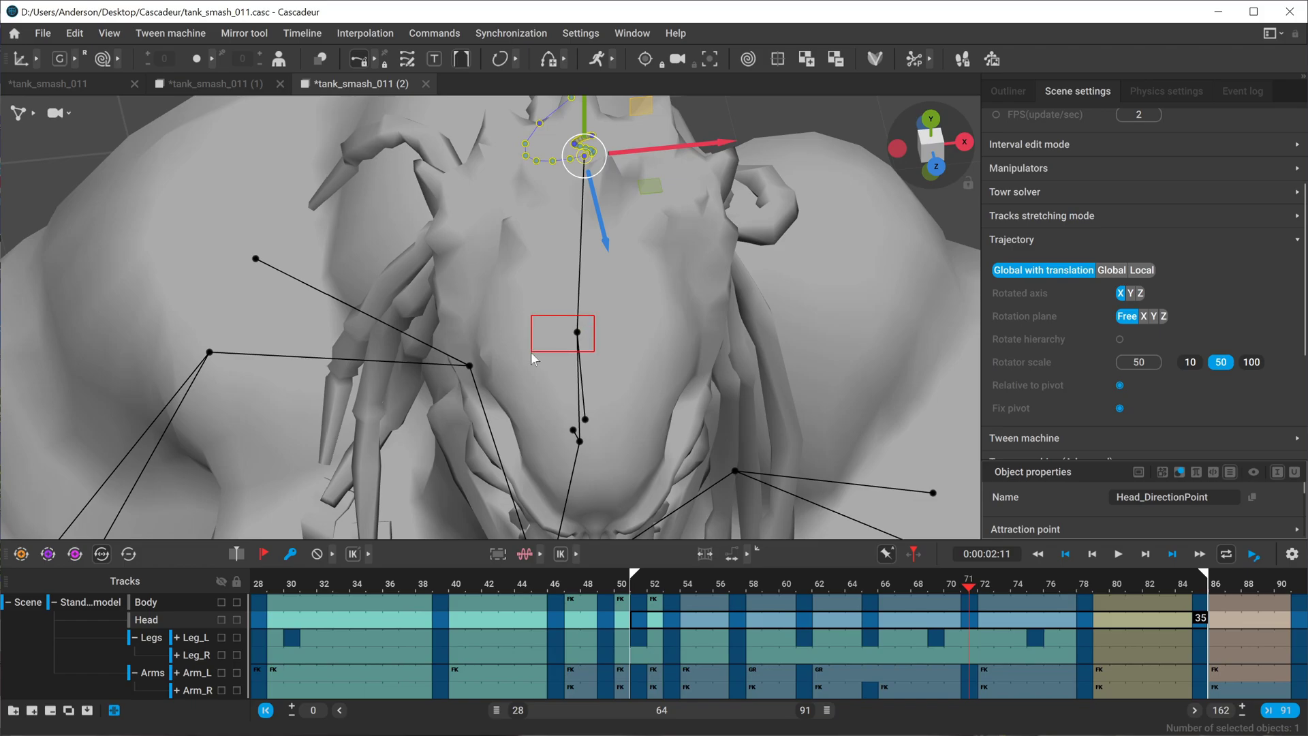
# Check the head's main point, reselect the head direction point and shift it along the X axis at frame 71
pyautogui.moveTo(530, 352); pyautogui.dragTo(531, 351)
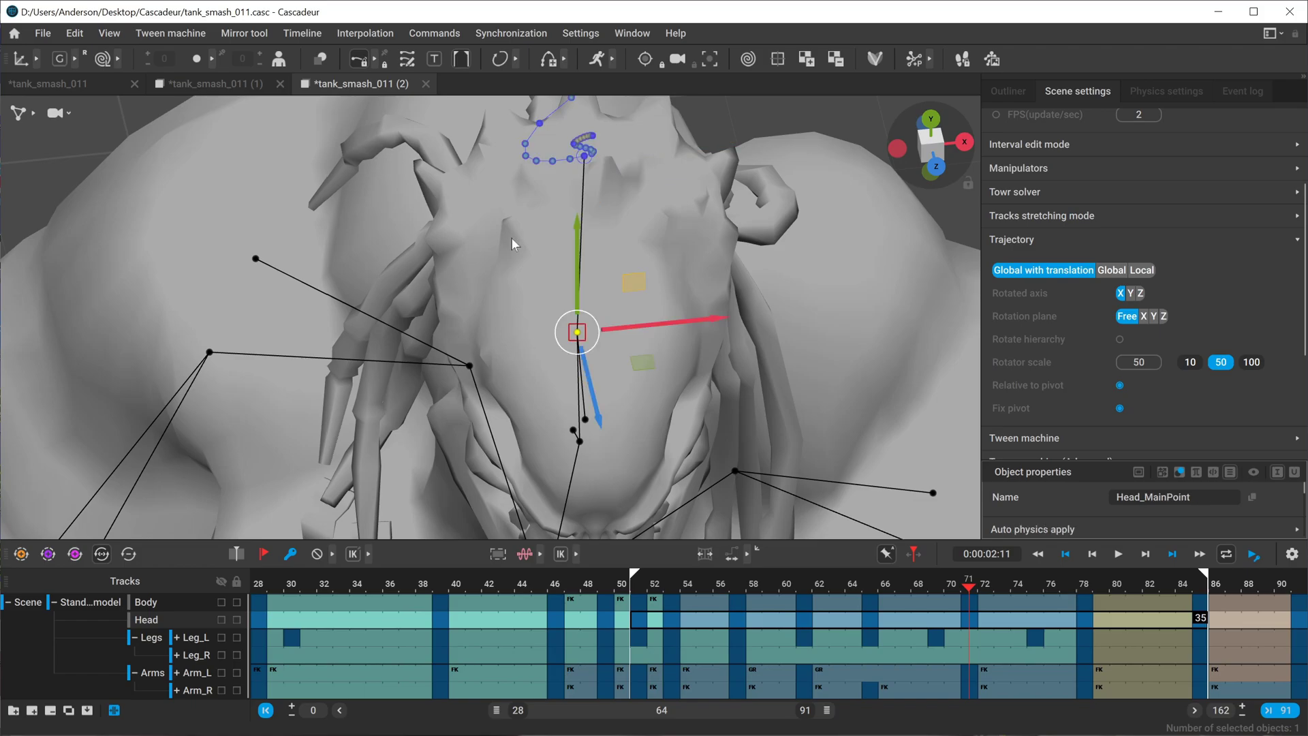
pyautogui.keyDown('alt'); pyautogui.moveTo(511, 237); pyautogui.dragTo(628, 370); pyautogui.keyUp('alt')
pyautogui.click(673, 202)
pyautogui.click(582, 185)
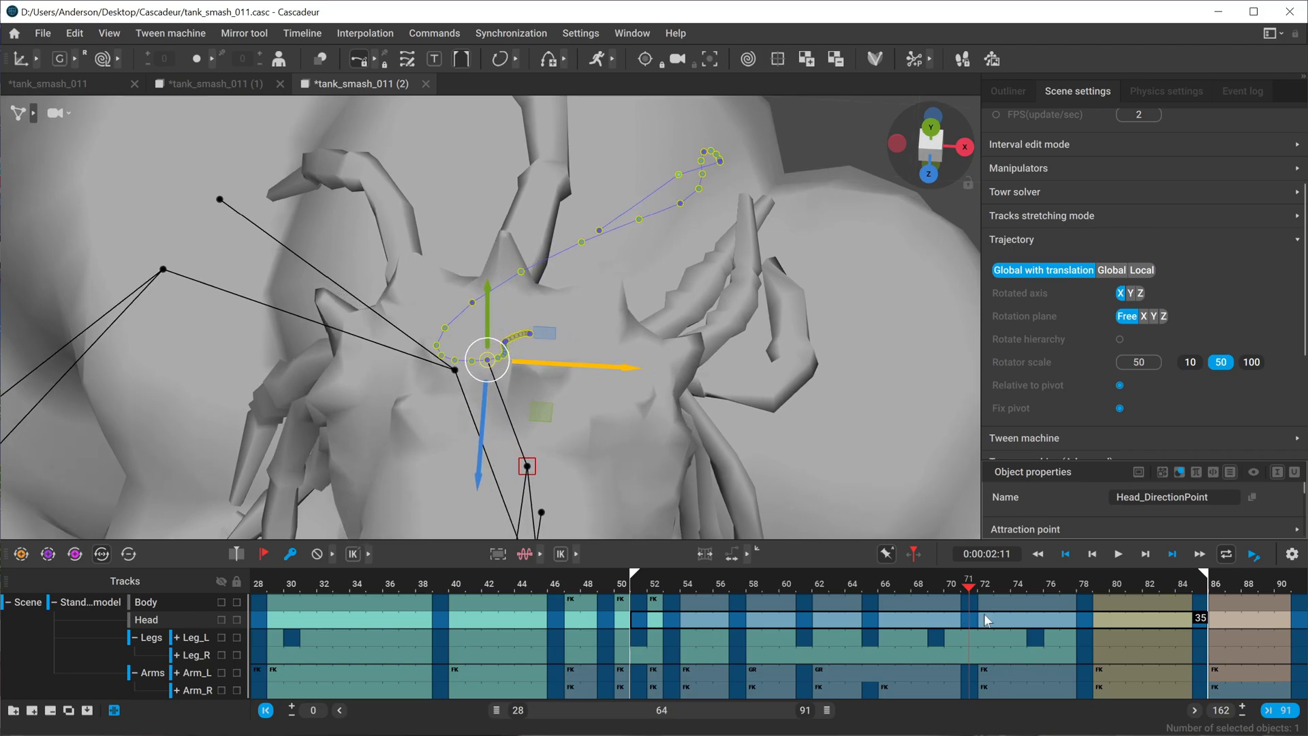
# At frame 78, move the head direction point slightly along the X and Z axes and scrub the frames to check its trajectory
pyautogui.click(1089, 586)
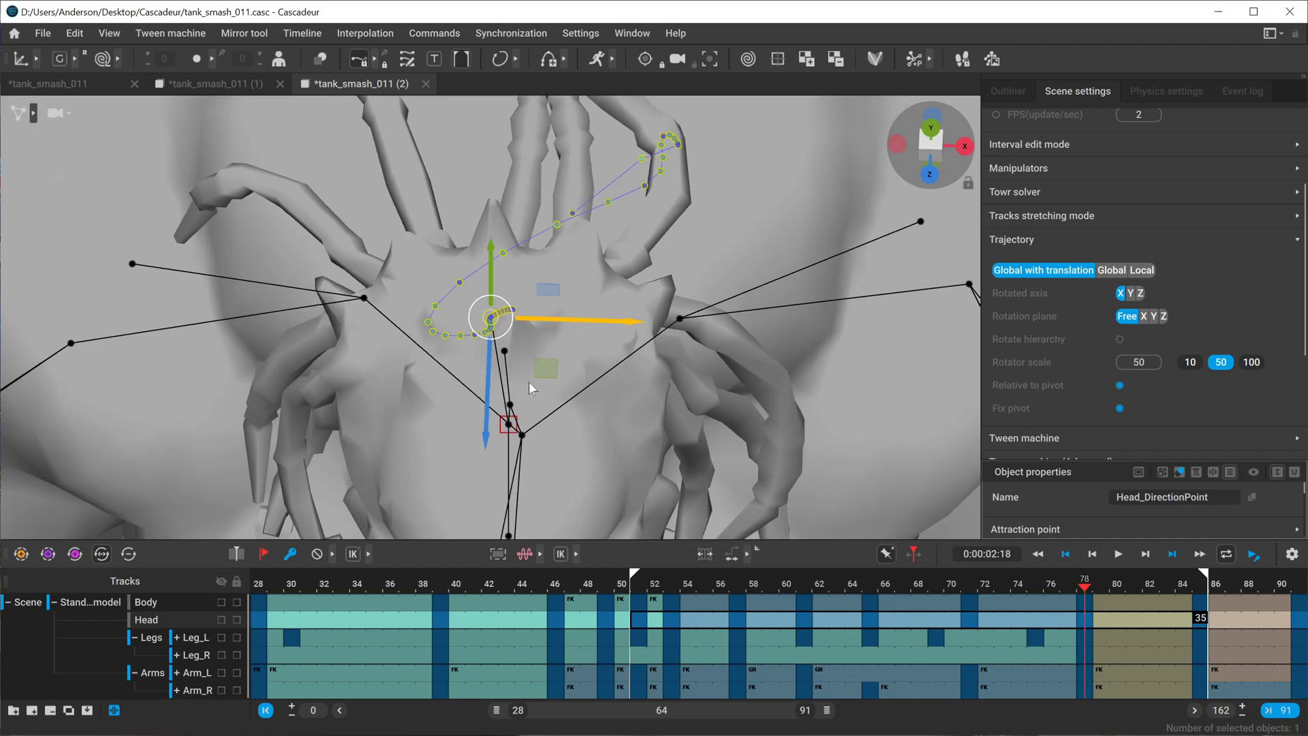
pyautogui.moveTo(608, 327); pyautogui.dragTo(619, 321)
pyautogui.moveTo(501, 394); pyautogui.dragTo(501, 397)
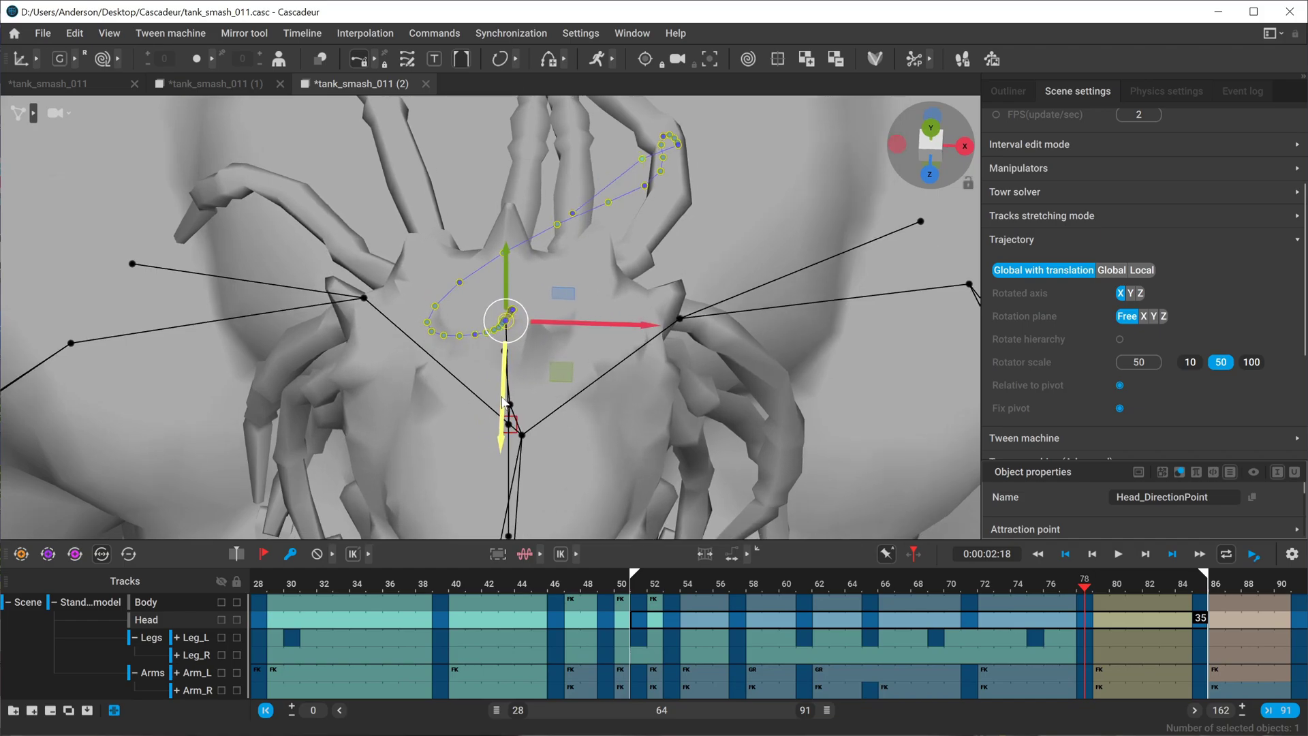
pyautogui.moveTo(876, 585); pyautogui.dragTo(1067, 584)
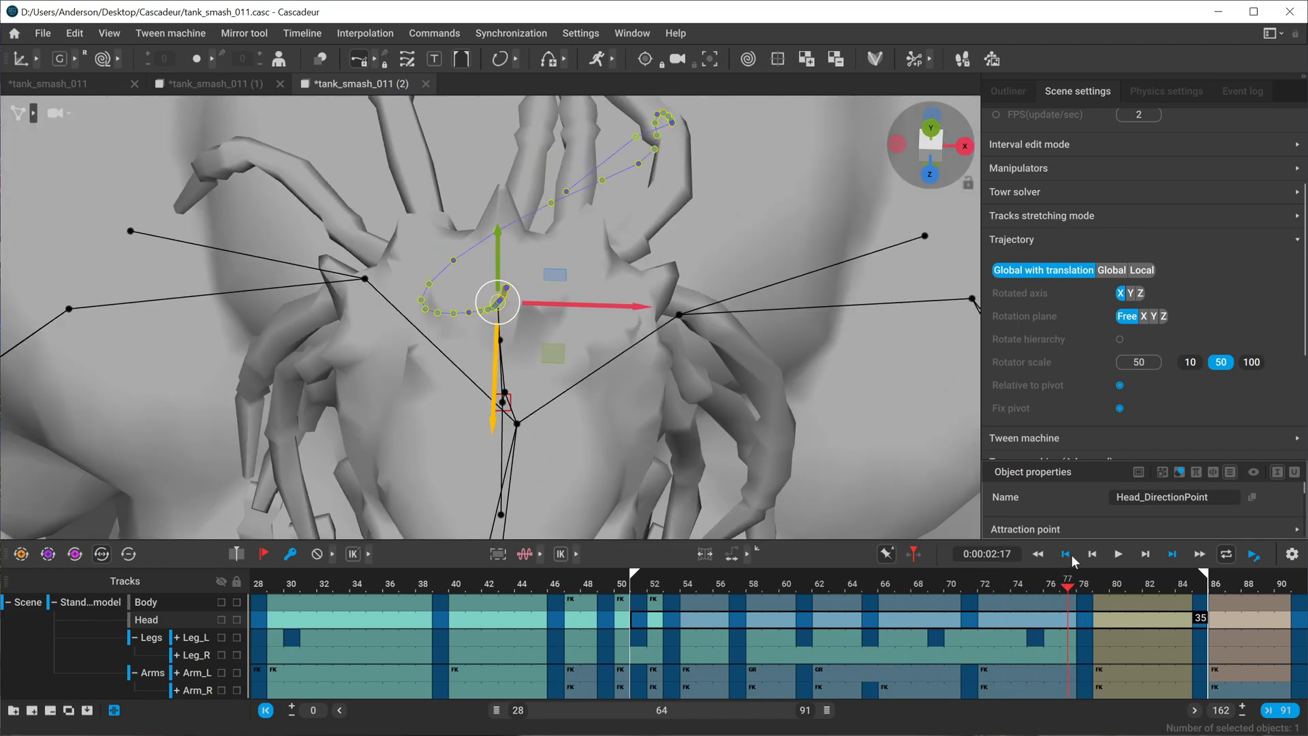
pyautogui.scroll(3, 450, 336)
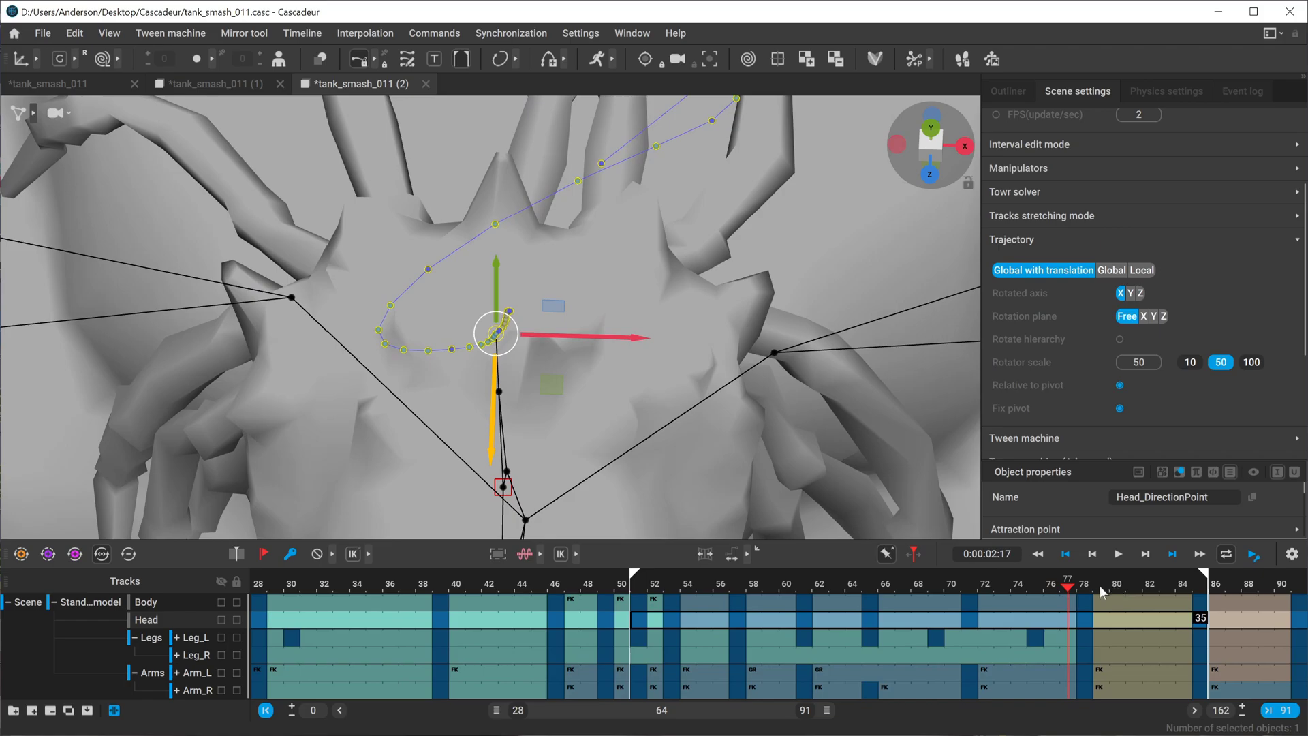
pyautogui.scroll(-2, 498, 361)
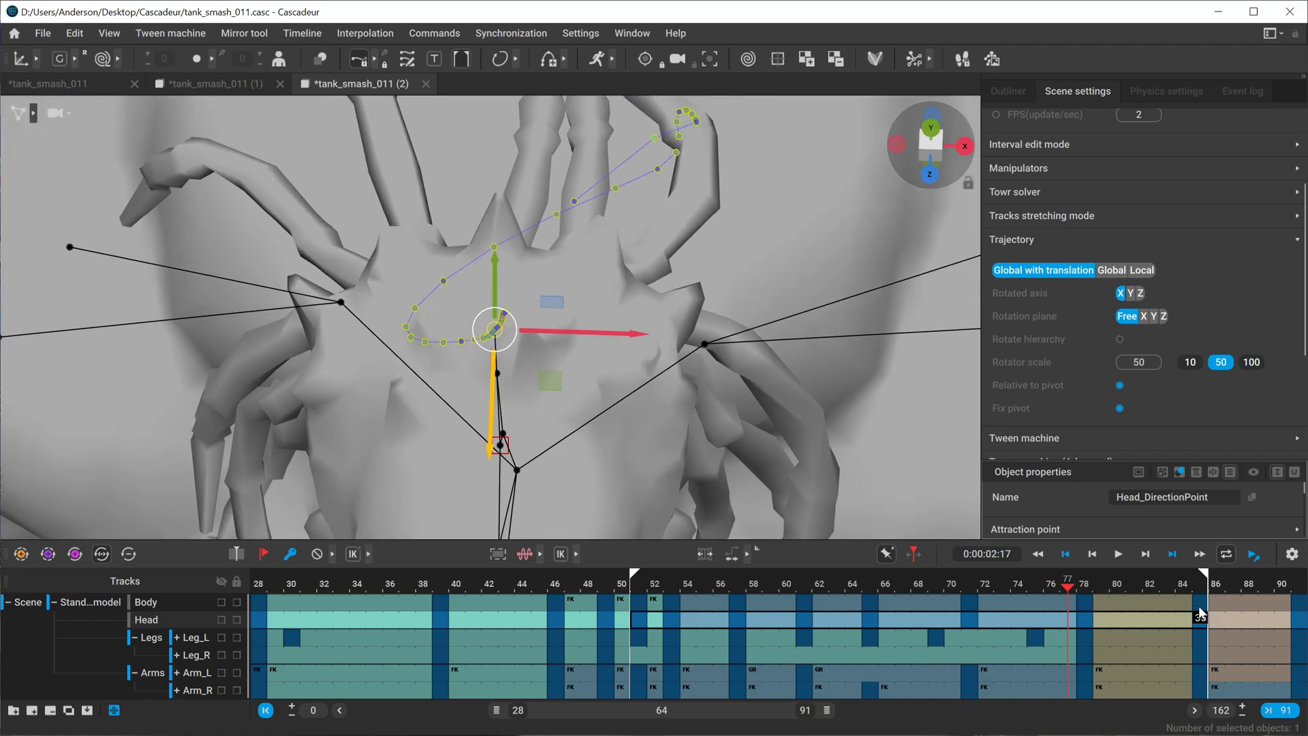
# Expand the interpolation types and inspect the Head track's keys at frames 78 and 85
pyautogui.click(540, 556)
pyautogui.click(1085, 619)
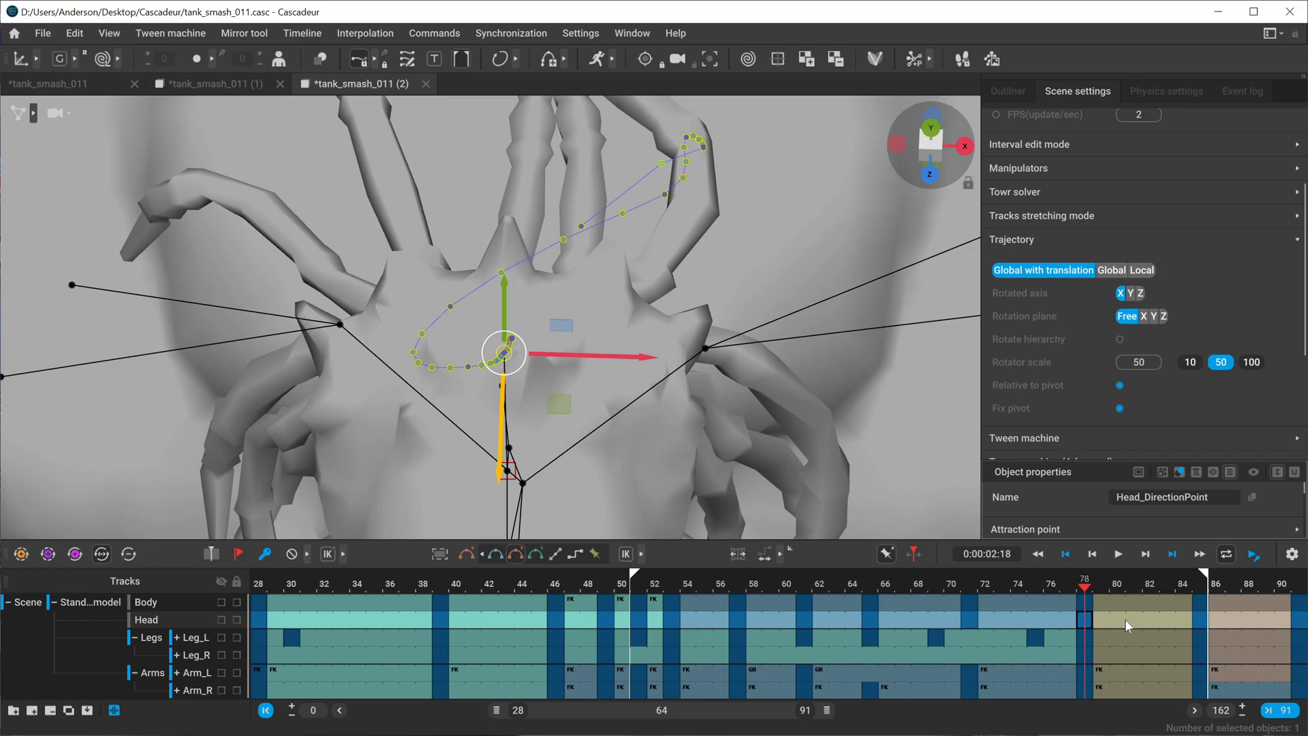
pyautogui.click(1199, 621)
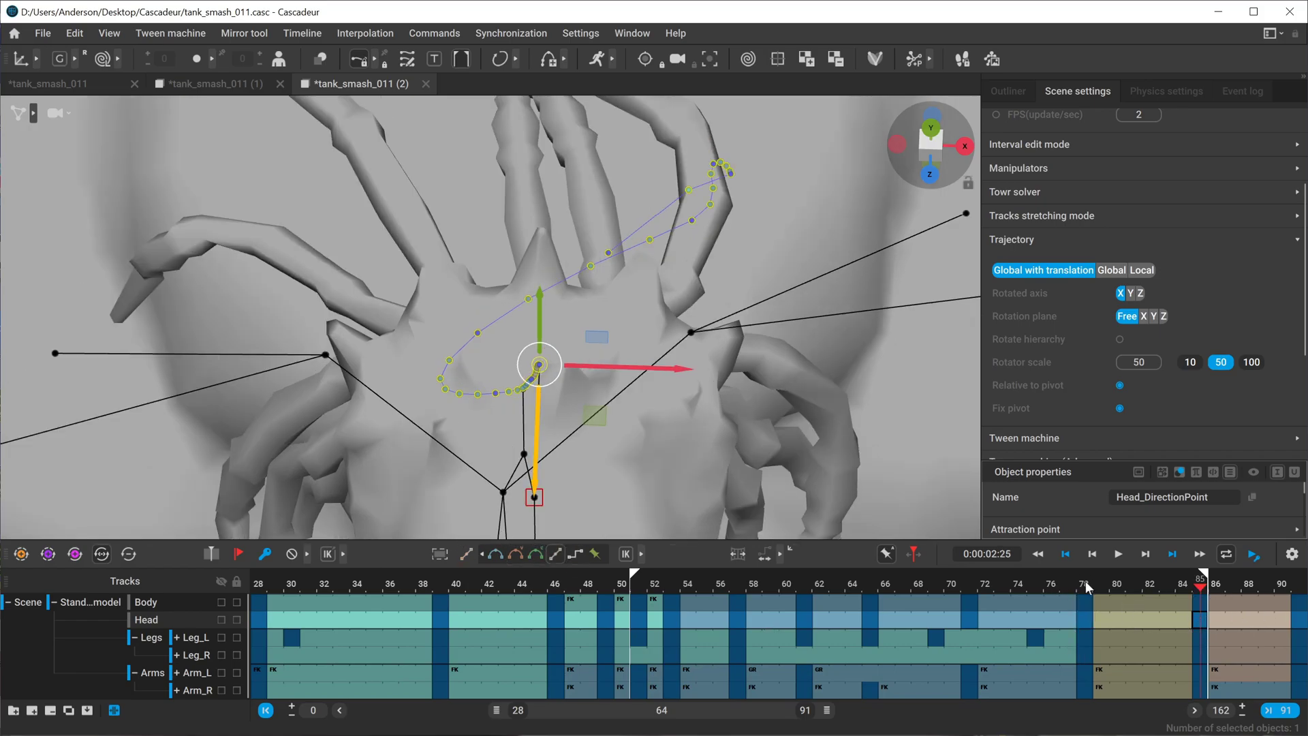
# Return to frame 71 and nudge the head direction point along the X axis to refine its arc
pyautogui.click(1087, 586)
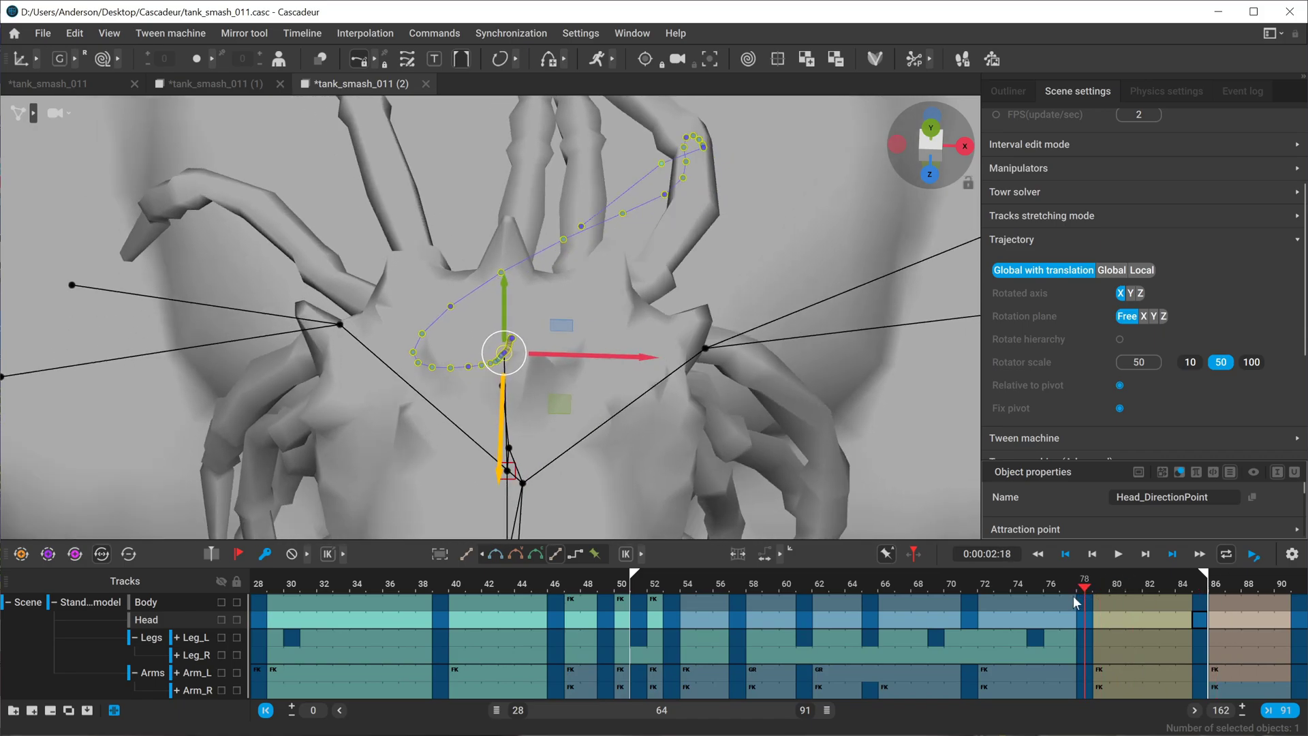
pyautogui.moveTo(1074, 597); pyautogui.dragTo(968, 607)
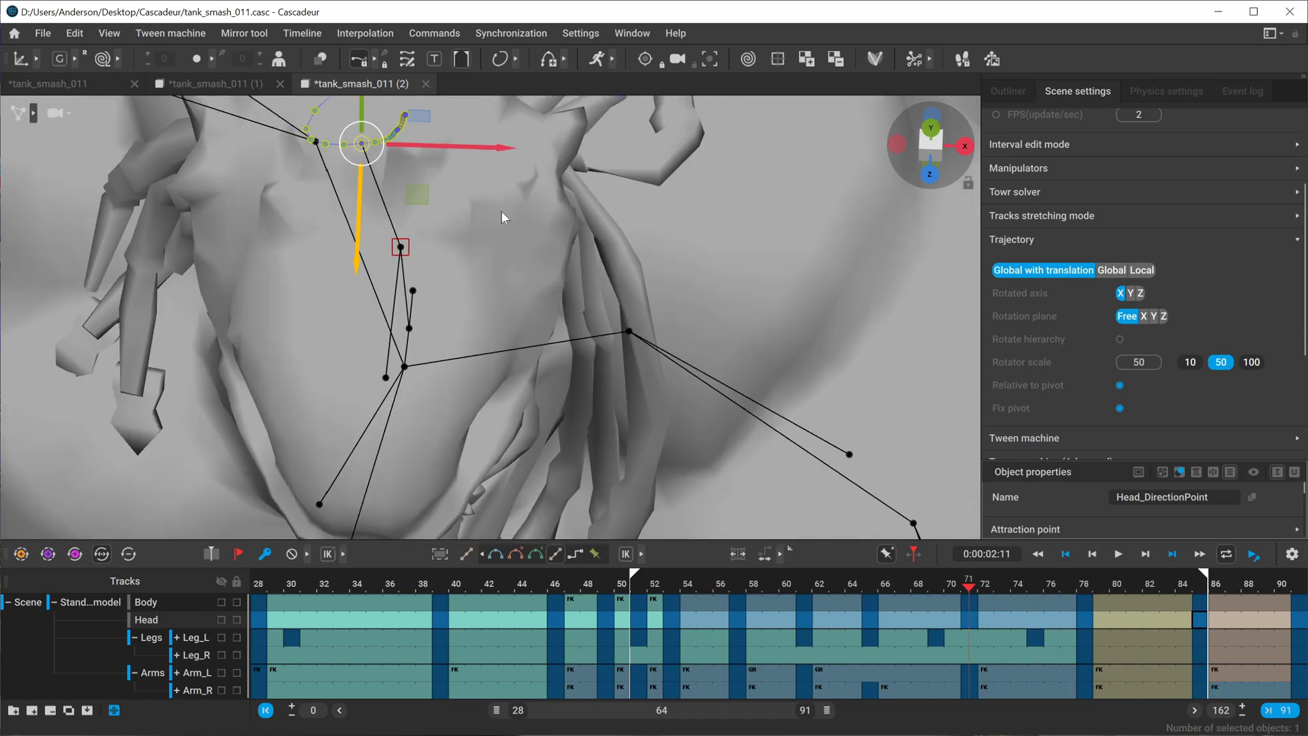
pyautogui.keyDown('alt'); pyautogui.moveTo(386, 245); pyautogui.dragTo(518, 329, button='middle'); pyautogui.keyUp('alt')
pyautogui.moveTo(519, 330)
pyautogui.keyDown('alt'); pyautogui.mouseDown()
pyautogui.moveTo(531, 351)
pyautogui.moveTo(499, 344)
pyautogui.moveTo(504, 333)
pyautogui.mouseUp(); pyautogui.keyUp('alt')
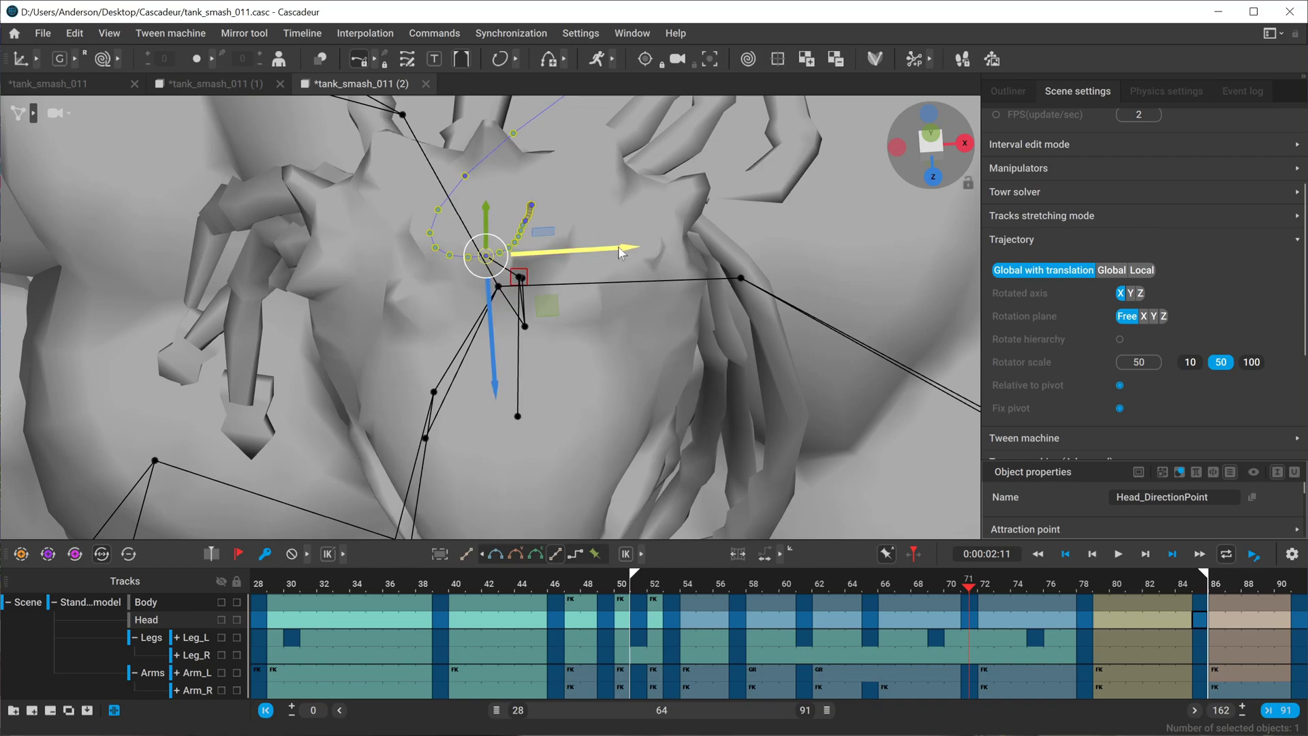
pyautogui.moveTo(620, 246); pyautogui.dragTo(668, 318, button='right')
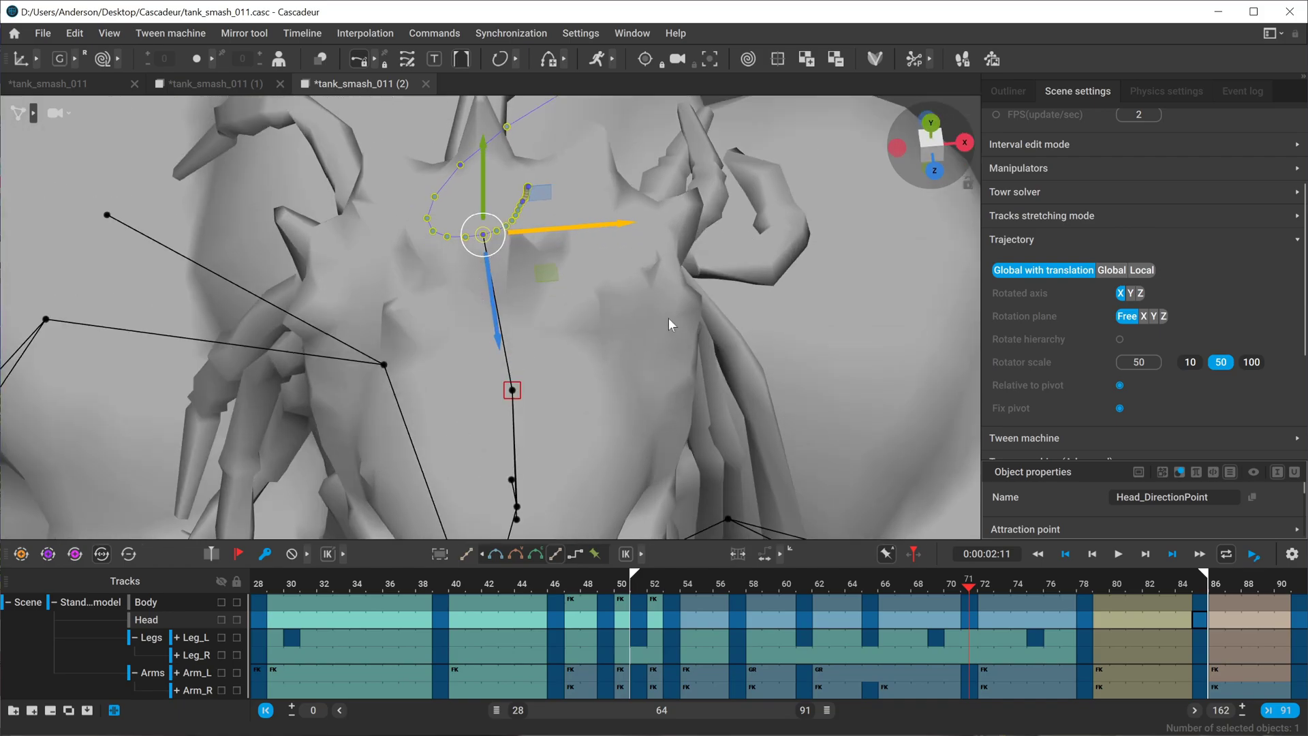
# Set the view to the front, deselect the head point and play the animation to review the head's motion
pyautogui.click(935, 171)
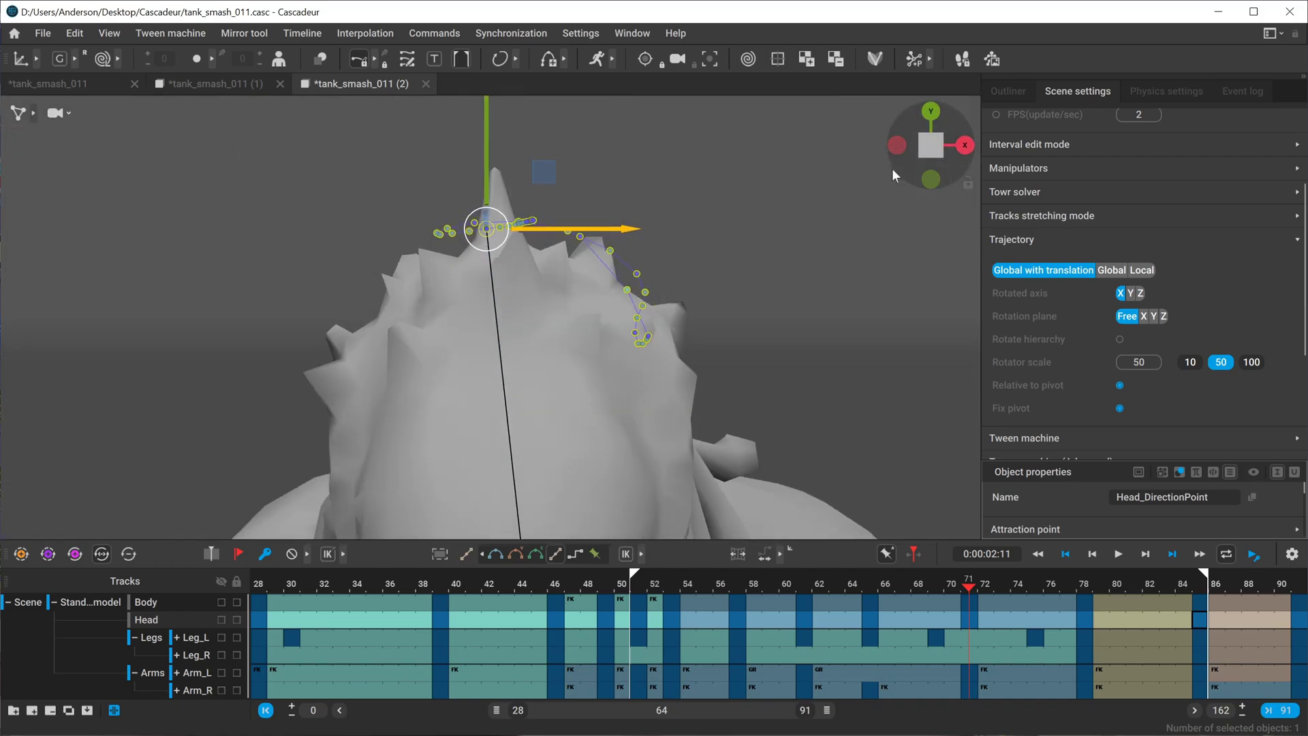
pyautogui.scroll(-3, 899, 163)
pyautogui.click(924, 145)
pyautogui.scroll(-3, 791, 268)
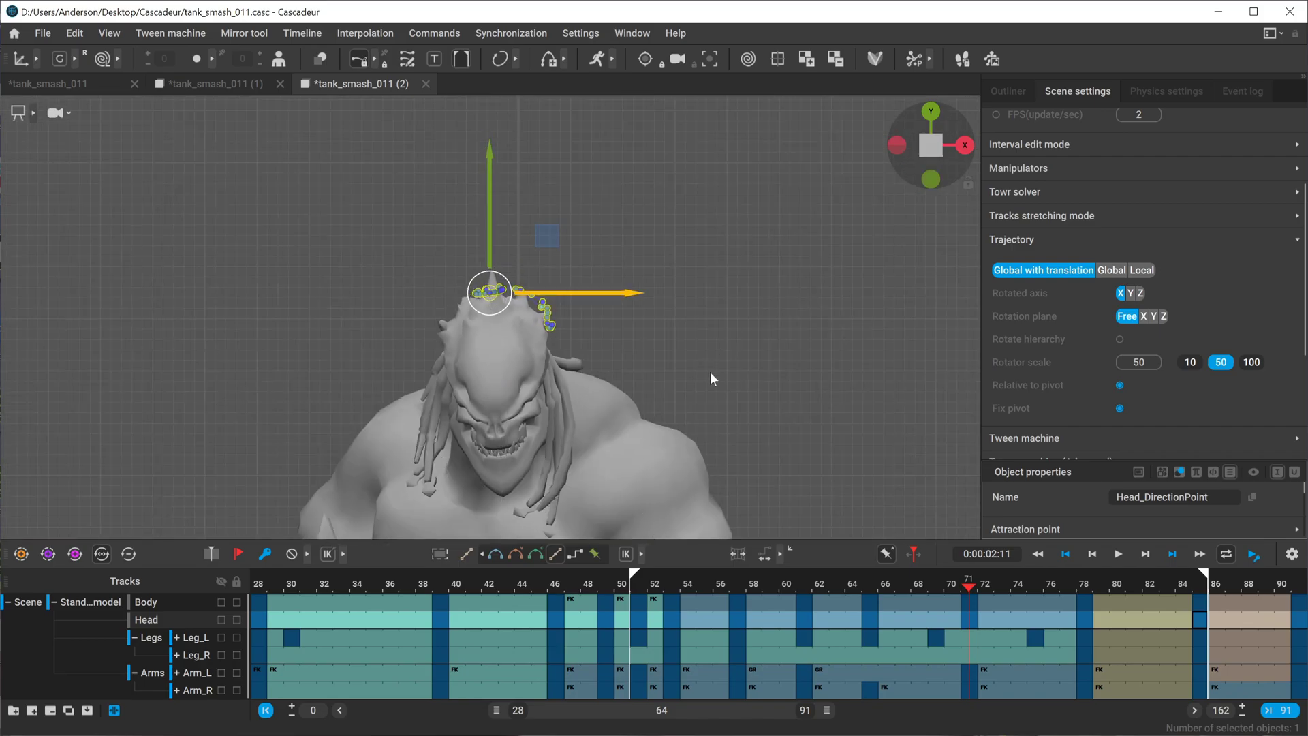
pyautogui.moveTo(710, 372); pyautogui.dragTo(710, 306, button='middle')
pyautogui.click(1118, 554)
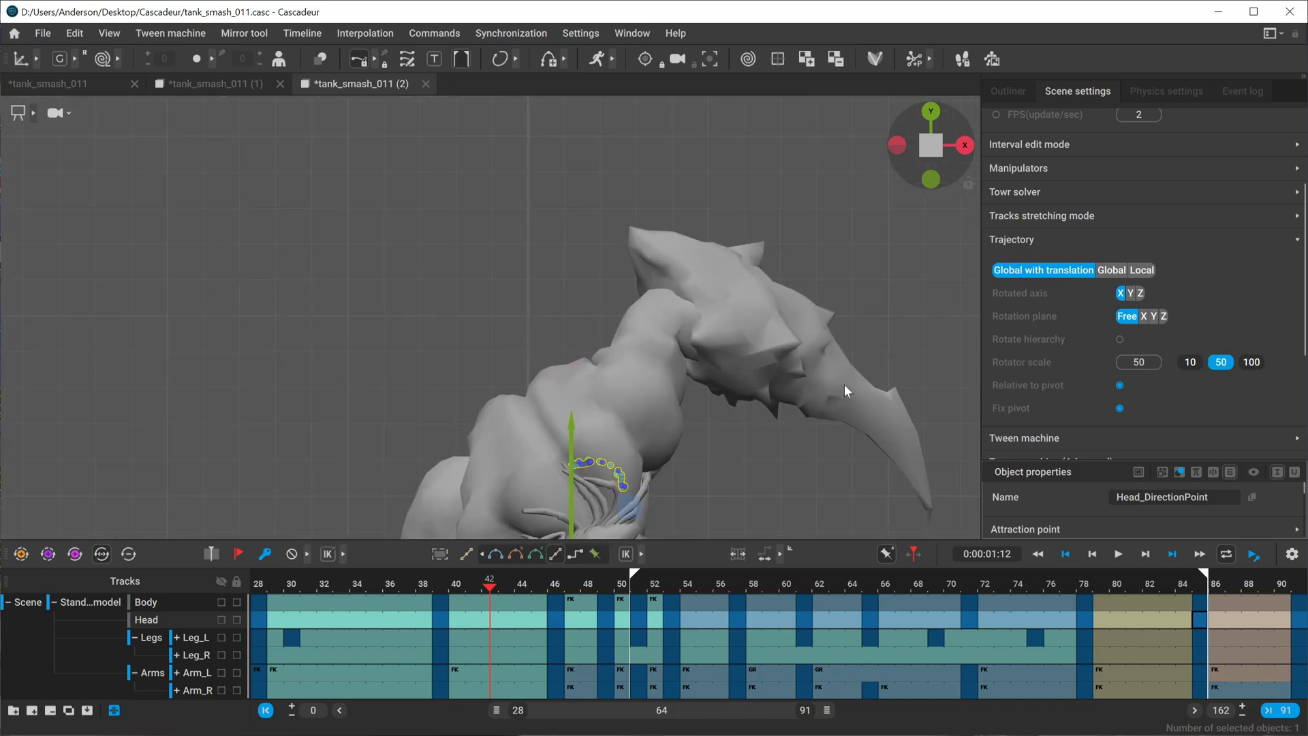
pyautogui.scroll(-2, 519, 244)
pyautogui.click(519, 243)
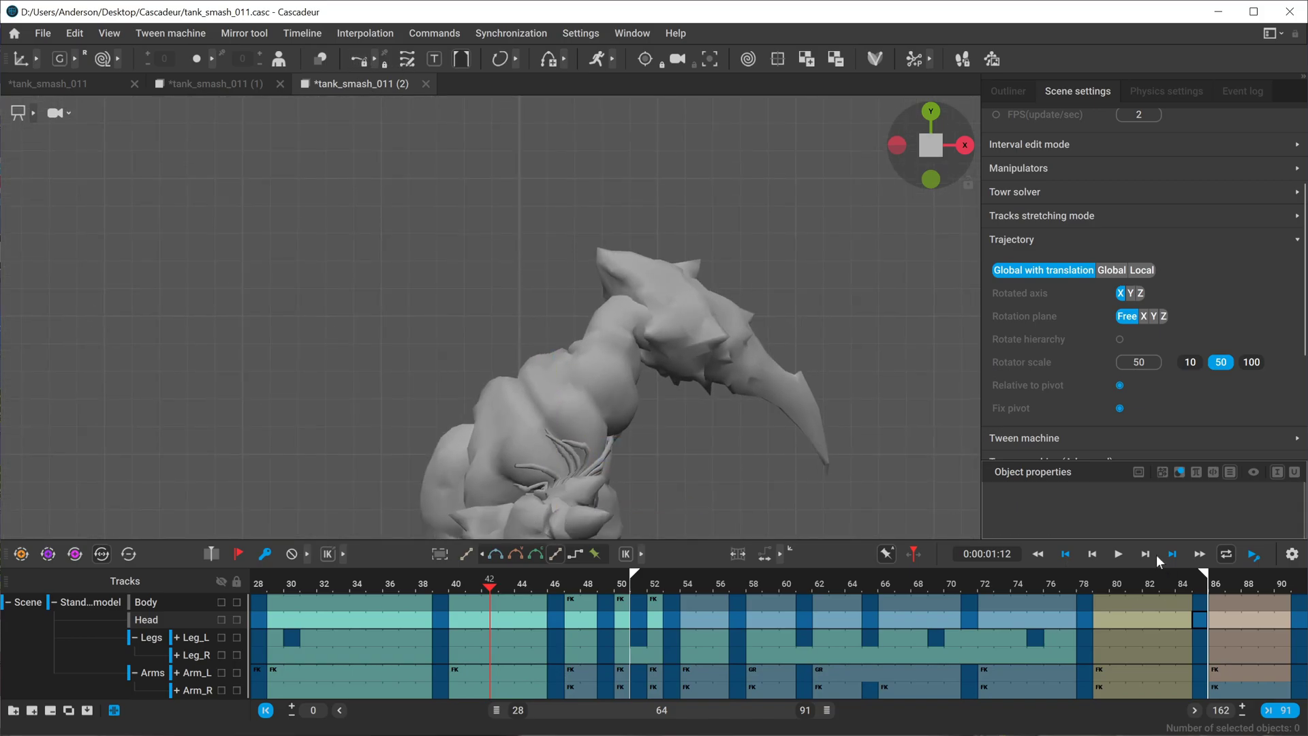
pyautogui.click(1118, 554)
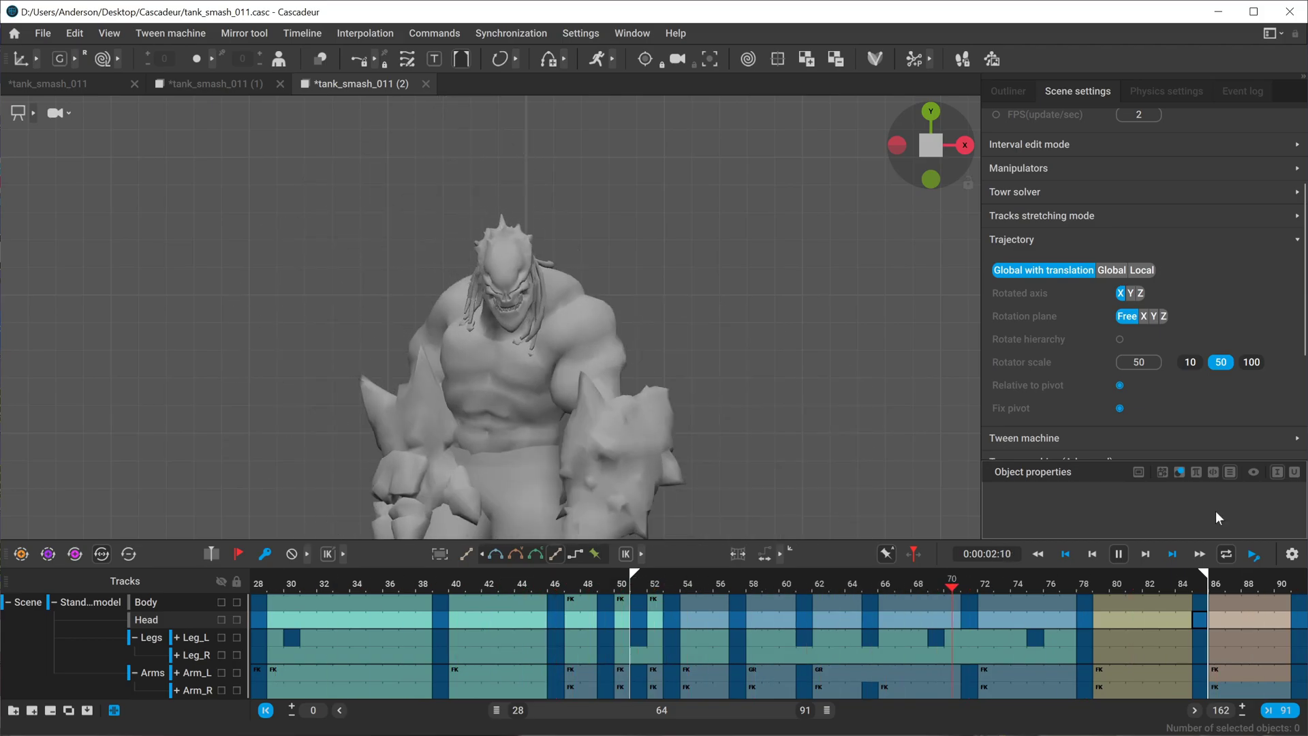
pyautogui.click(1116, 559)
# Select the head's additional point at frame 85, place its pivot on the head's main point and show its trajectory with the pivot fixed
pyautogui.press('2')
pyautogui.keyDown('alt'); pyautogui.moveTo(432, 322); pyautogui.dragTo(553, 374, button='right'); pyautogui.keyUp('alt')
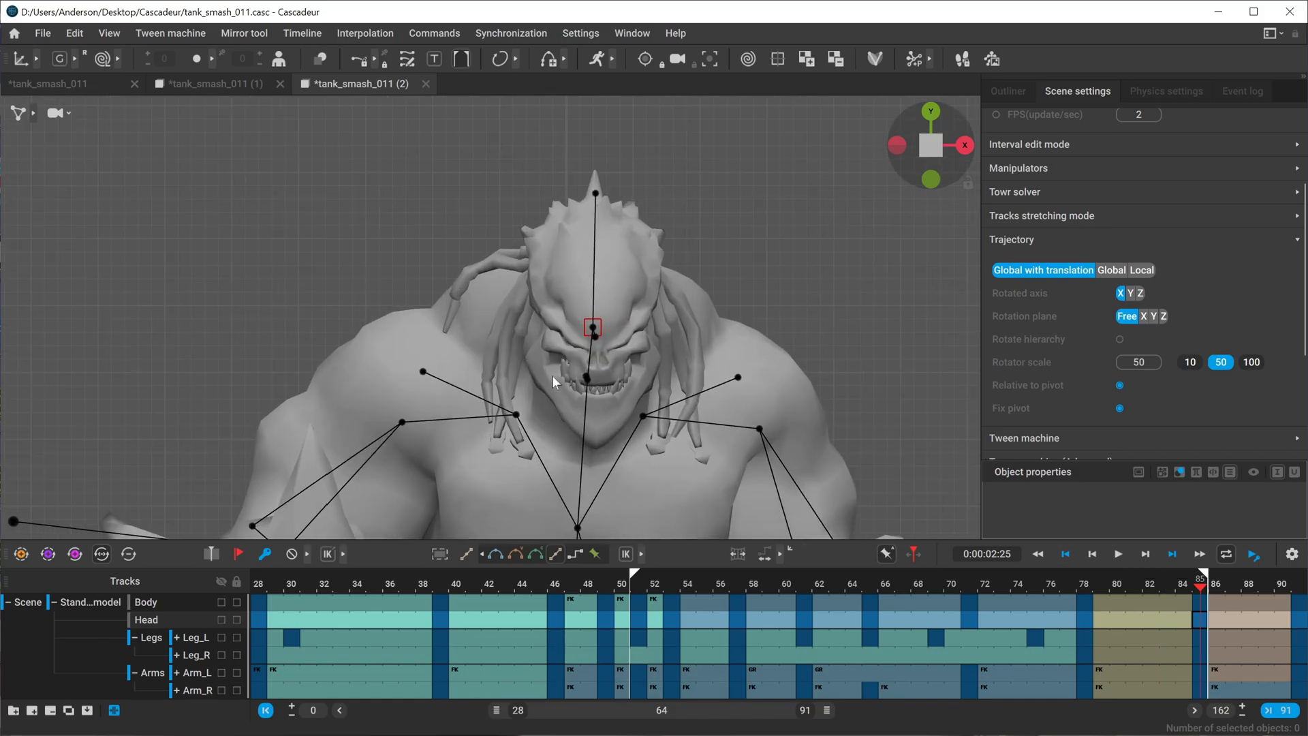
pyautogui.keyDown('alt'); pyautogui.moveTo(553, 375); pyautogui.dragTo(602, 382); pyautogui.keyUp('alt')
pyautogui.scroll(4, 603, 383)
pyautogui.click(574, 395)
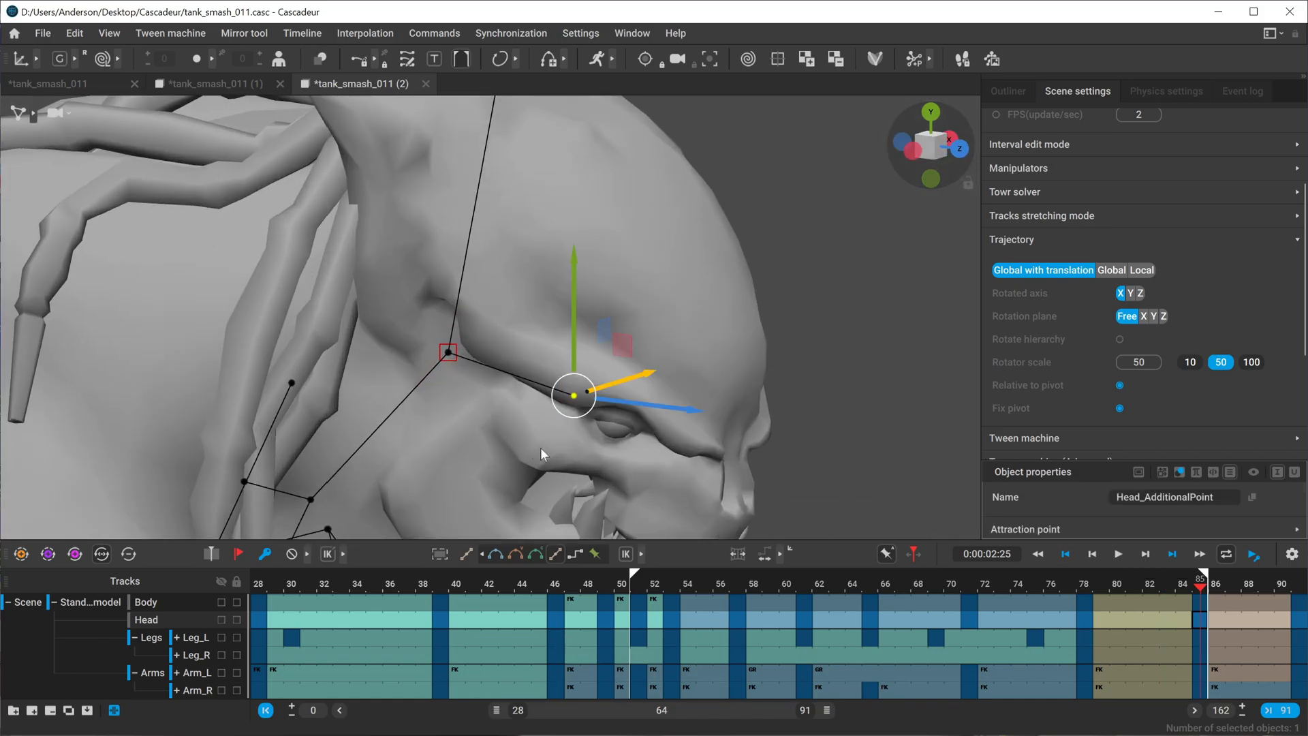
pyautogui.click(447, 353)
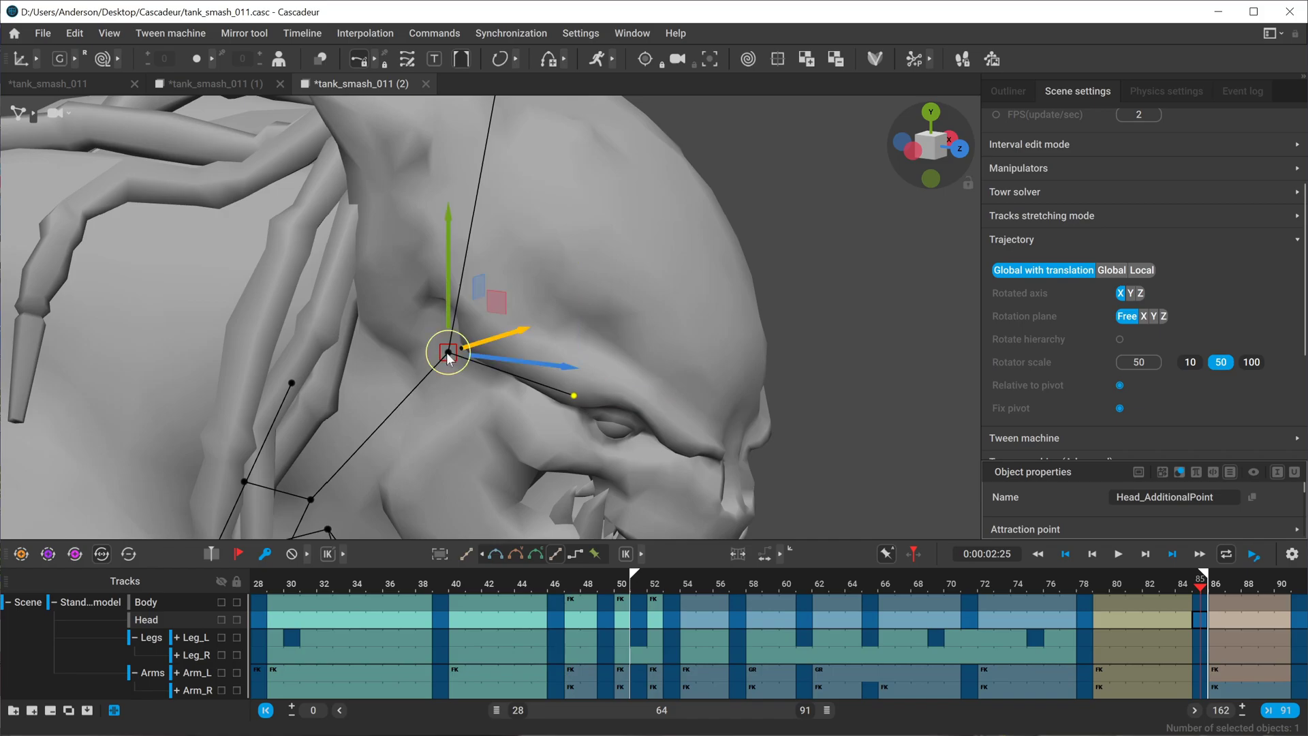
pyautogui.click(385, 64)
pyautogui.click(382, 64)
# Examine the head additional point's trajectory from the side and front while scrubbing through frames 62 to 68
pyautogui.keyDown('alt'); pyautogui.moveTo(752, 392); pyautogui.dragTo(649, 391); pyautogui.keyUp('alt')
pyautogui.moveTo(648, 389); pyautogui.dragTo(554, 88, button='right')
pyautogui.moveTo(858, 145); pyautogui.dragTo(697, 526, button='right')
pyautogui.moveTo(695, 585); pyautogui.dragTo(819, 572)
pyautogui.scroll(-4, 382, 308)
pyautogui.moveTo(378, 313); pyautogui.dragTo(468, 349, button='middle')
pyautogui.scroll(3, 469, 349)
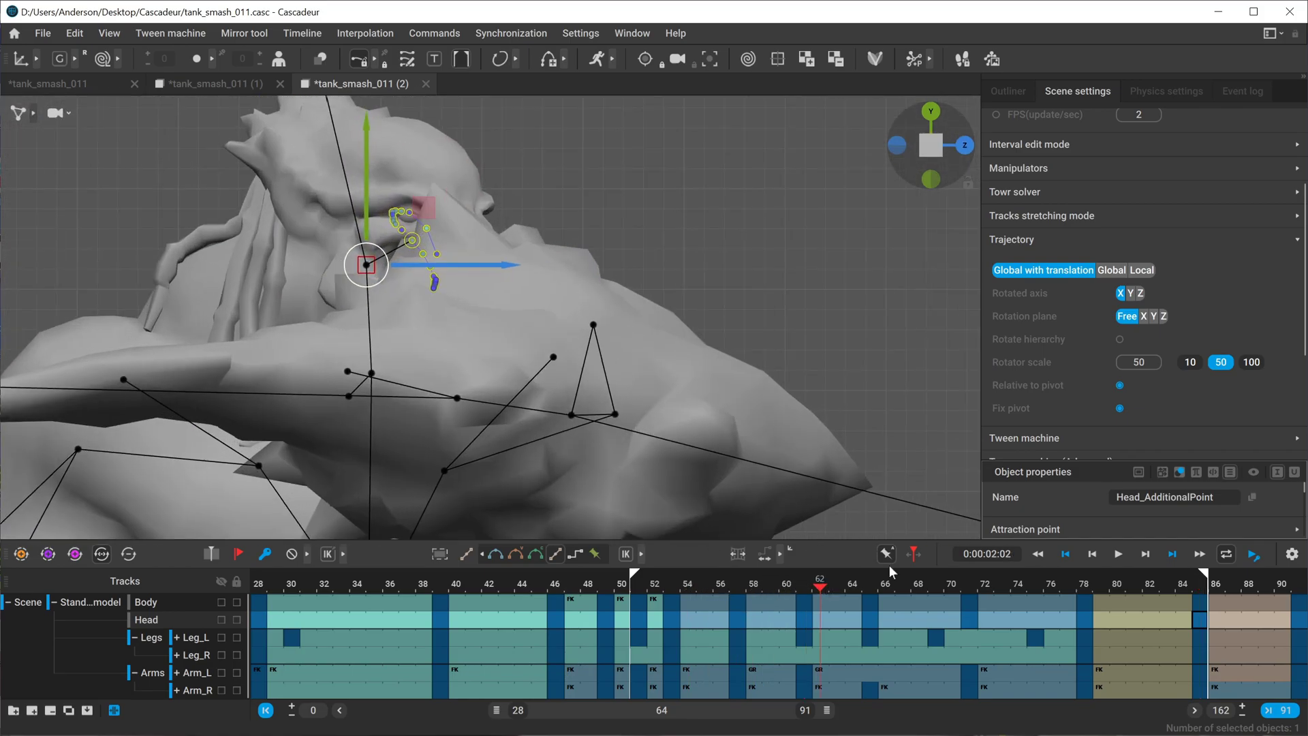
pyautogui.moveTo(824, 578); pyautogui.dragTo(919, 588)
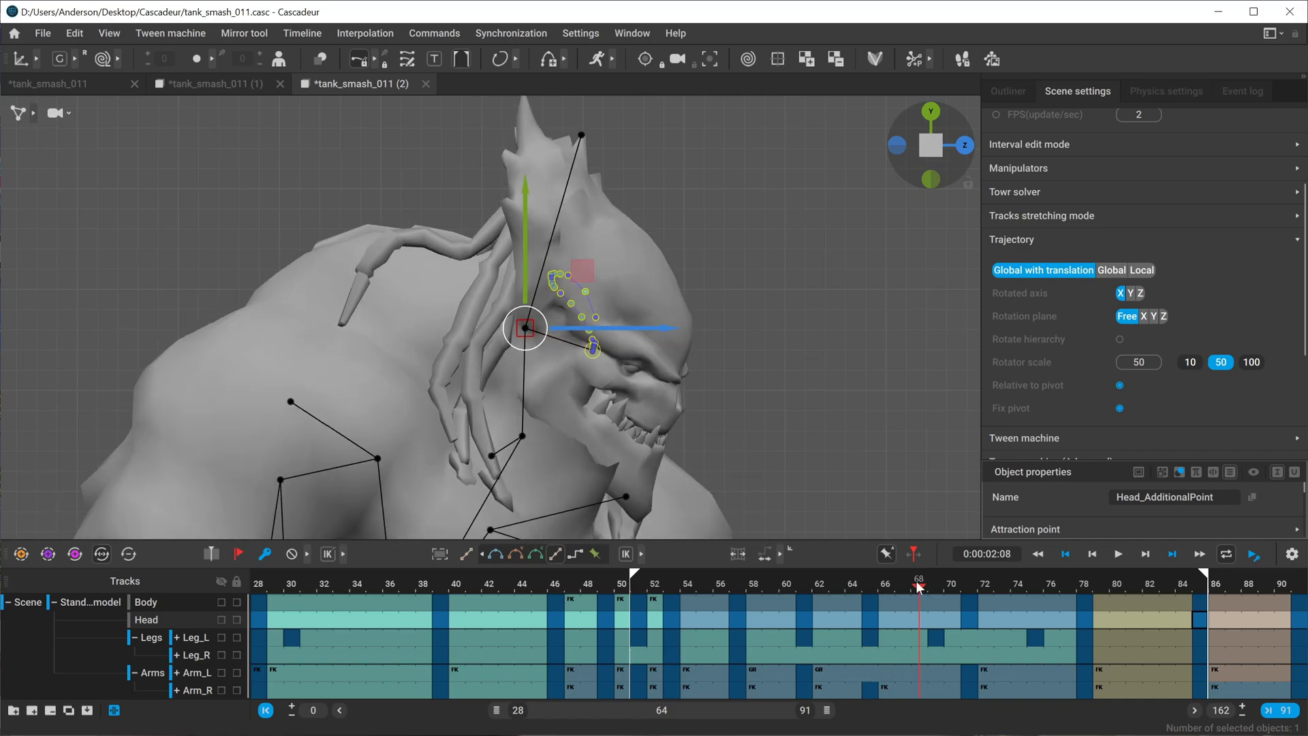
pyautogui.click(970, 149)
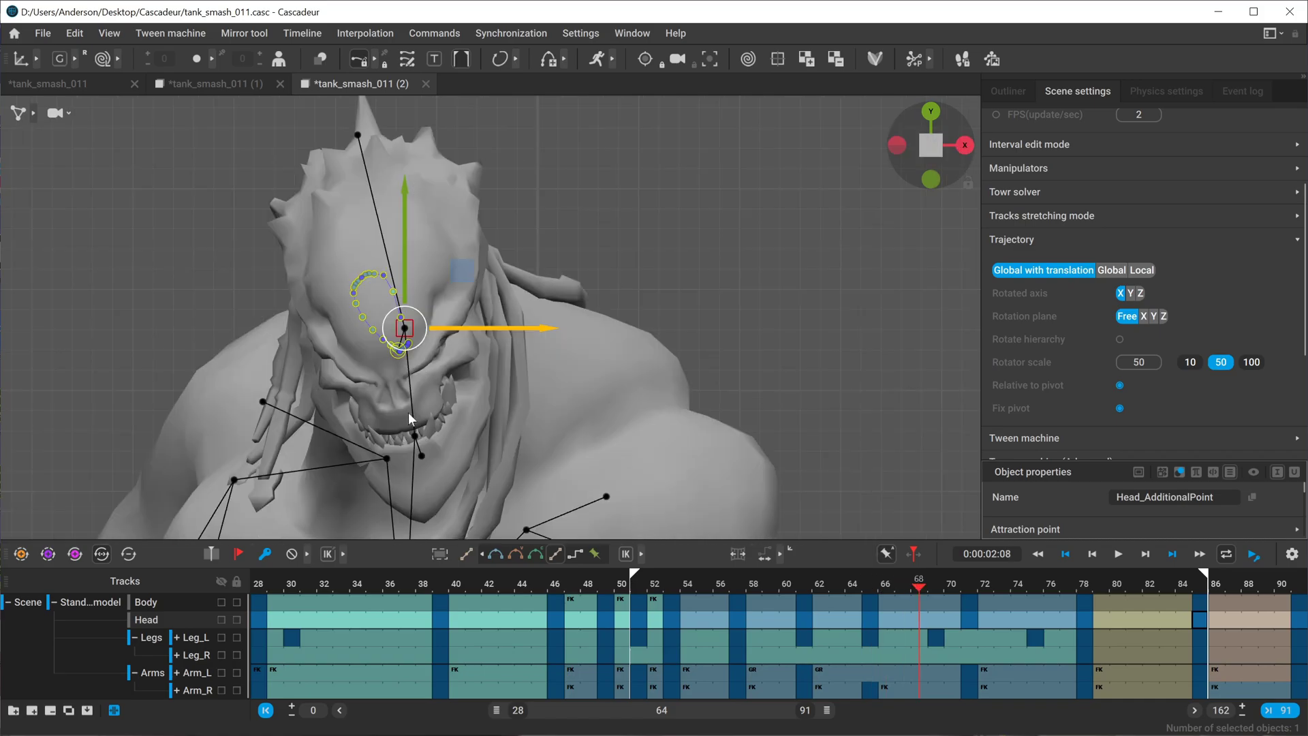
pyautogui.scroll(5, 407, 413)
pyautogui.moveTo(335, 451); pyautogui.dragTo(572, 436, button='middle')
pyautogui.scroll(2, 605, 458)
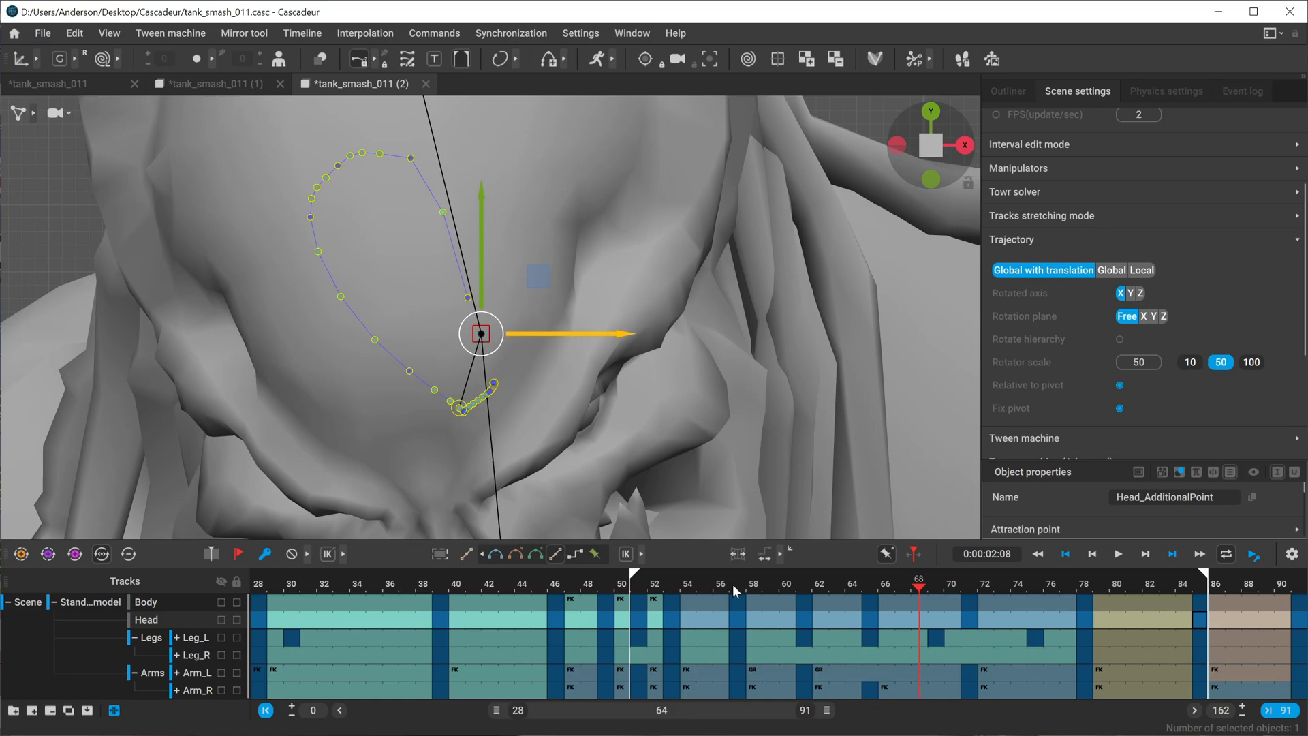
# At frame 71, raise the head's additional point slightly along the Y axis
pyautogui.click(970, 585)
pyautogui.moveTo(694, 407); pyautogui.dragTo(453, 354, button='middle')
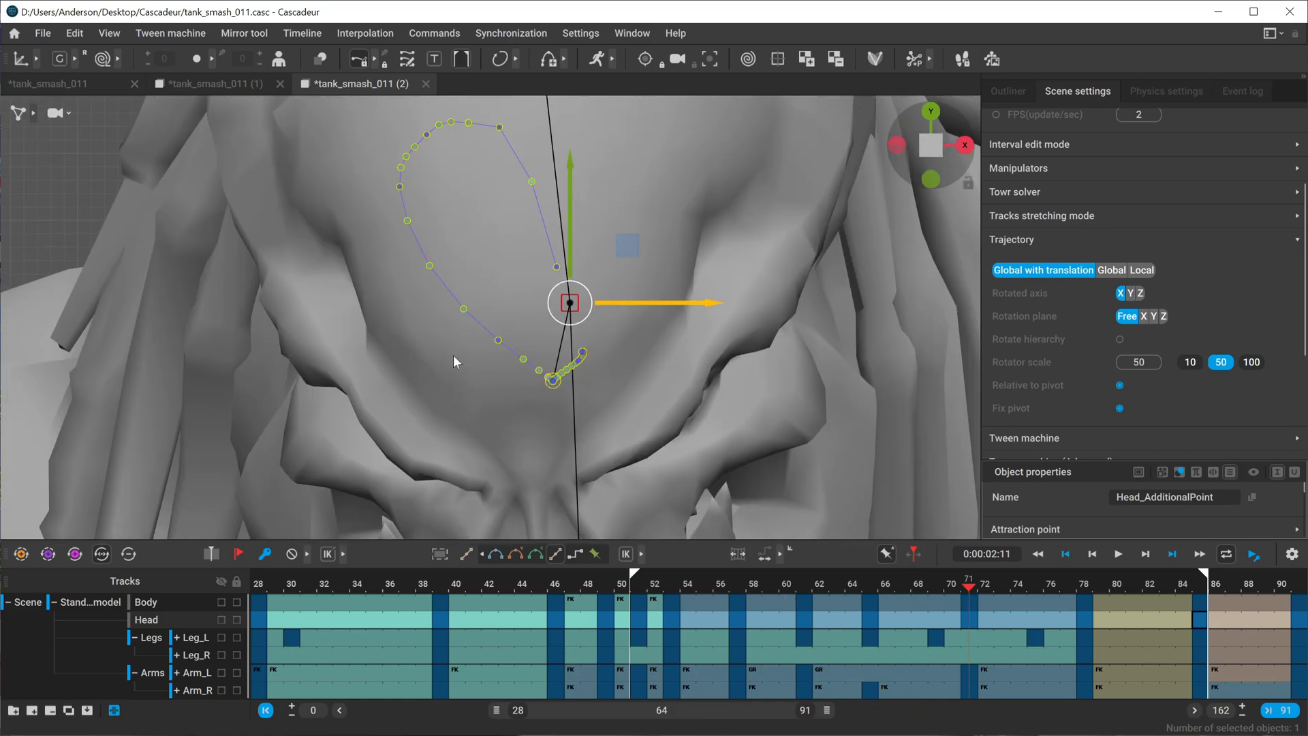
pyautogui.click(552, 380)
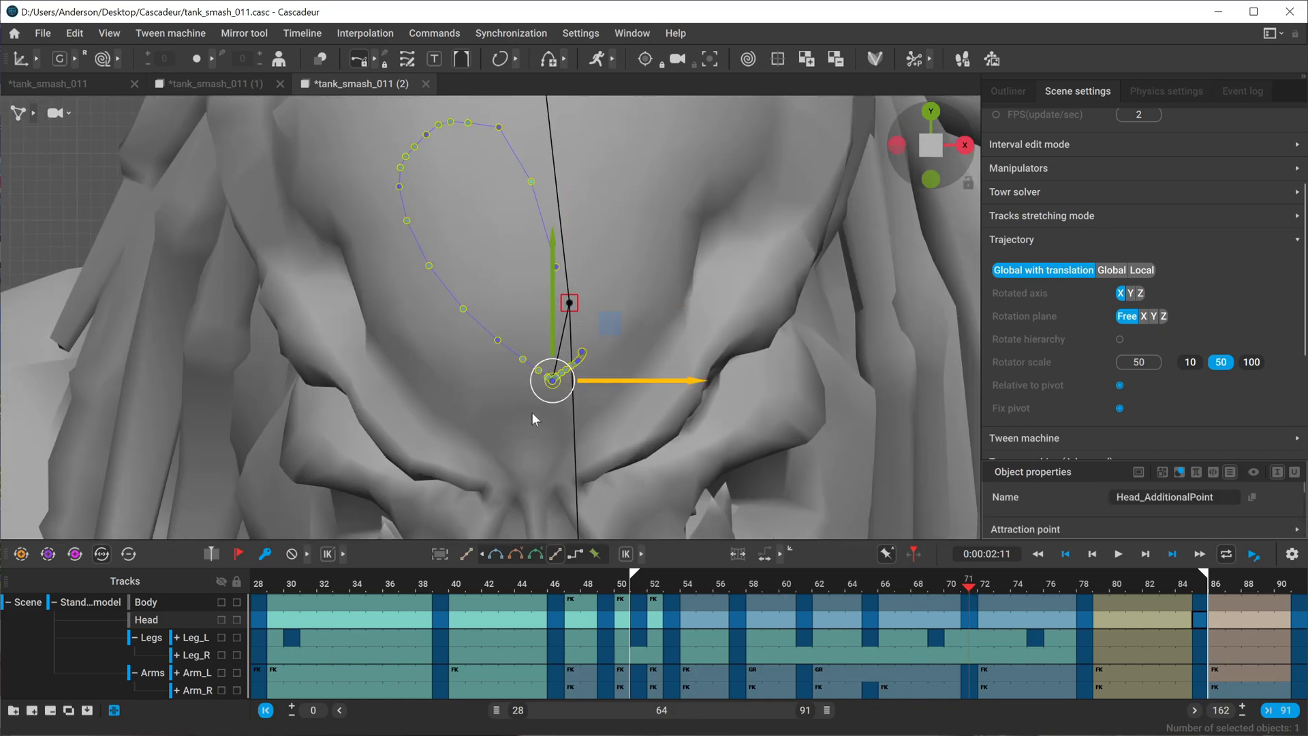
pyautogui.moveTo(549, 327); pyautogui.dragTo(549, 312)
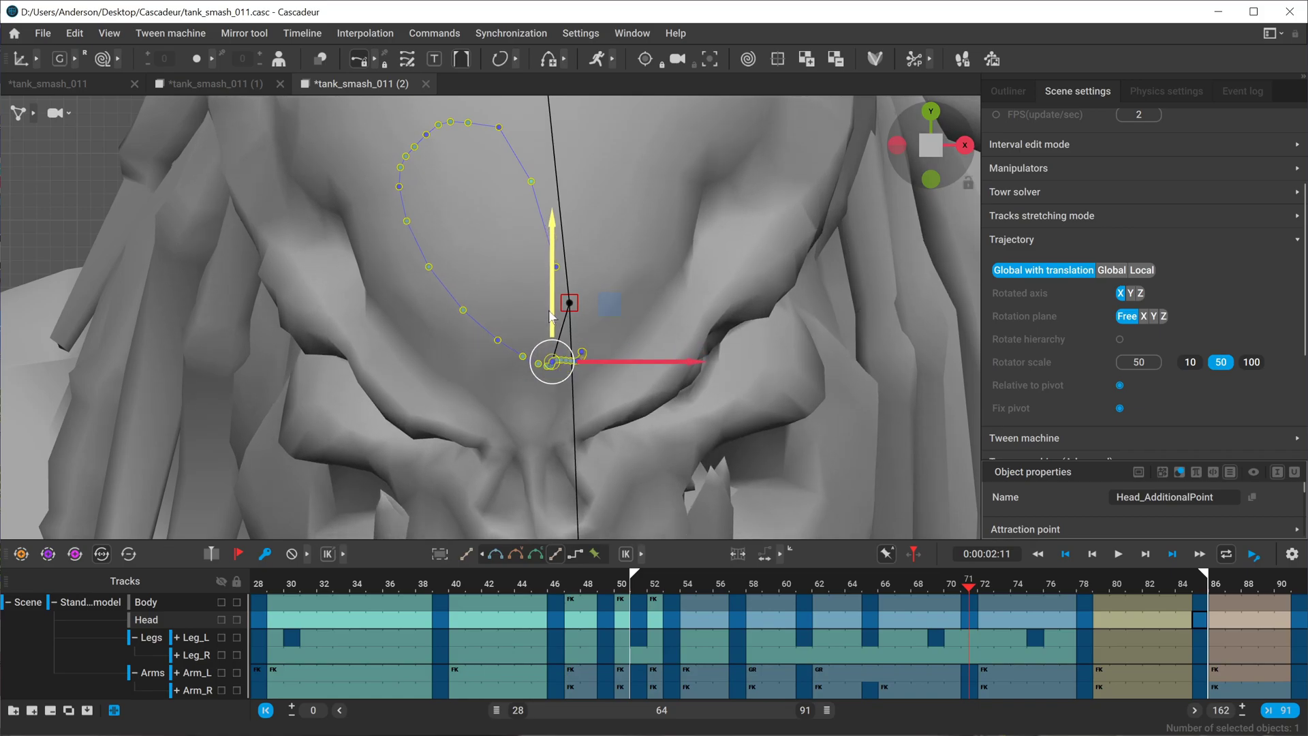
# At frame 65, move the head's additional point upward and toward negative X to smooth its trajectory
pyautogui.click(866, 583)
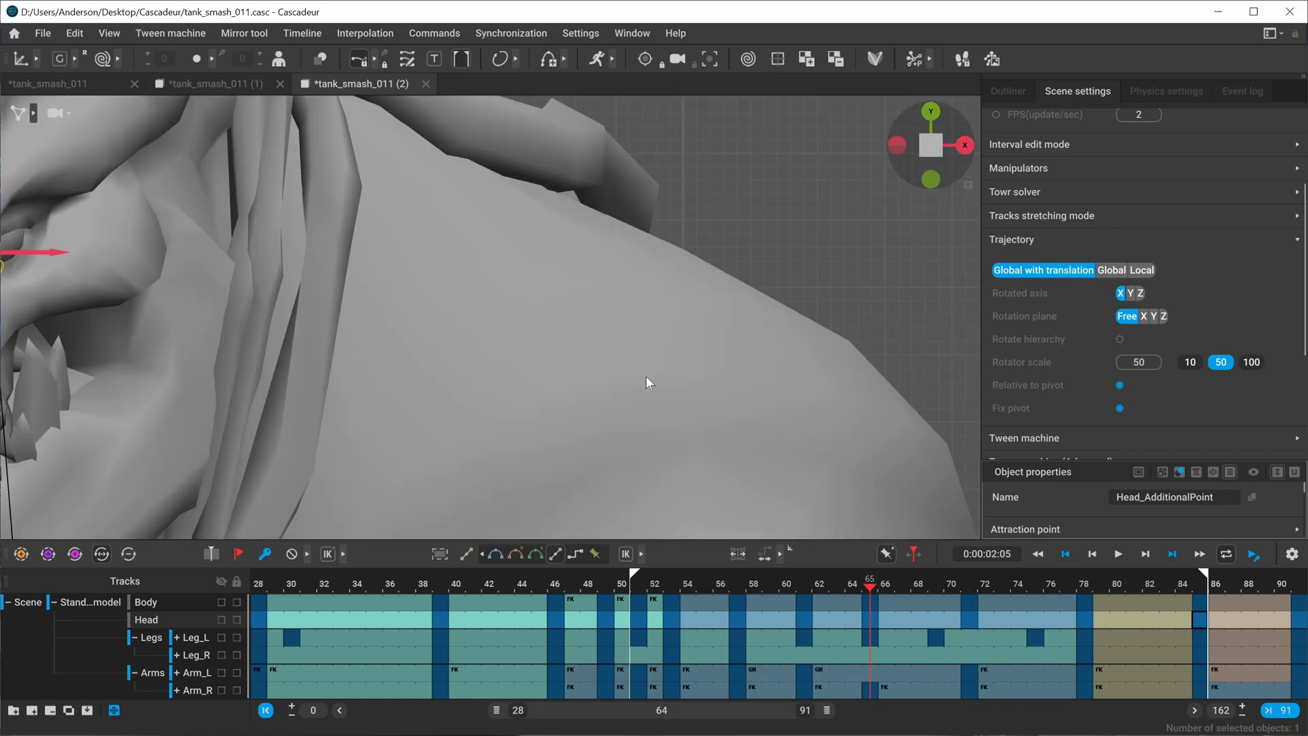
pyautogui.moveTo(183, 264); pyautogui.dragTo(975, 476, button='middle')
pyautogui.scroll(-2, 954, 474)
pyautogui.scroll(3, 658, 409)
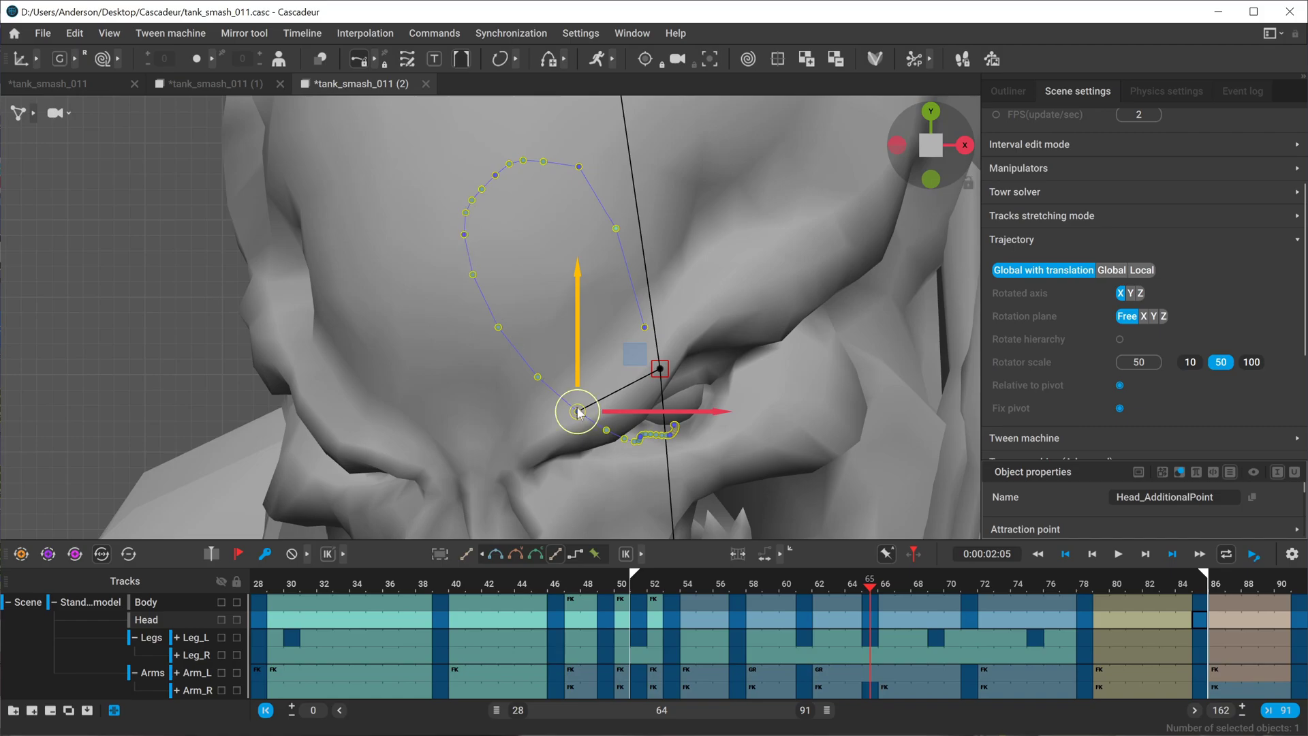
pyautogui.moveTo(577, 409); pyautogui.dragTo(516, 355)
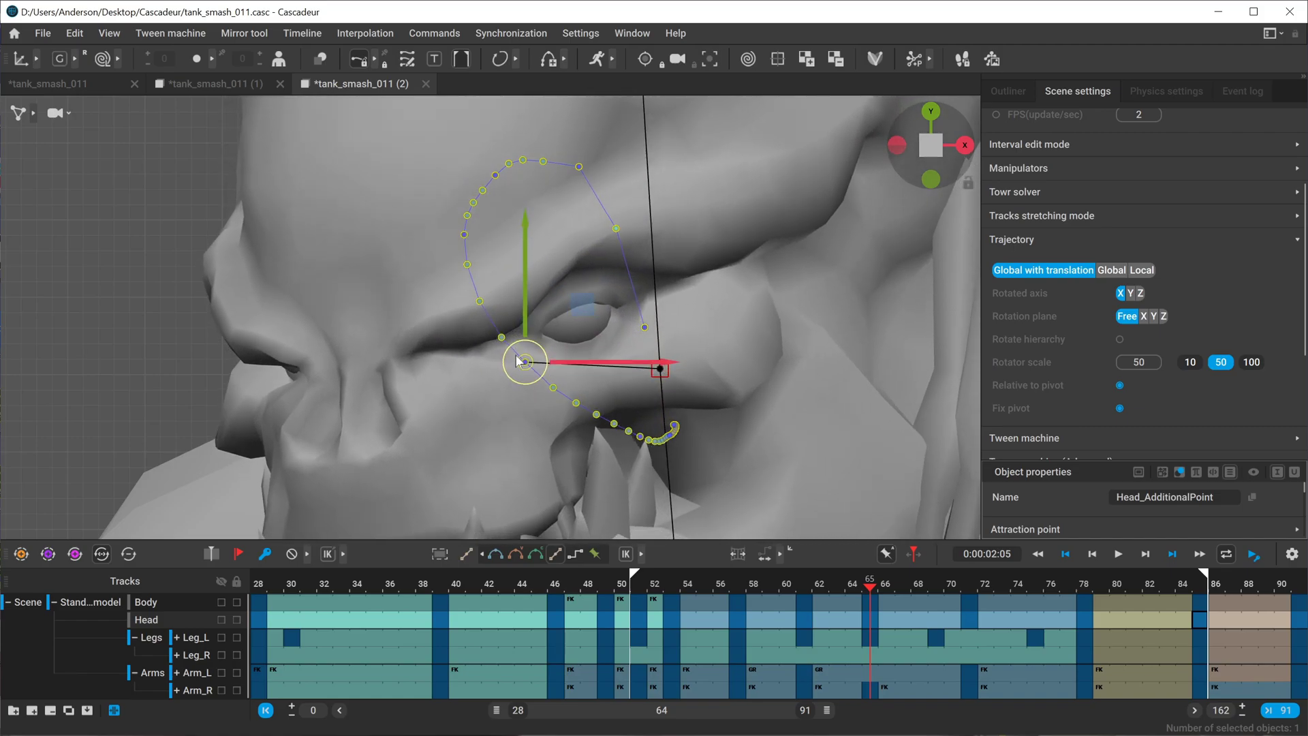
pyautogui.moveTo(516, 360); pyautogui.dragTo(522, 363, button='middle')
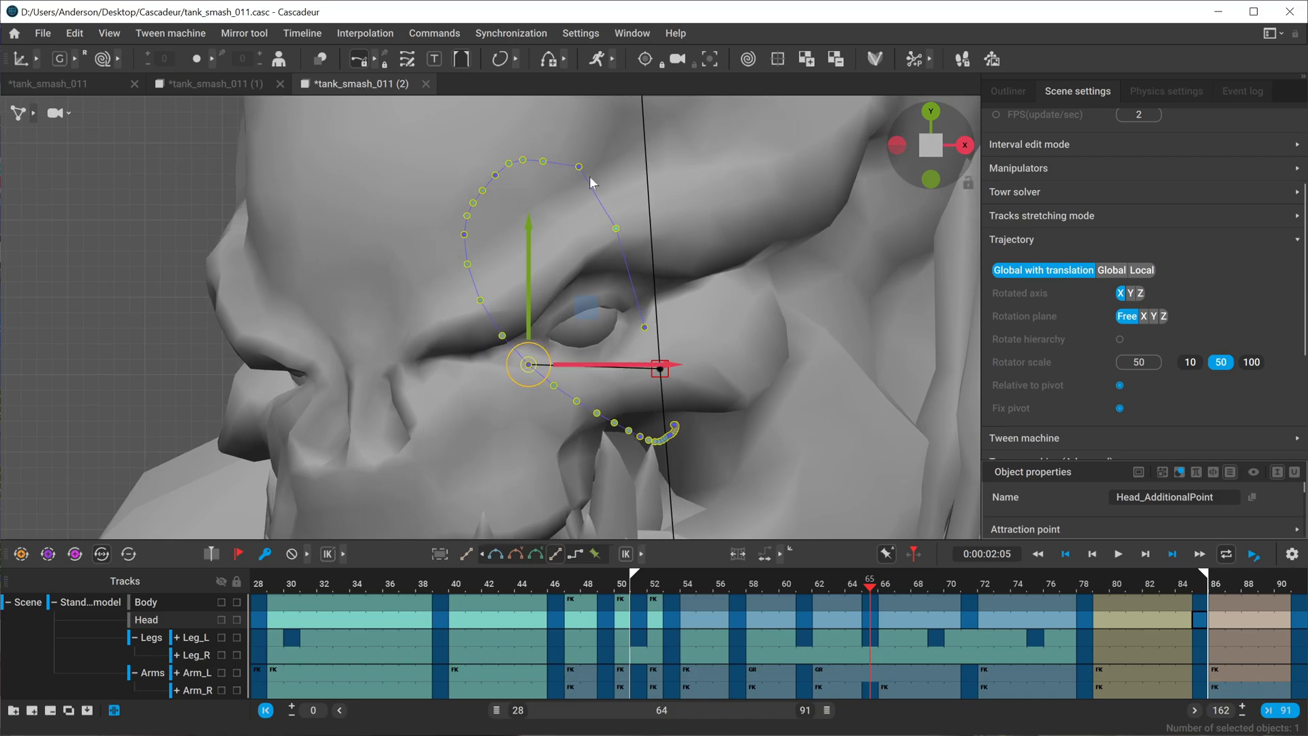
pyautogui.moveTo(534, 363); pyautogui.dragTo(524, 360)
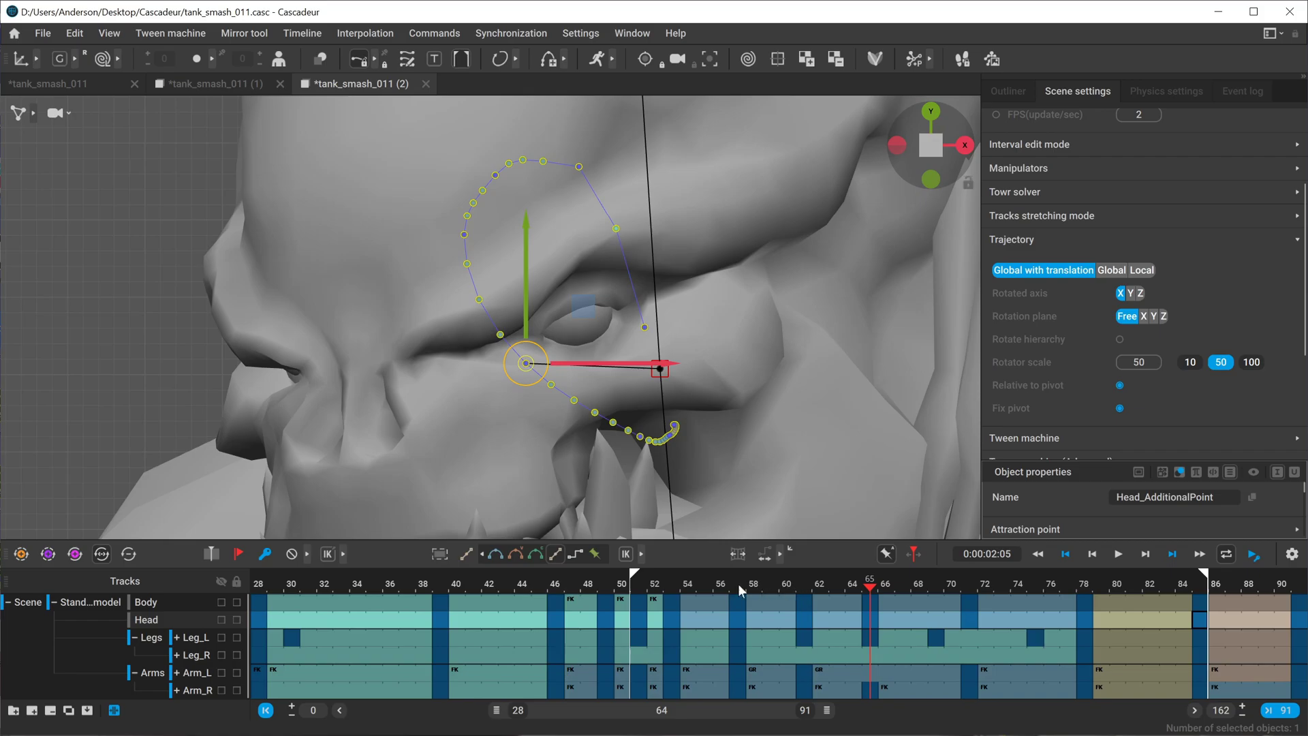
# Scrub through the head point's trajectory and, at frame 78, lower the head's additional point slightly along the Y axis
pyautogui.moveTo(738, 583); pyautogui.dragTo(836, 584)
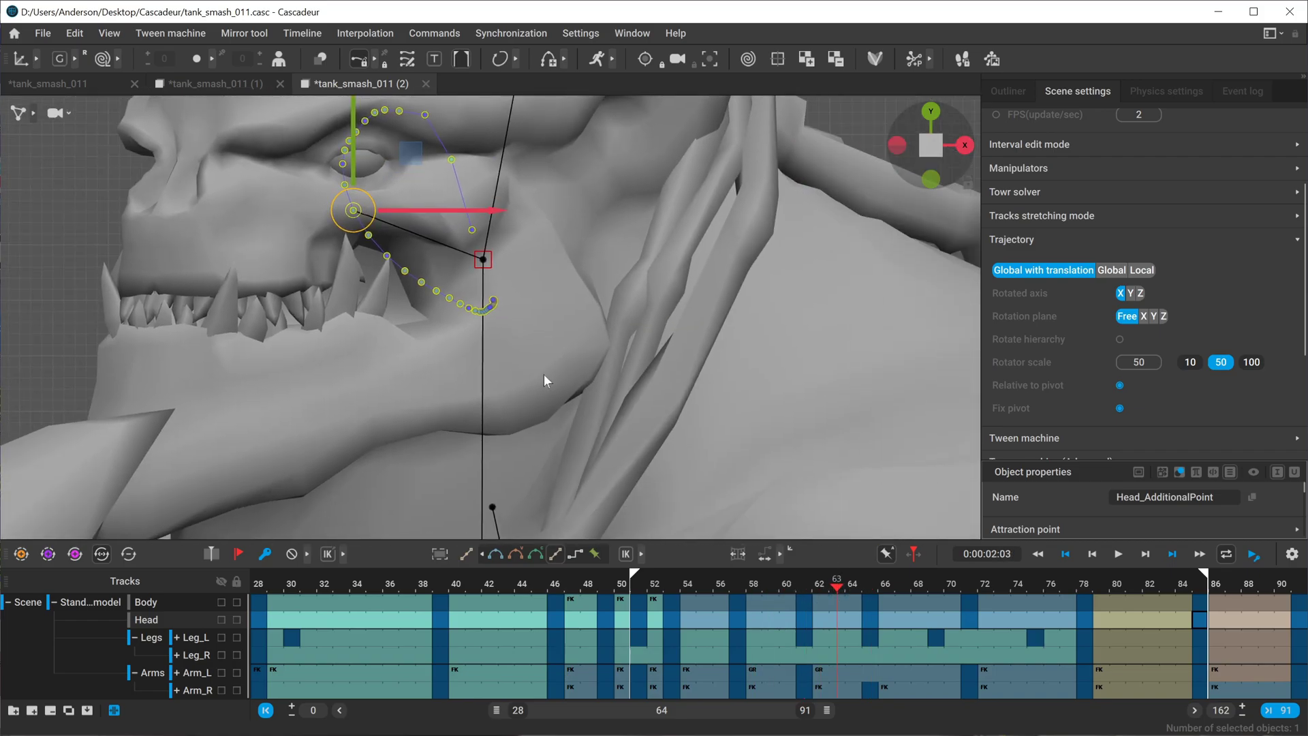
pyautogui.moveTo(754, 583); pyautogui.dragTo(919, 586)
pyautogui.moveTo(768, 522); pyautogui.dragTo(574, 383, button='middle')
pyautogui.scroll(1, 574, 383)
pyautogui.scroll(5, 576, 386)
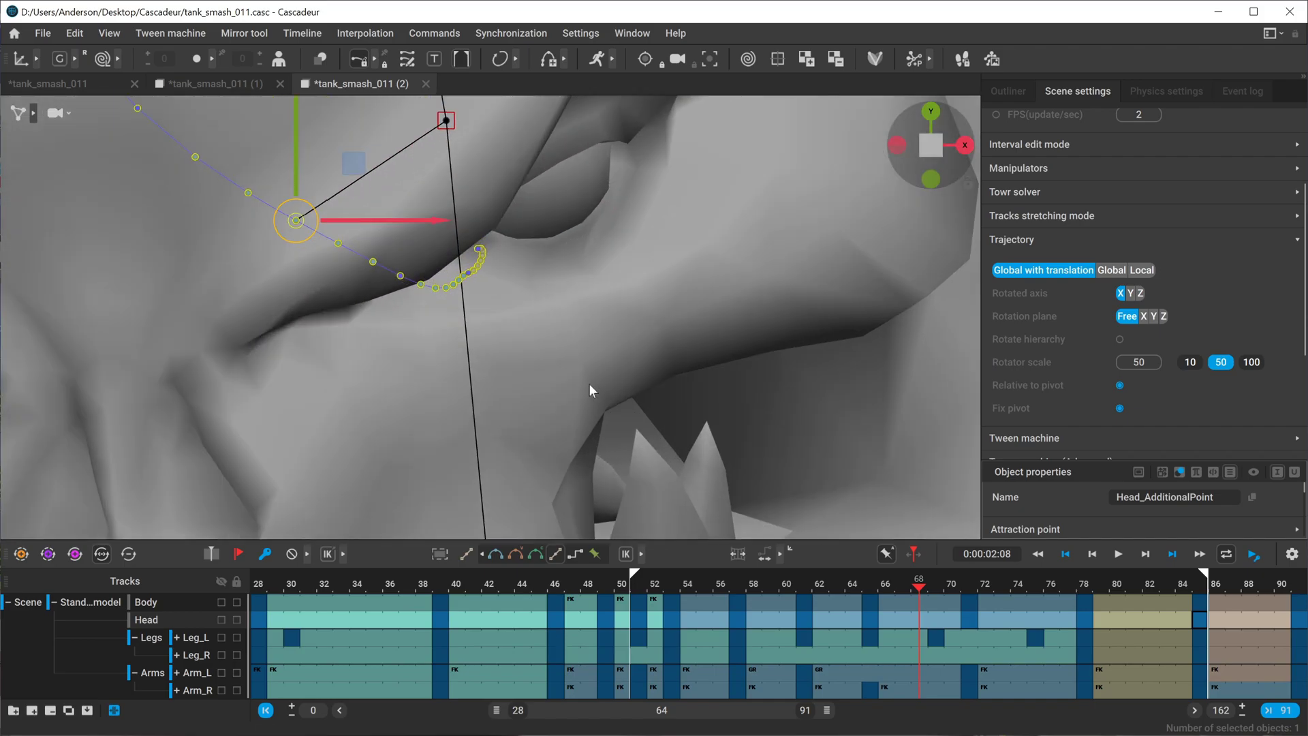
pyautogui.click(1088, 578)
pyautogui.scroll(-5, 718, 379)
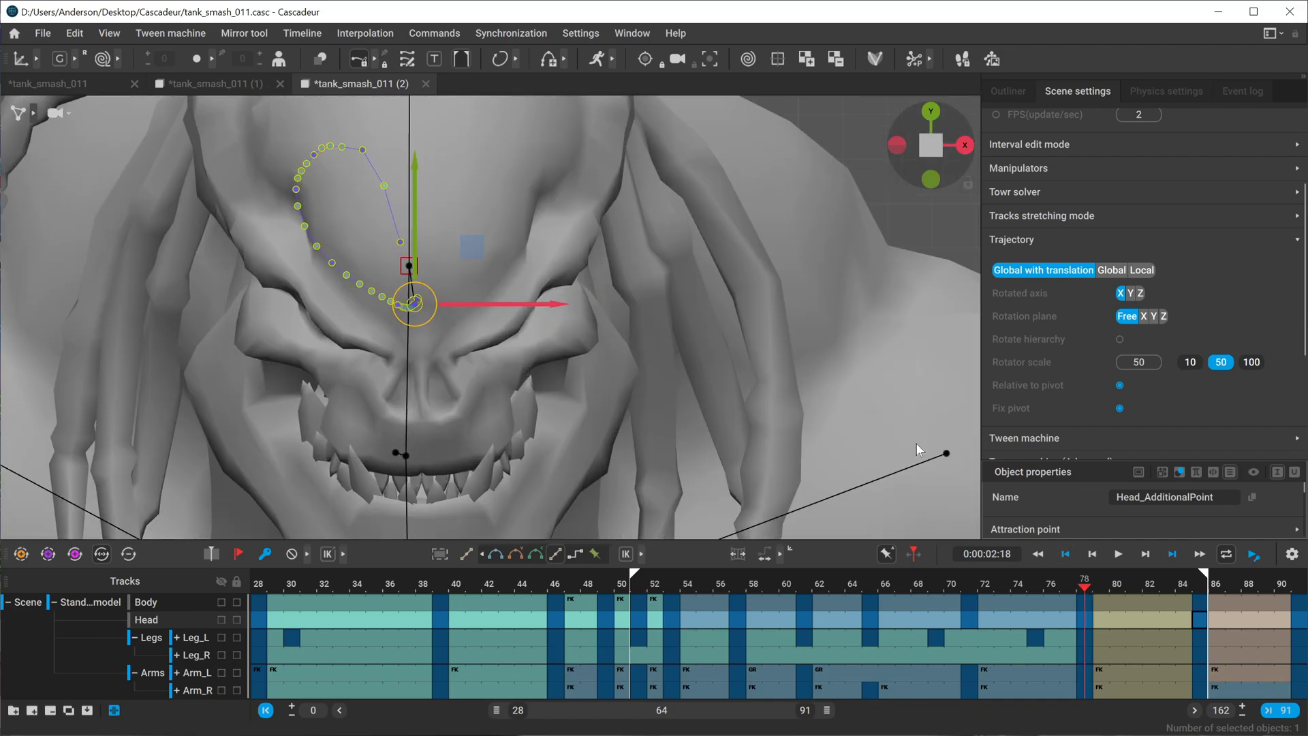
pyautogui.scroll(7, 327, 358)
pyautogui.moveTo(434, 367); pyautogui.dragTo(640, 409, button='middle')
pyautogui.scroll(1, 409, 341)
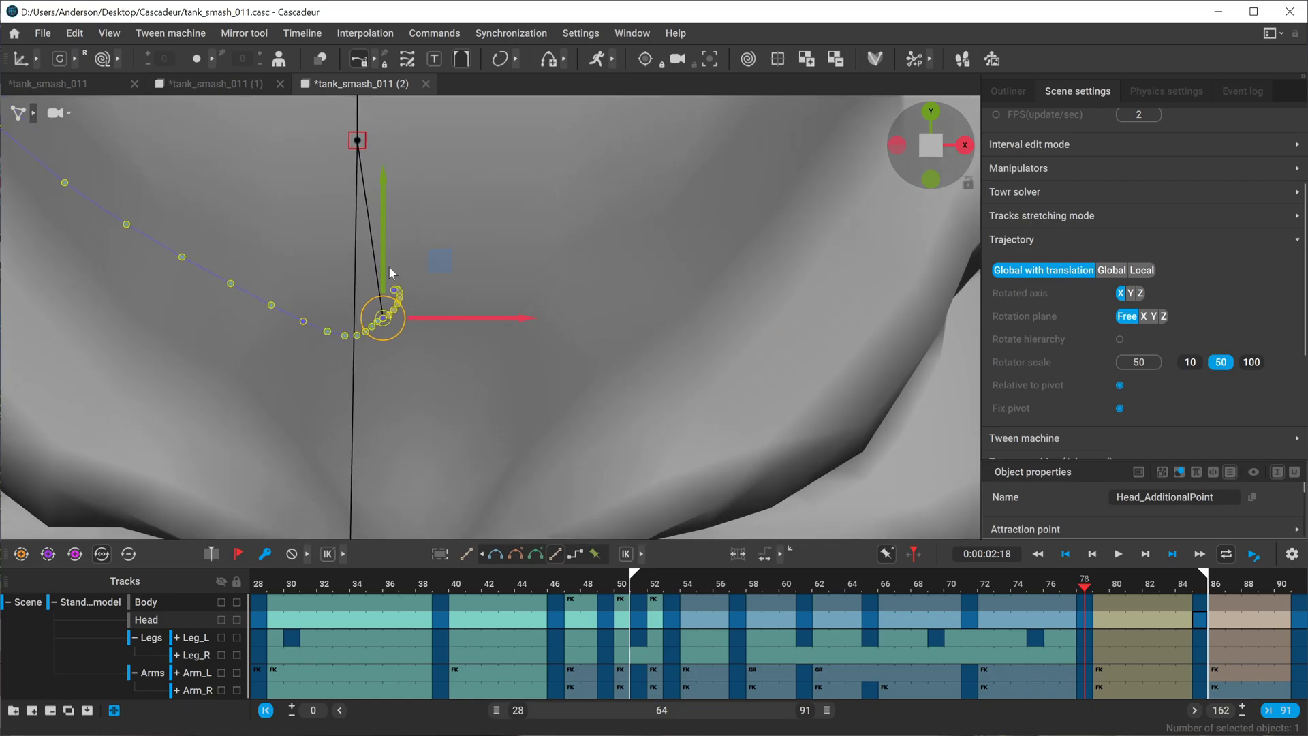
pyautogui.moveTo(383, 256); pyautogui.dragTo(384, 264)
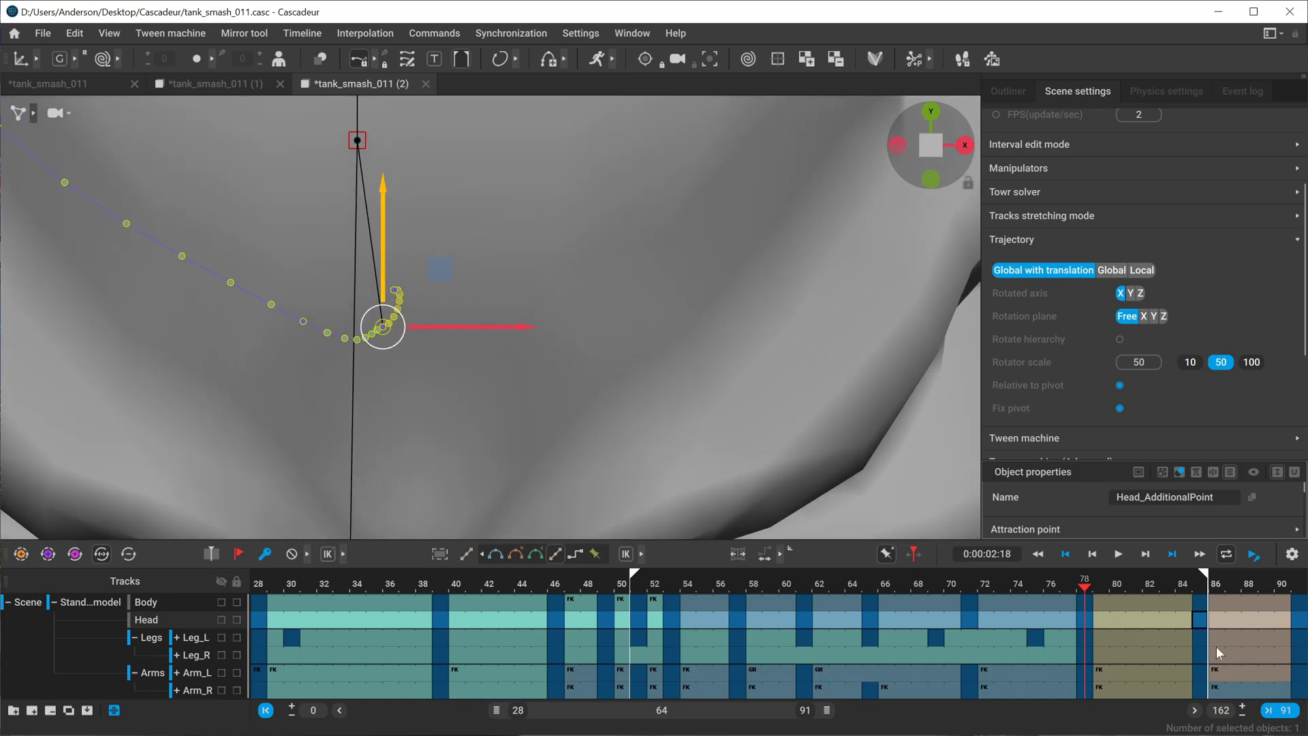
# Try another curve interpolation on the Head track's frame 78 key with the additional point shifted along X, and revert both changes
pyautogui.click(1078, 620)
pyautogui.click(494, 554)
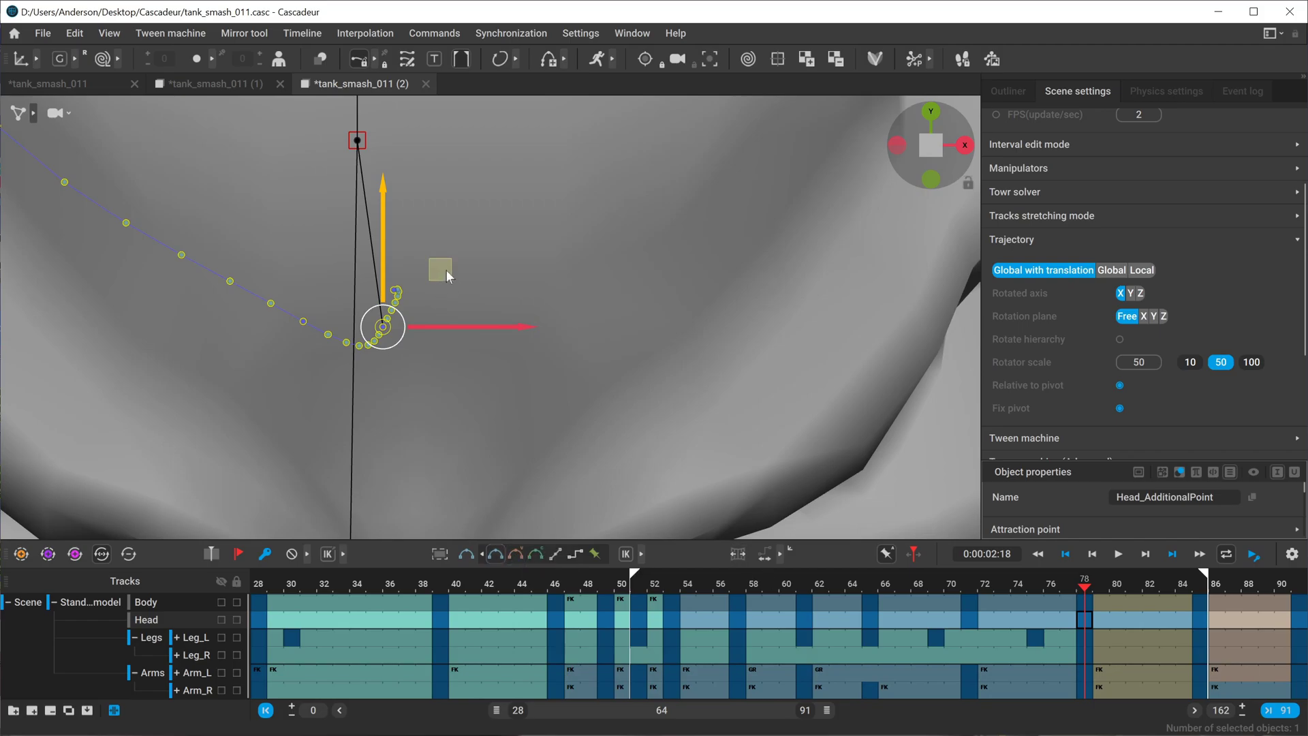
pyautogui.moveTo(448, 274); pyautogui.dragTo(456, 275)
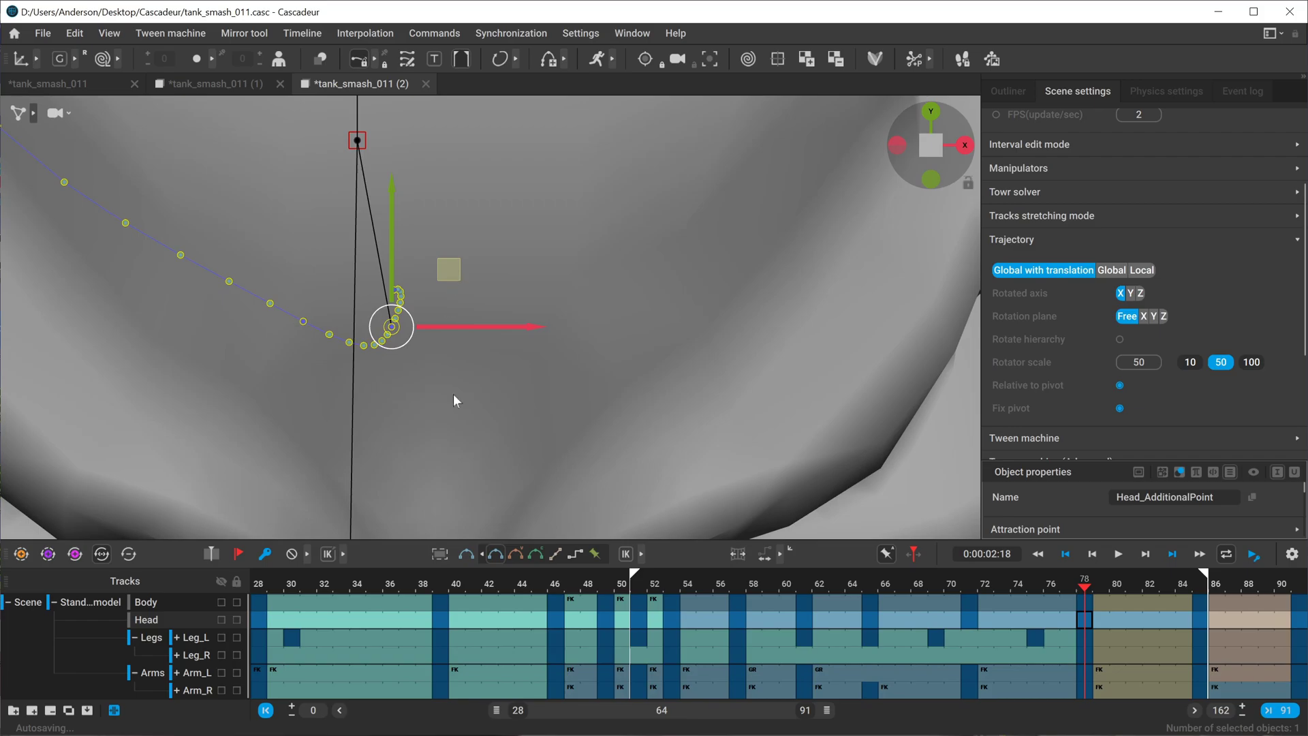
pyautogui.hotkey('ctrl', 'z')
pyautogui.hotkey('ctrl', 'z')
pyautogui.click(515, 554)
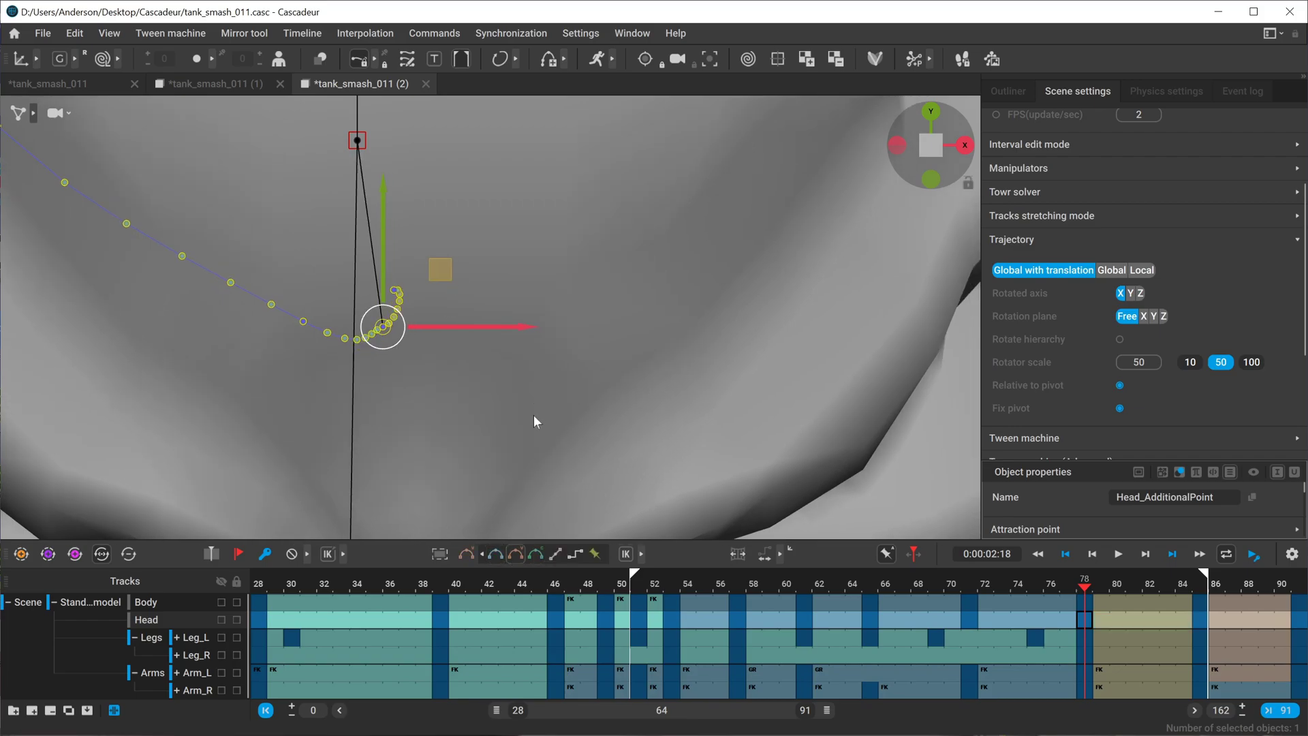
# At frame 85, nudge the head's additional point slightly along negative X
pyautogui.click(1202, 580)
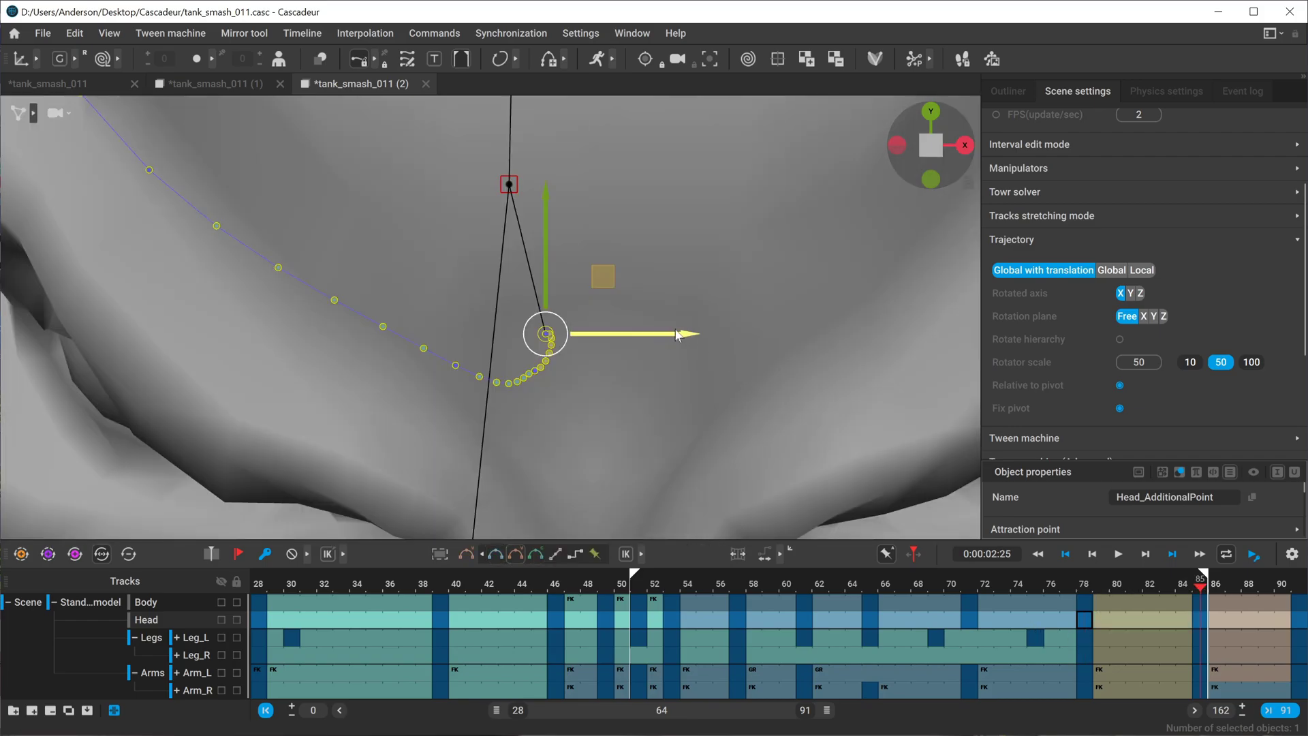
pyautogui.moveTo(677, 334); pyautogui.dragTo(646, 337)
pyautogui.hotkey('ctrl', 'z')
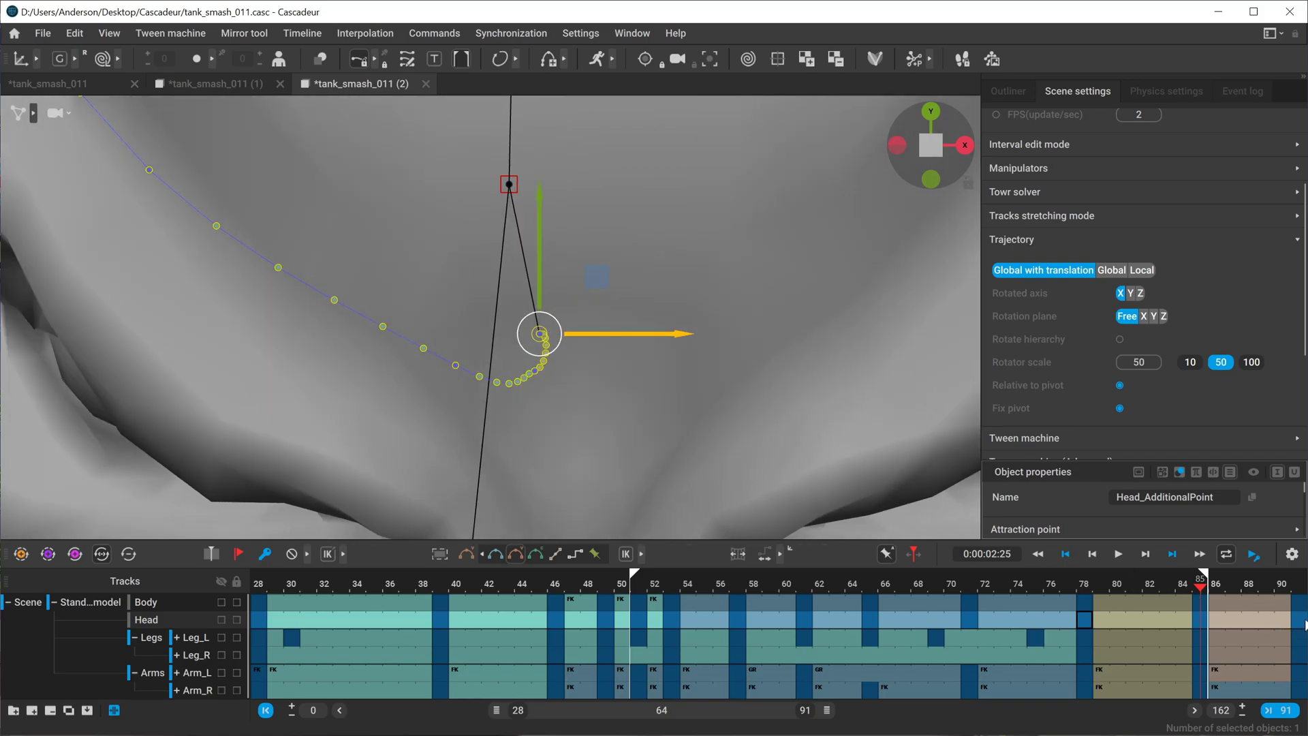
# Select frames 58 to 91 on the Head track and shift the additional point further along negative X at frame 85
pyautogui.click(966, 616)
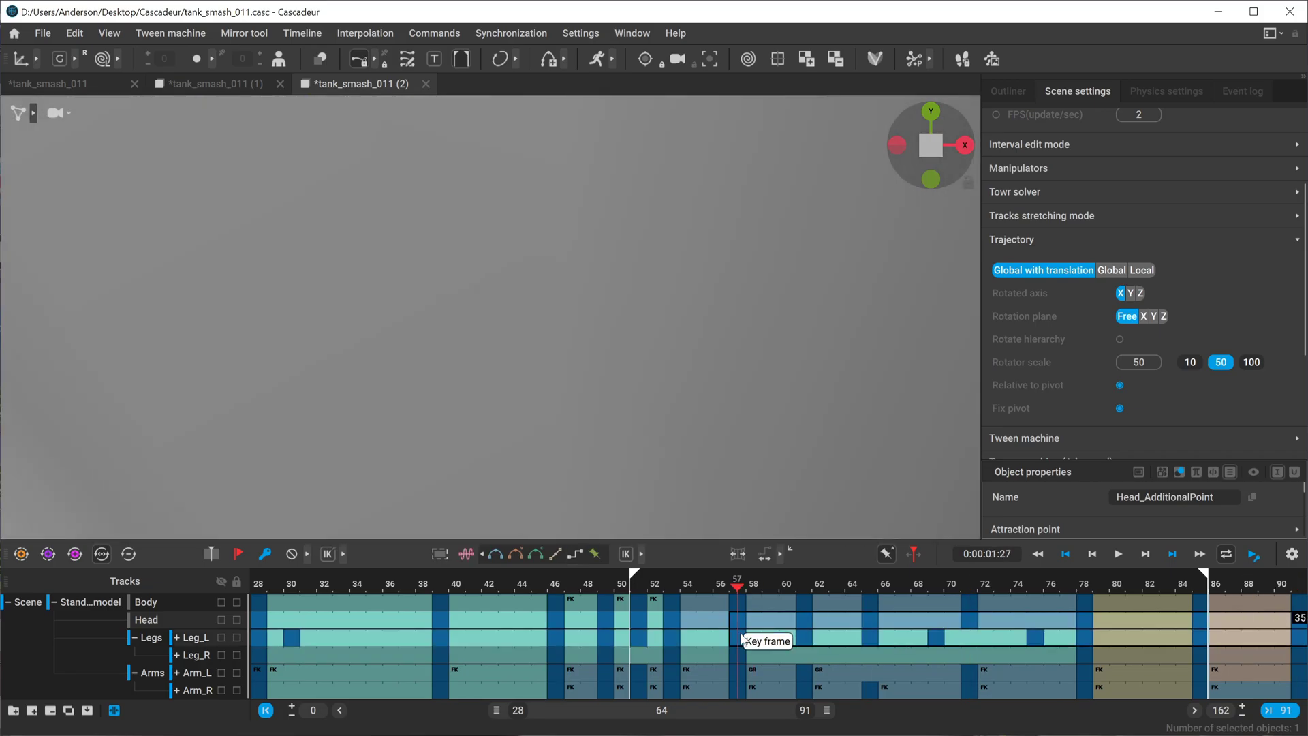
pyautogui.click(753, 621)
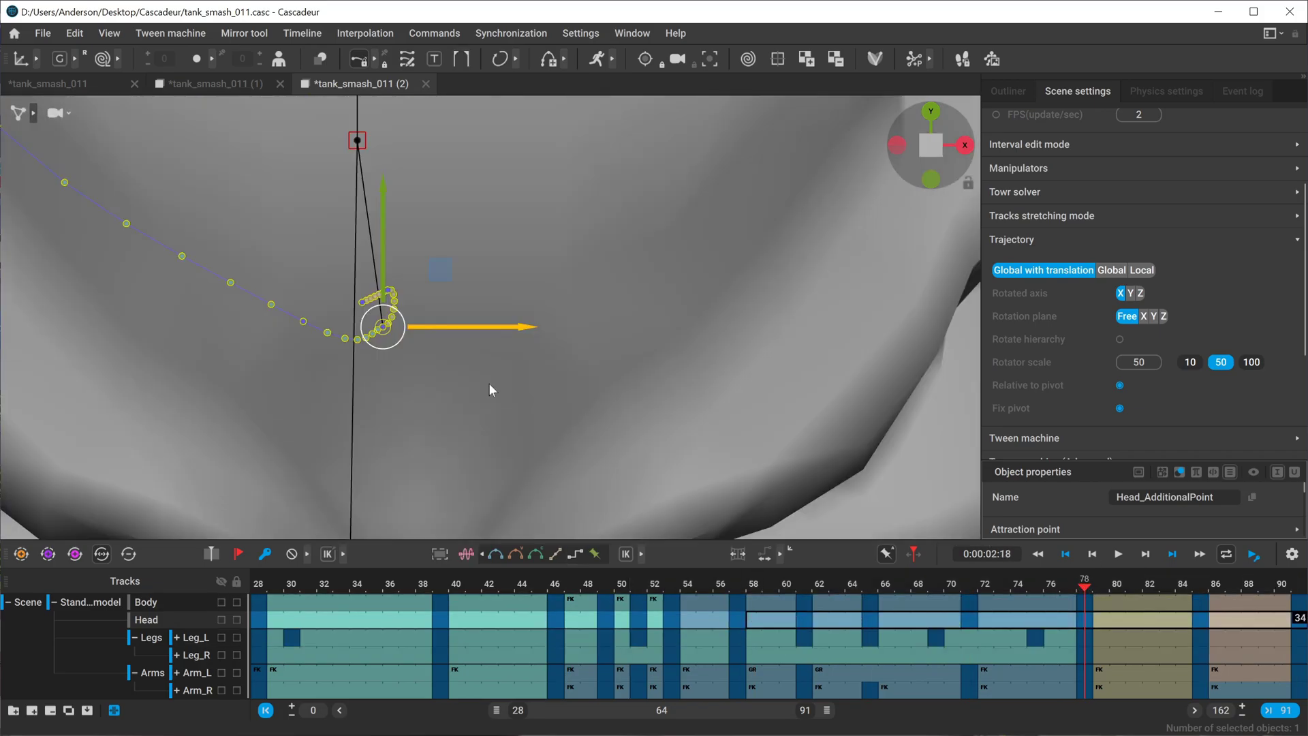
pyautogui.click(1201, 585)
pyautogui.moveTo(1201, 585)
pyautogui.mouseDown()
pyautogui.moveTo(1300, 585)
pyautogui.moveTo(1207, 590)
pyautogui.mouseUp()
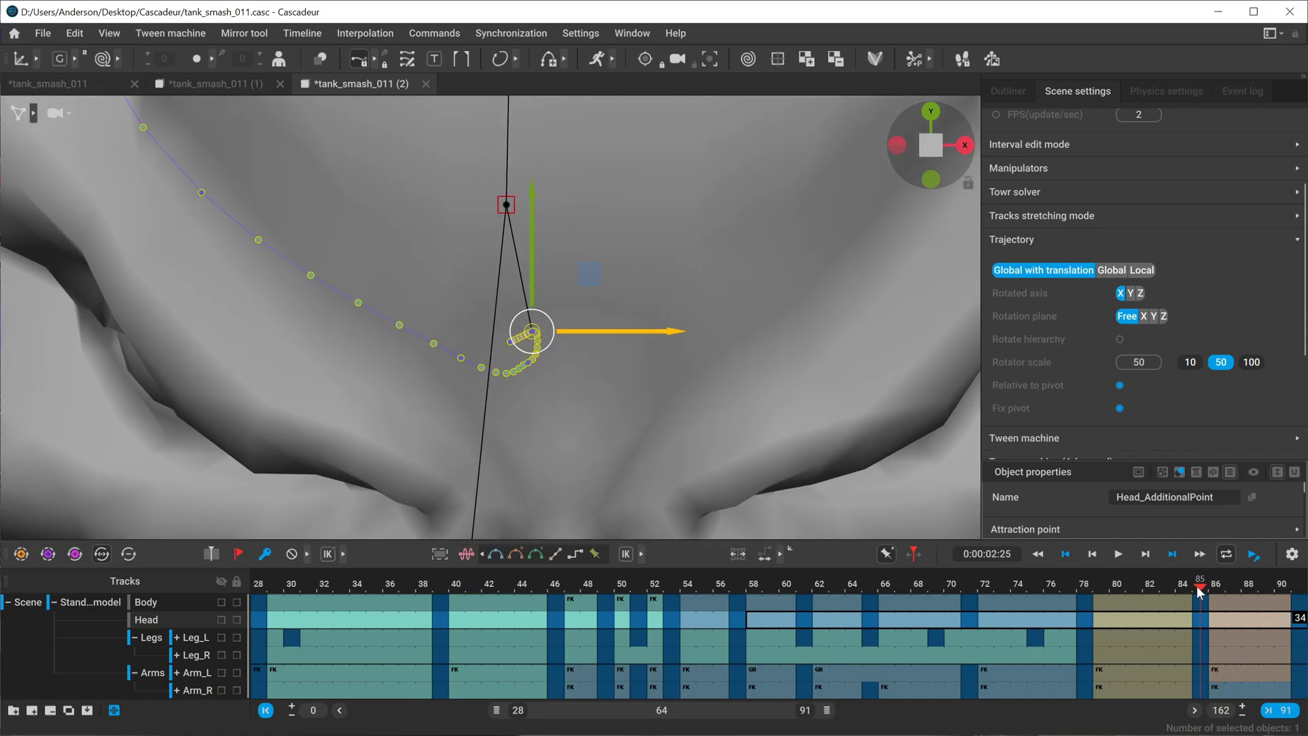
pyautogui.moveTo(670, 334); pyautogui.dragTo(642, 334)
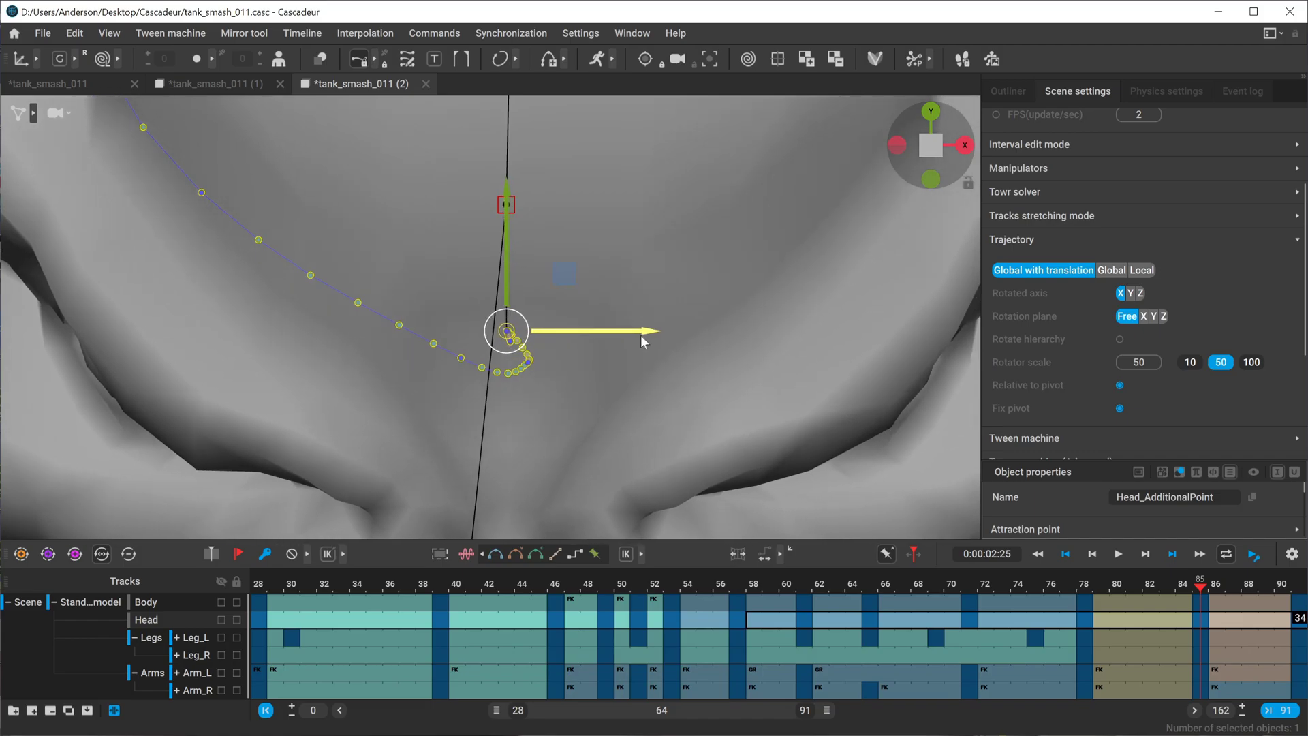
pyautogui.click(1093, 587)
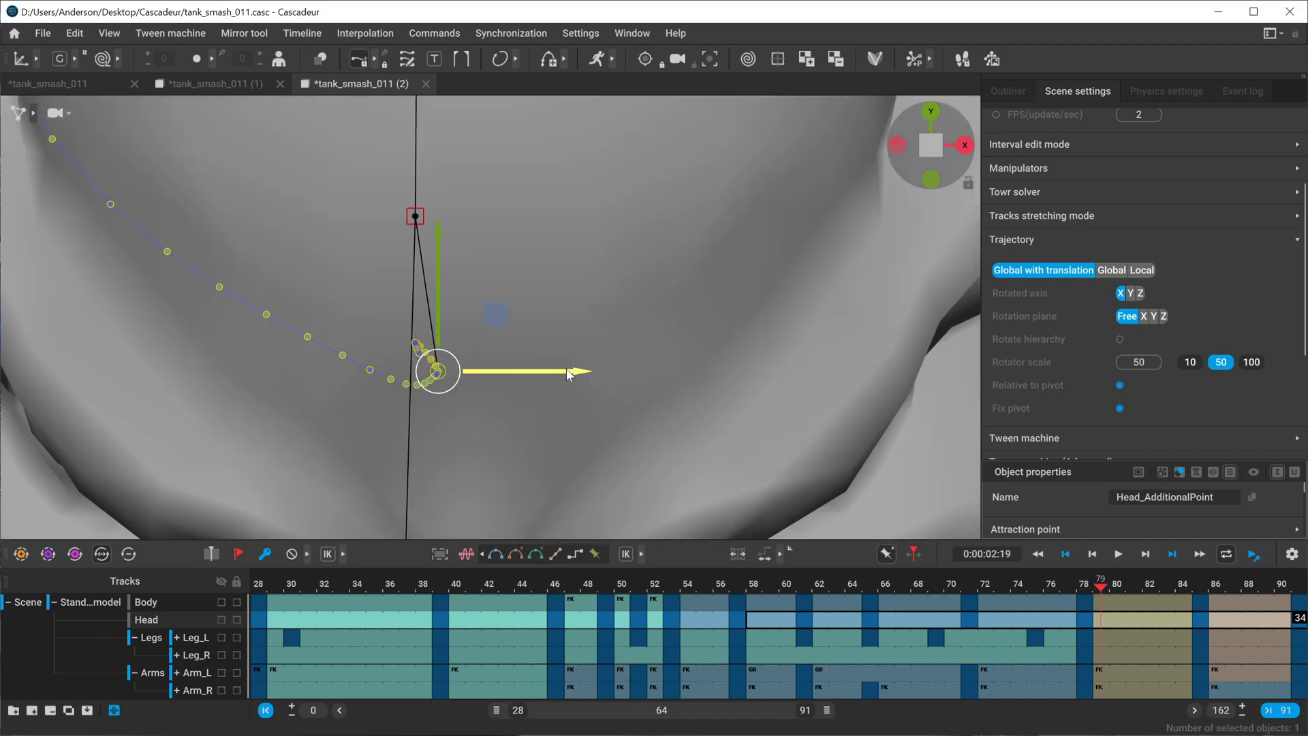
pyautogui.moveTo(567, 370); pyautogui.dragTo(522, 371)
pyautogui.hotkey('ctrl', 'z')
# Shift the head's additional point along negative X at frames 78 and 71
pyautogui.click(1090, 585)
pyautogui.moveTo(533, 332); pyautogui.dragTo(505, 326)
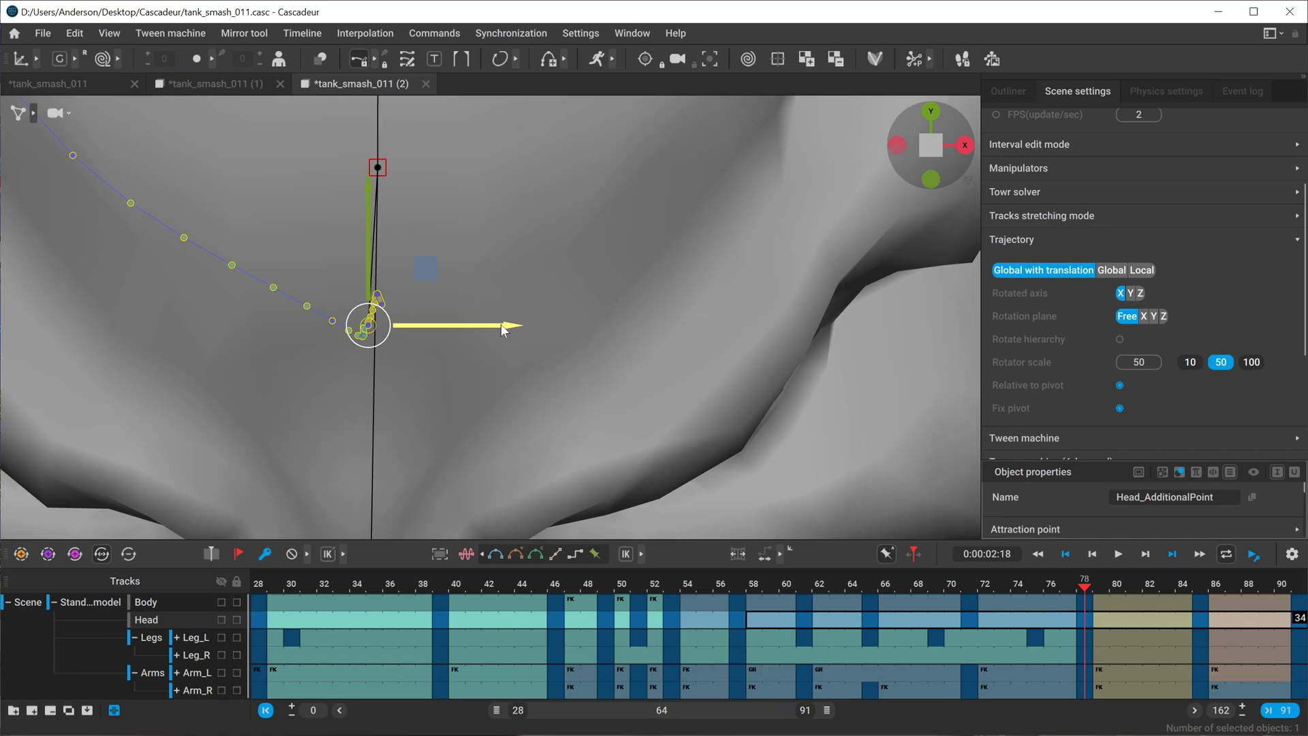
pyautogui.click(969, 584)
pyautogui.scroll(-4, 297, 301)
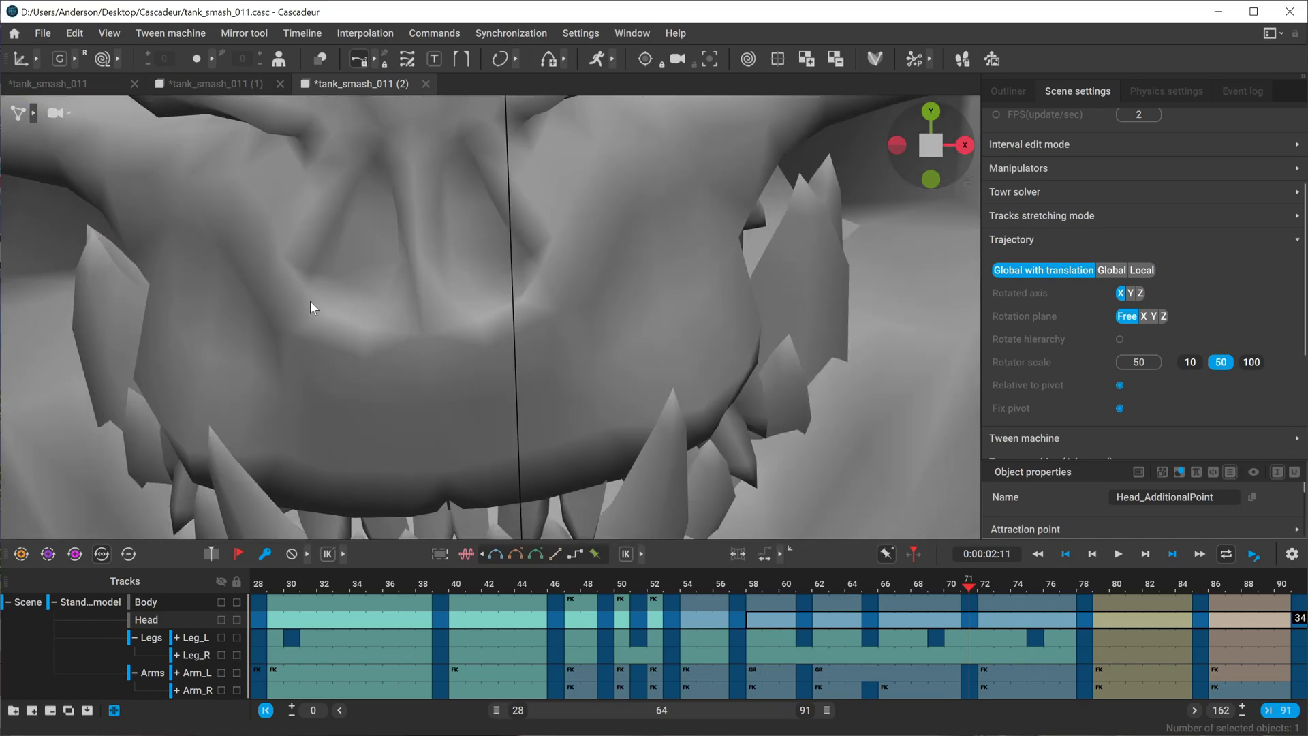
pyautogui.keyDown('alt'); pyautogui.moveTo(309, 300); pyautogui.dragTo(546, 440, button='middle'); pyautogui.keyUp('alt')
pyautogui.scroll(-2, 545, 439)
pyautogui.moveTo(648, 327); pyautogui.dragTo(624, 327)
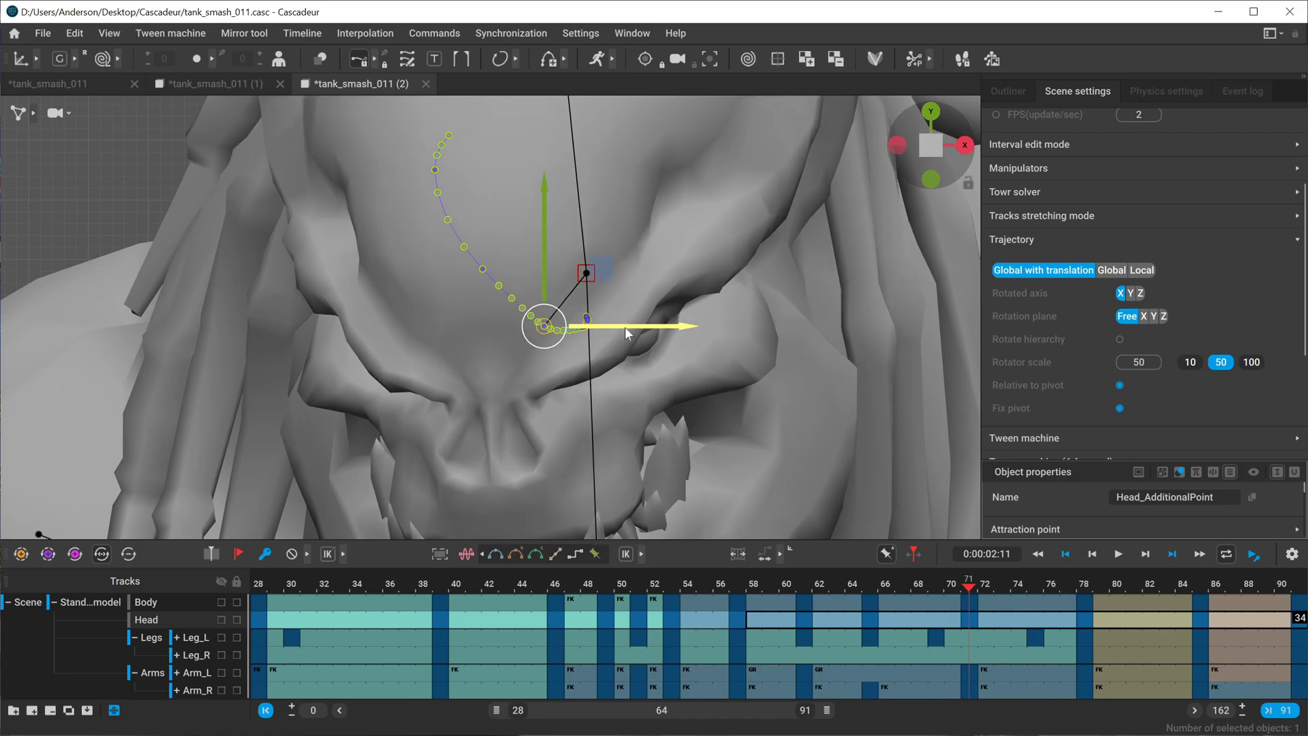
# Hide the rig points, deselect the head's additional point and play the animation from the front to review the head's motion
pyautogui.press('v')
pyautogui.scroll(-4, 672, 377)
pyautogui.scroll(-10, 767, 355)
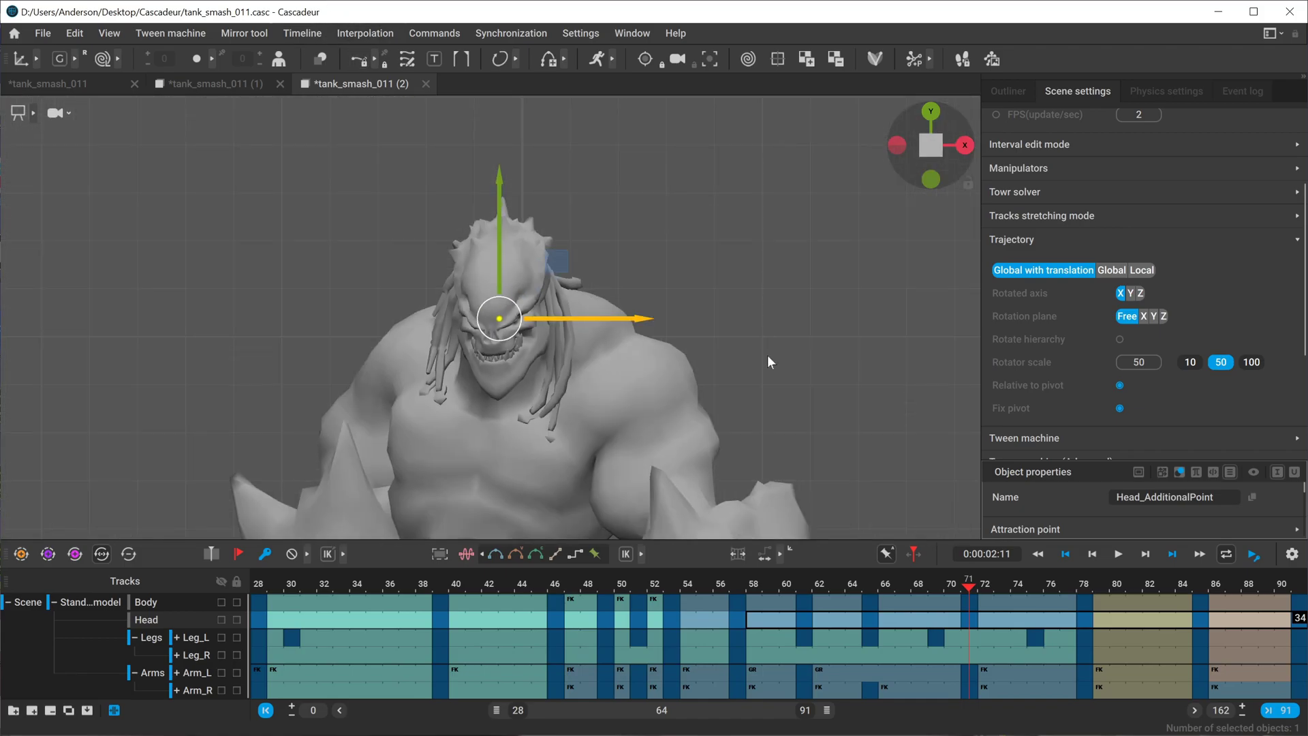
pyautogui.click(785, 309)
pyautogui.click(706, 583)
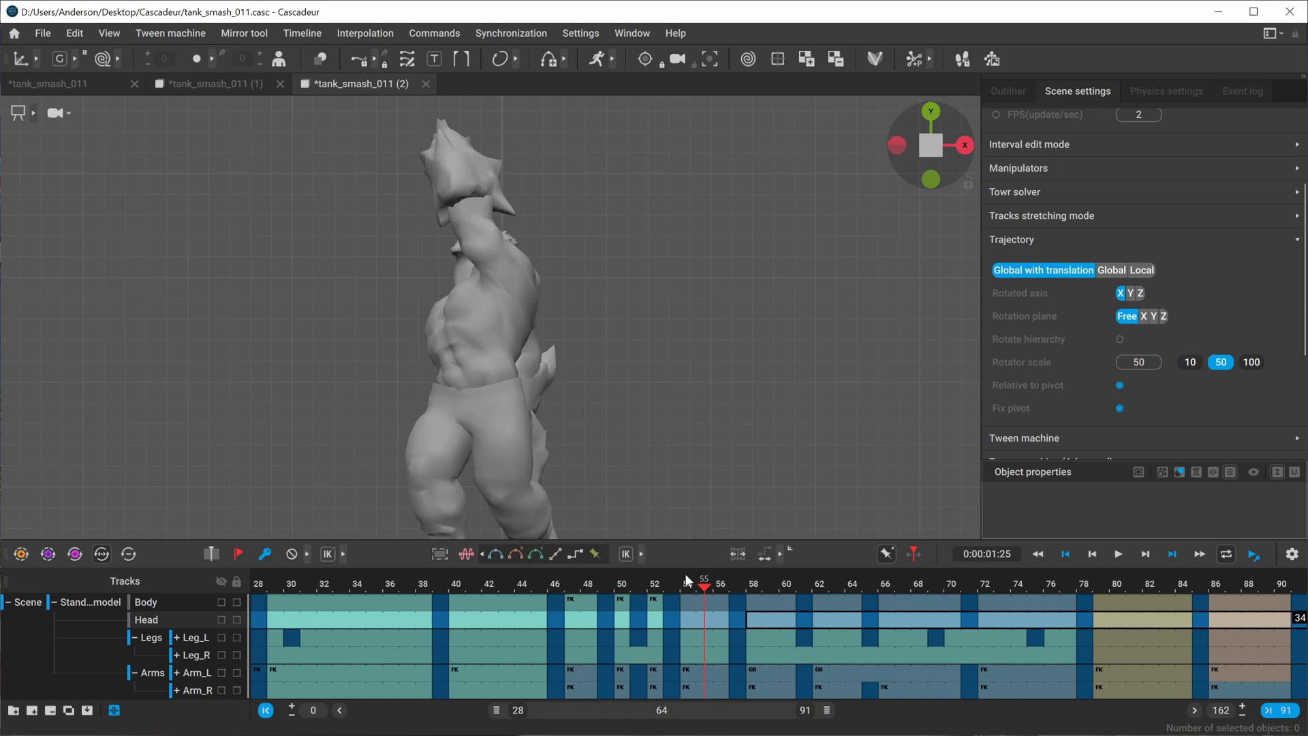
pyautogui.click(1121, 554)
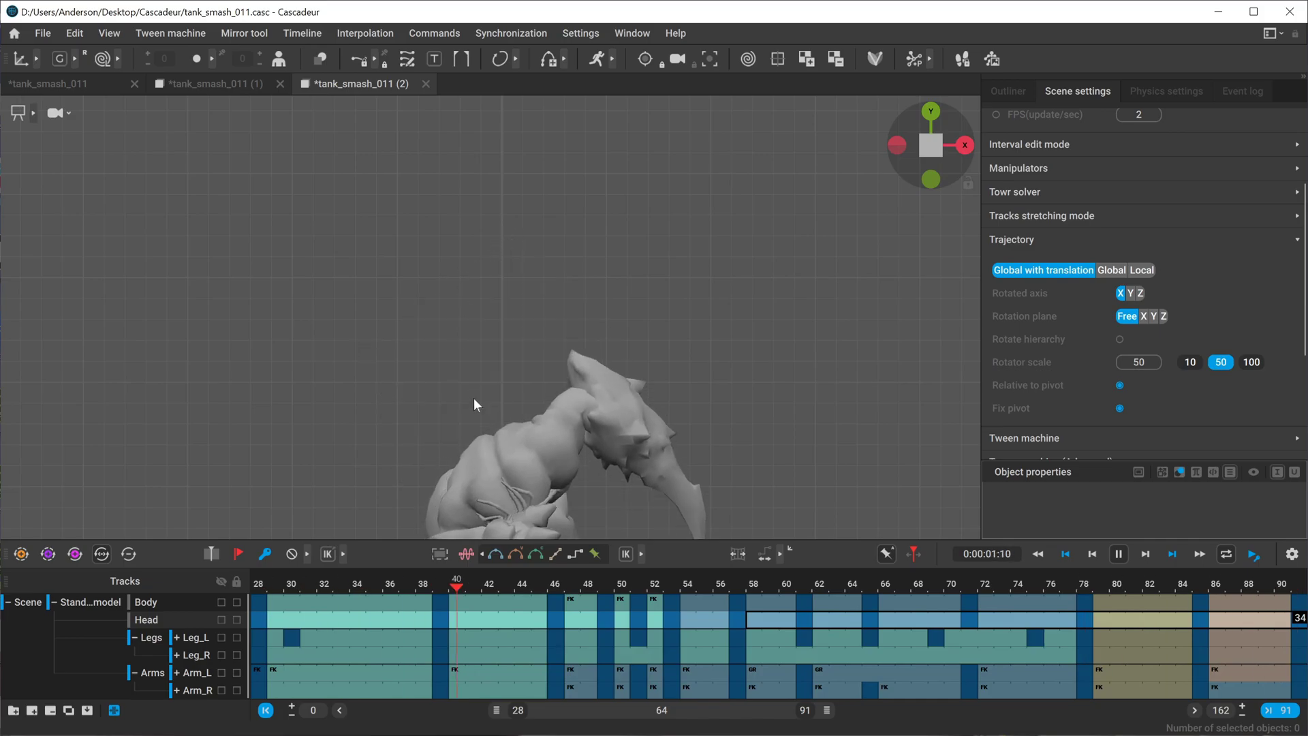
pyautogui.click(1118, 558)
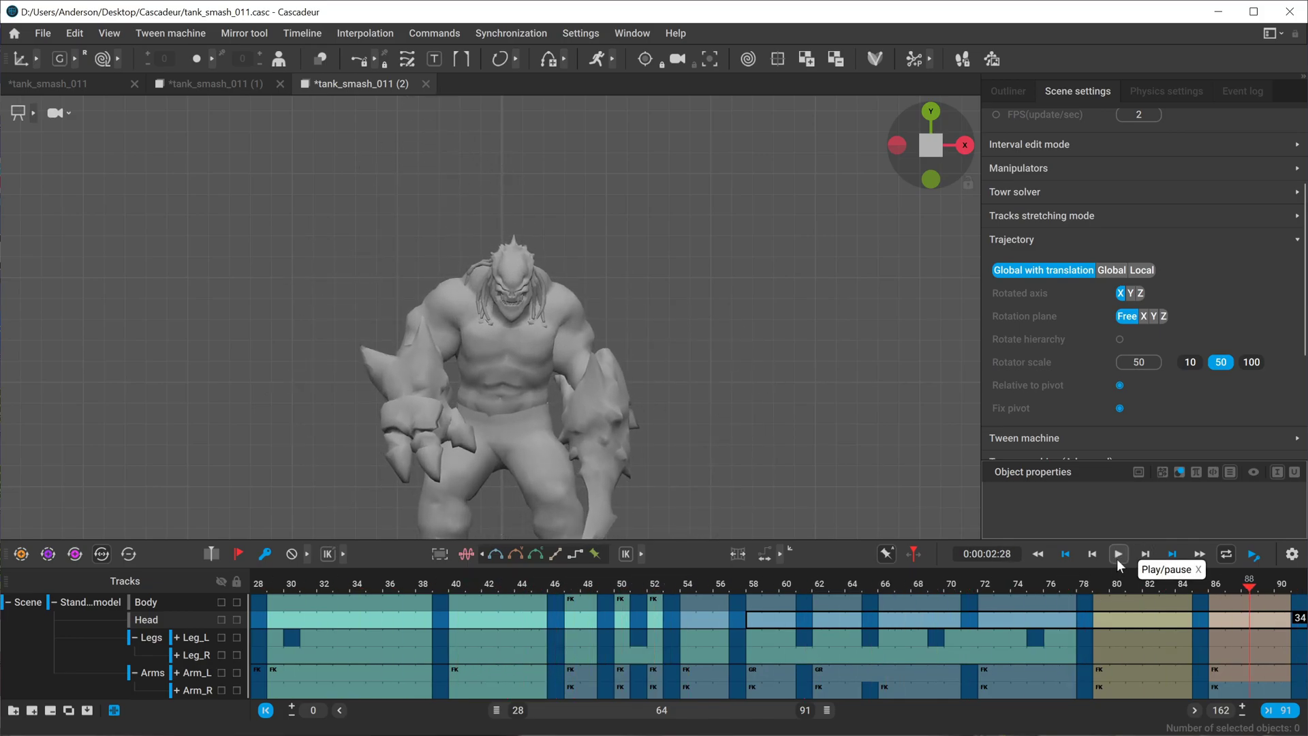
pyautogui.keyDown('alt'); pyautogui.moveTo(447, 395); pyautogui.dragTo(445, 370, button='middle'); pyautogui.keyUp('alt')
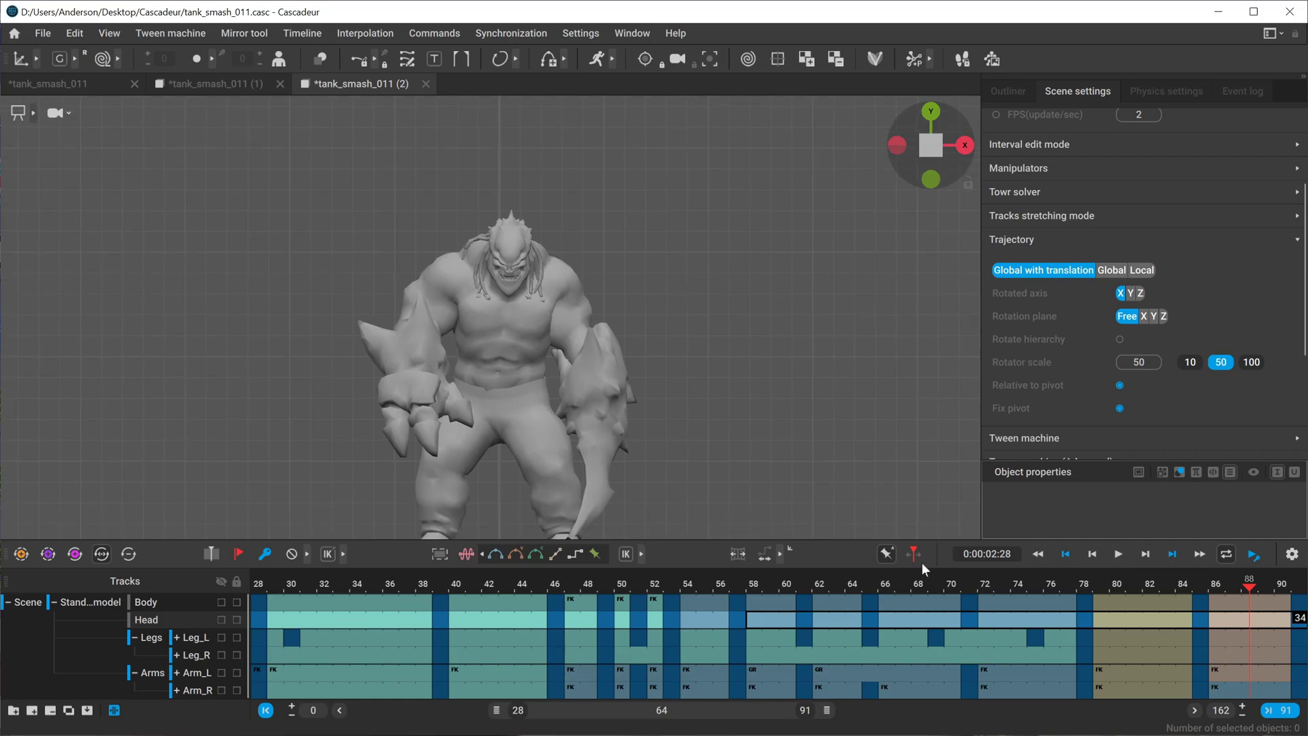
pyautogui.moveTo(952, 587); pyautogui.dragTo(572, 584)
pyautogui.click(1120, 554)
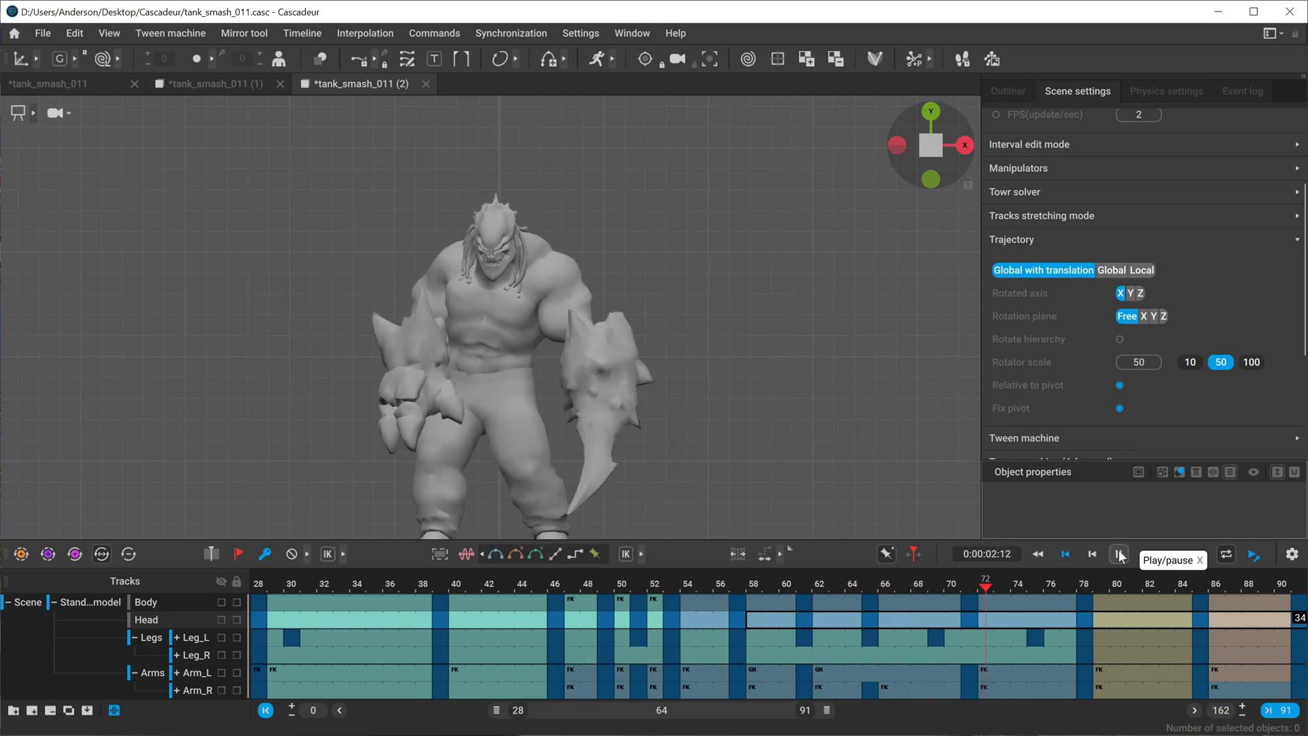